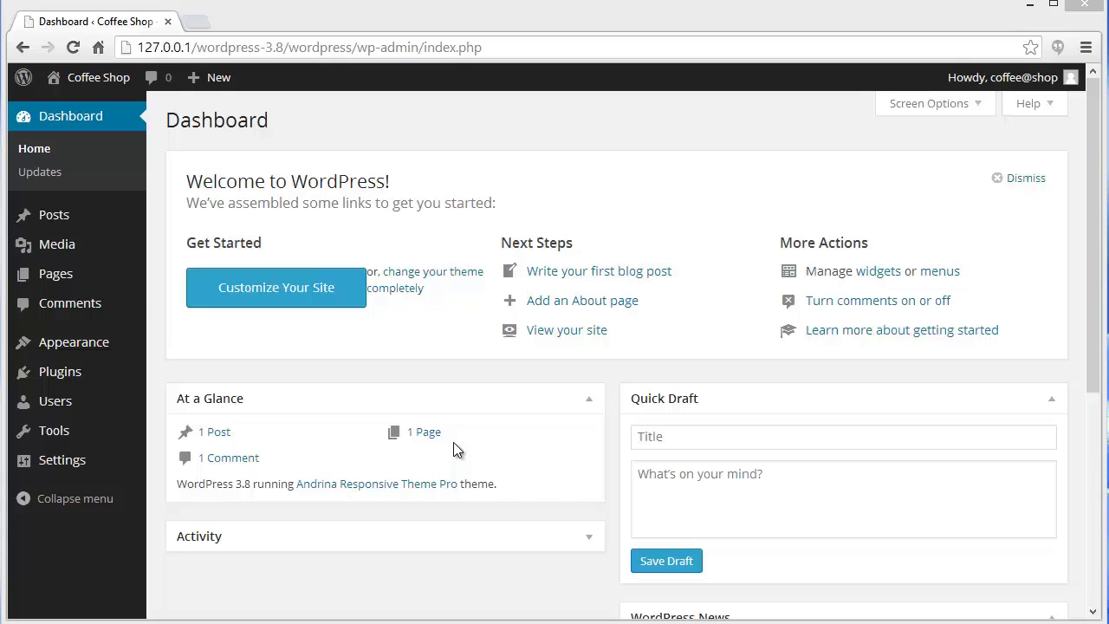
Step: Open the posts list, and view the live site in a separate tab down to its From The Blog section
{"action": "left_click", "coordinate": [49, 217]}
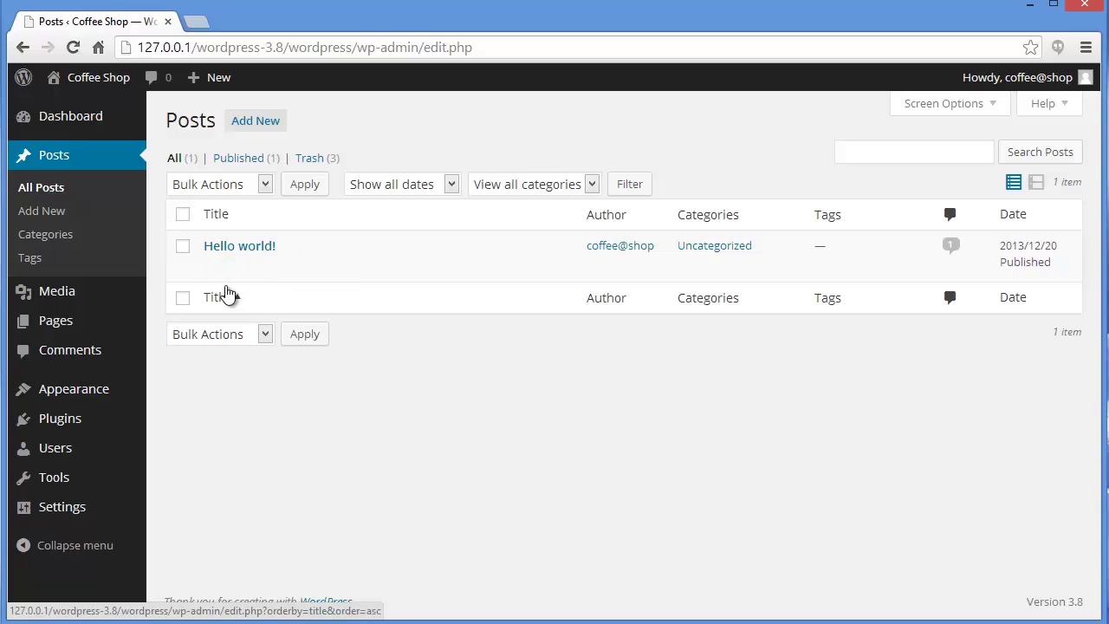
{"action": "mouse_move", "coordinate": [112, 79]}
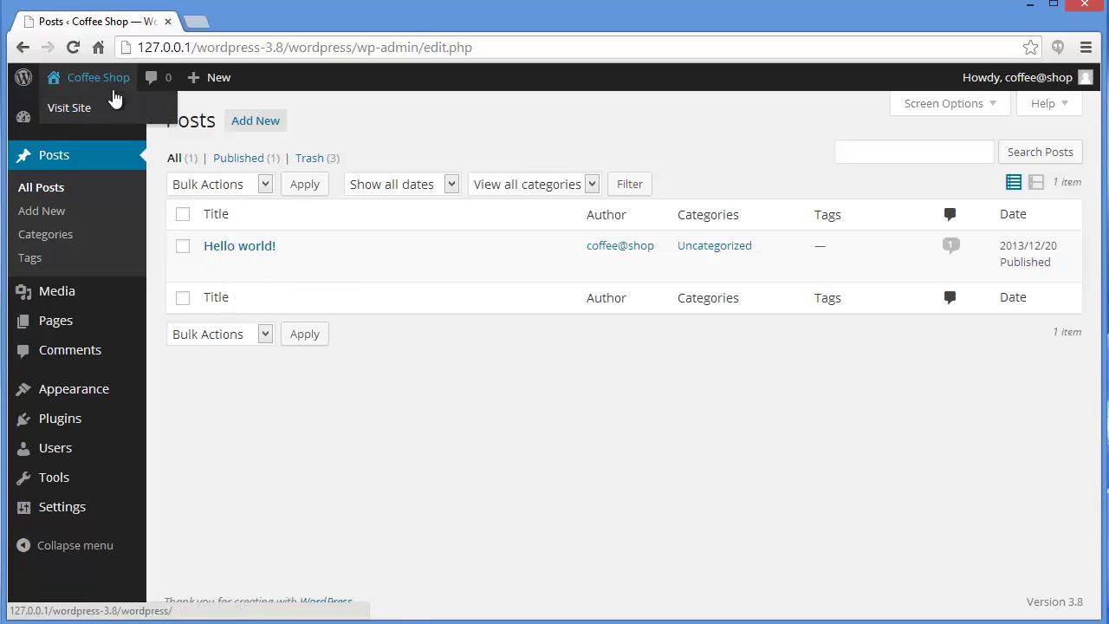
{"action": "right_click", "coordinate": [105, 110]}
{"action": "left_click", "coordinate": [114, 115]}
{"action": "left_click", "coordinate": [197, 24]}
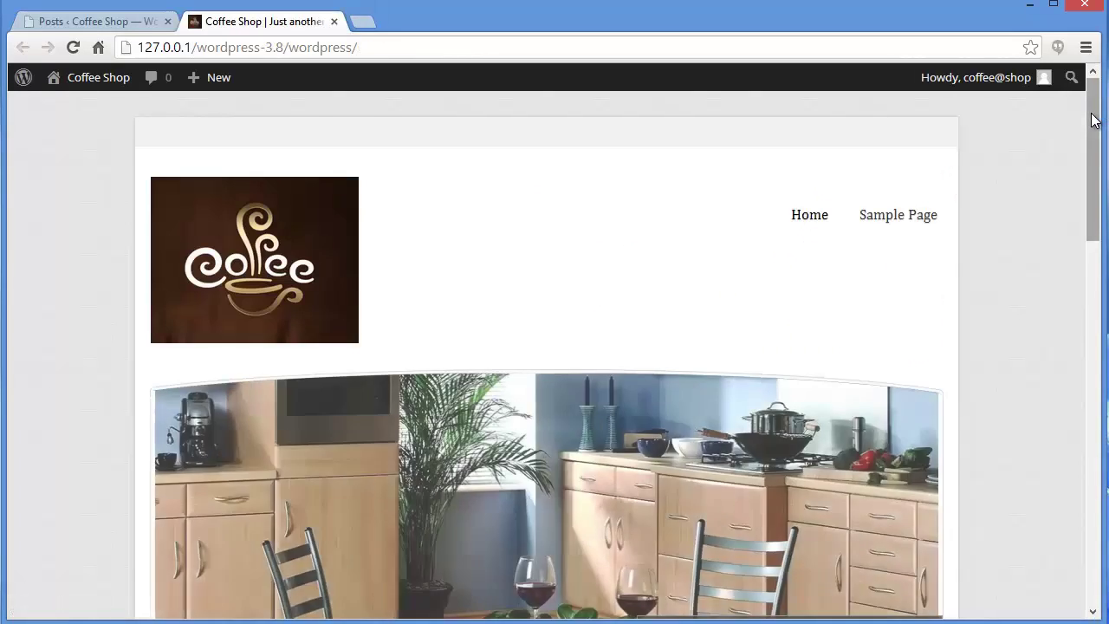
{"action": "left_click_drag", "start_coordinate": [1092, 113], "coordinate": [1088, 353]}
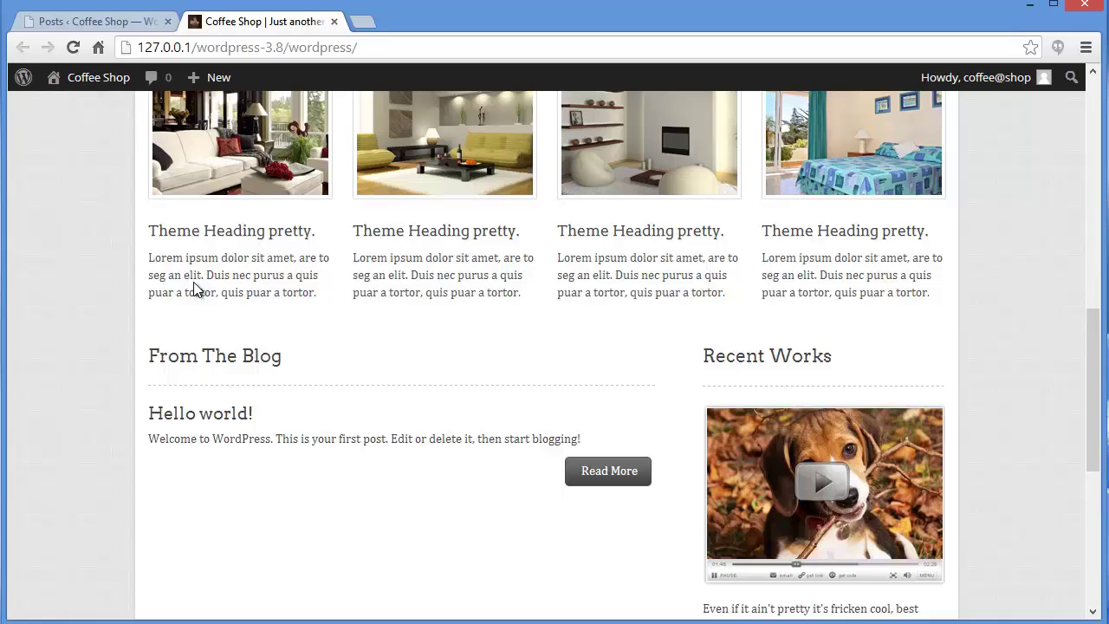
Step: Return to the posts list and start a new post titled "Mochachino"
{"action": "left_click", "coordinate": [143, 29]}
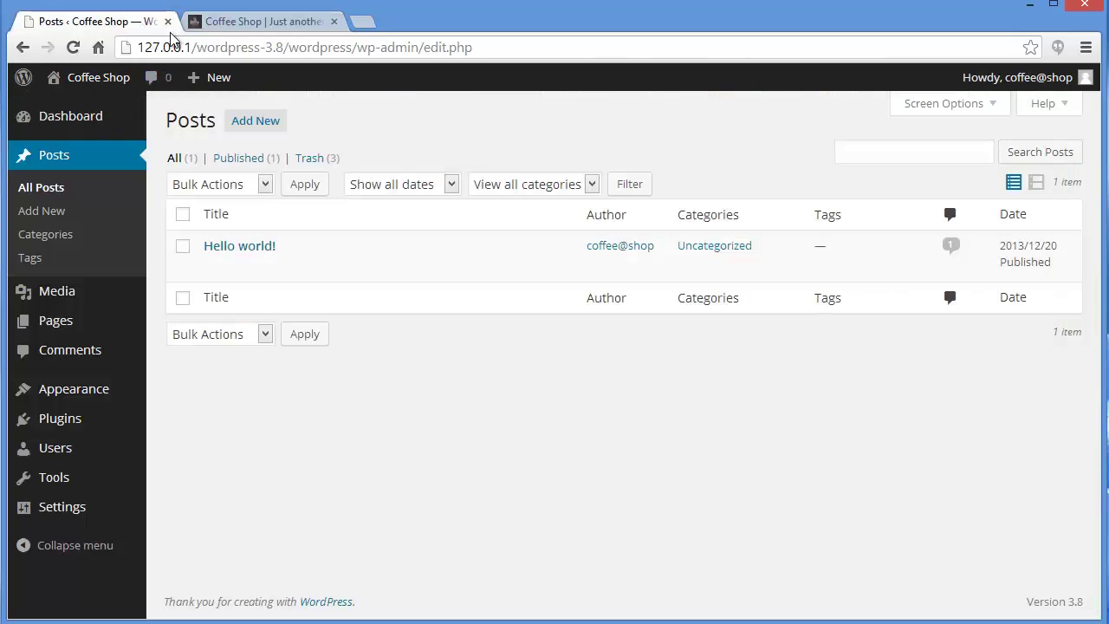
{"action": "left_click", "coordinate": [255, 121]}
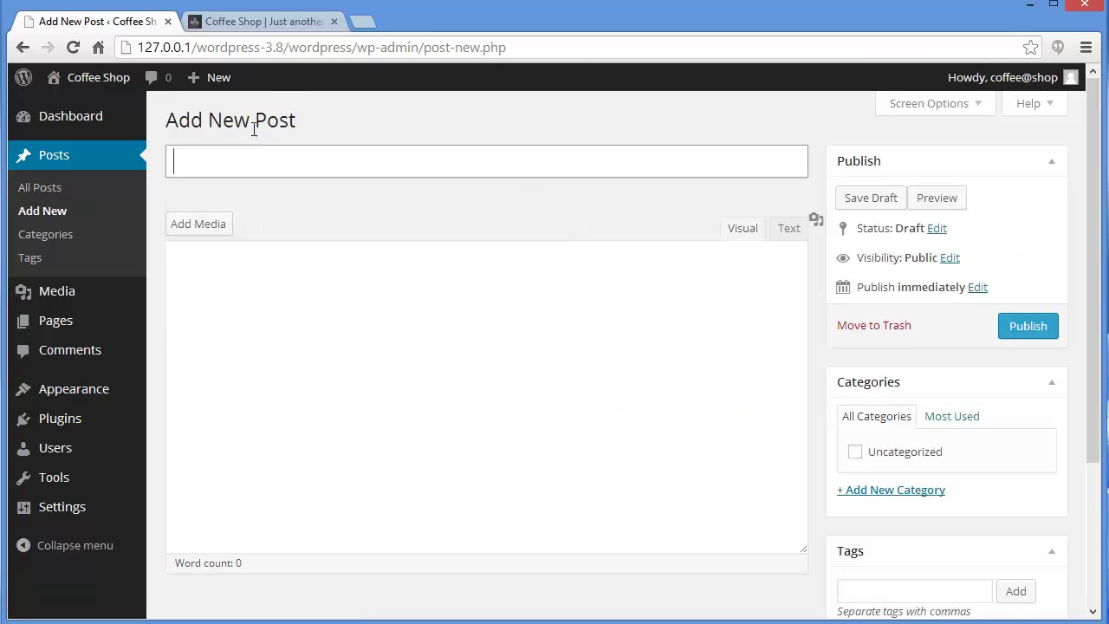
{"action": "left_click", "coordinate": [300, 167]}
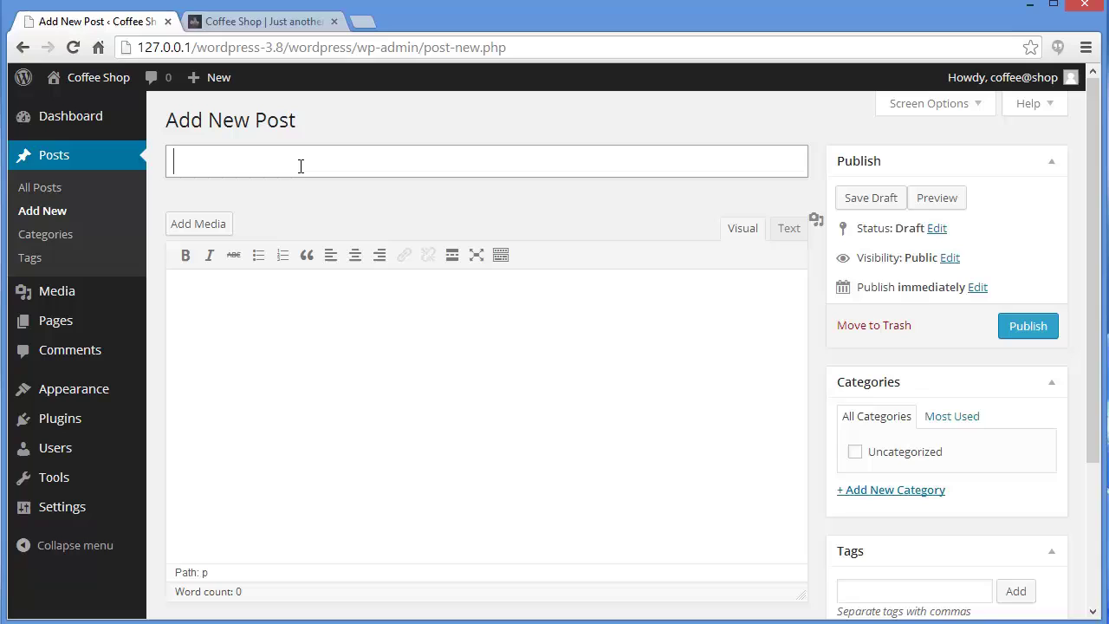
{"action": "type", "text": "Mochachino"}
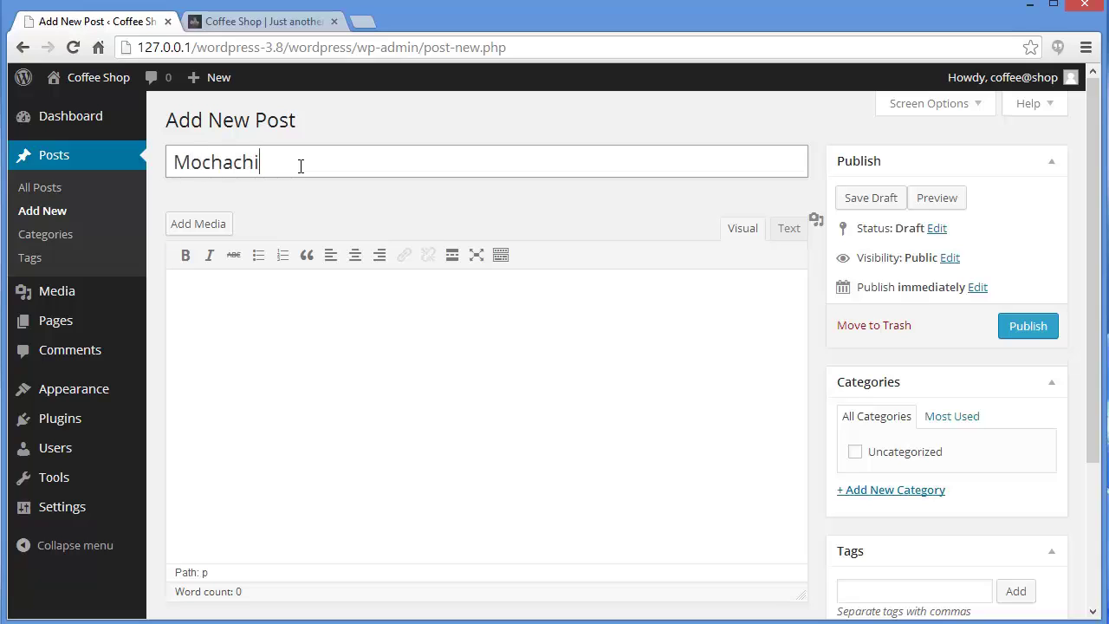
Step: Upload the cappuccino image from the Images folder as media for the post
{"action": "left_click", "coordinate": [204, 226]}
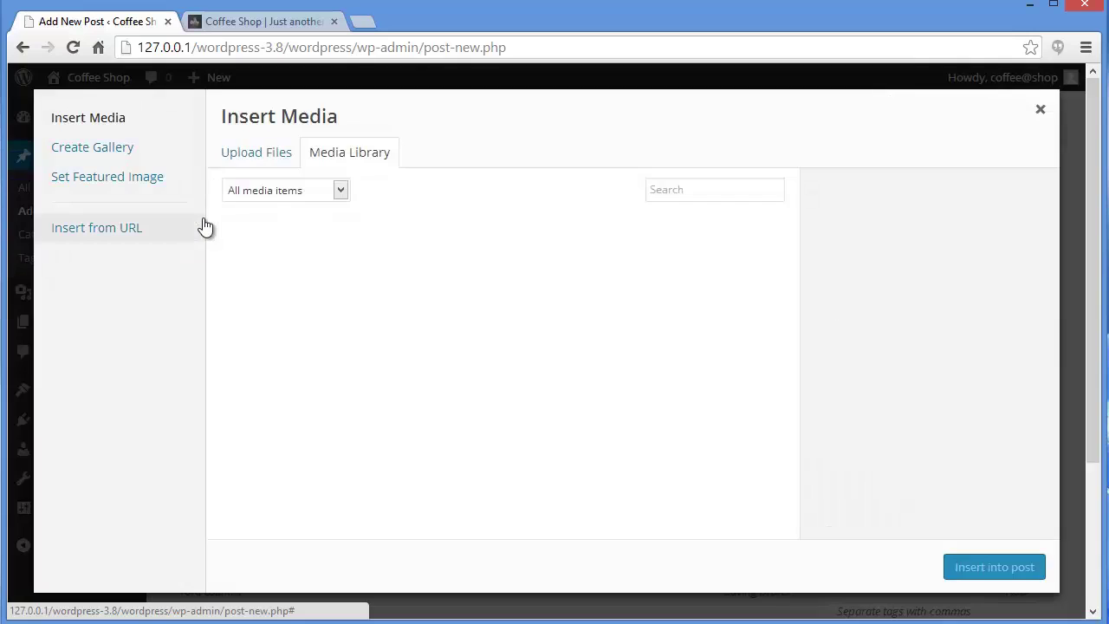
{"action": "left_click", "coordinate": [231, 152]}
{"action": "left_click", "coordinate": [267, 387]}
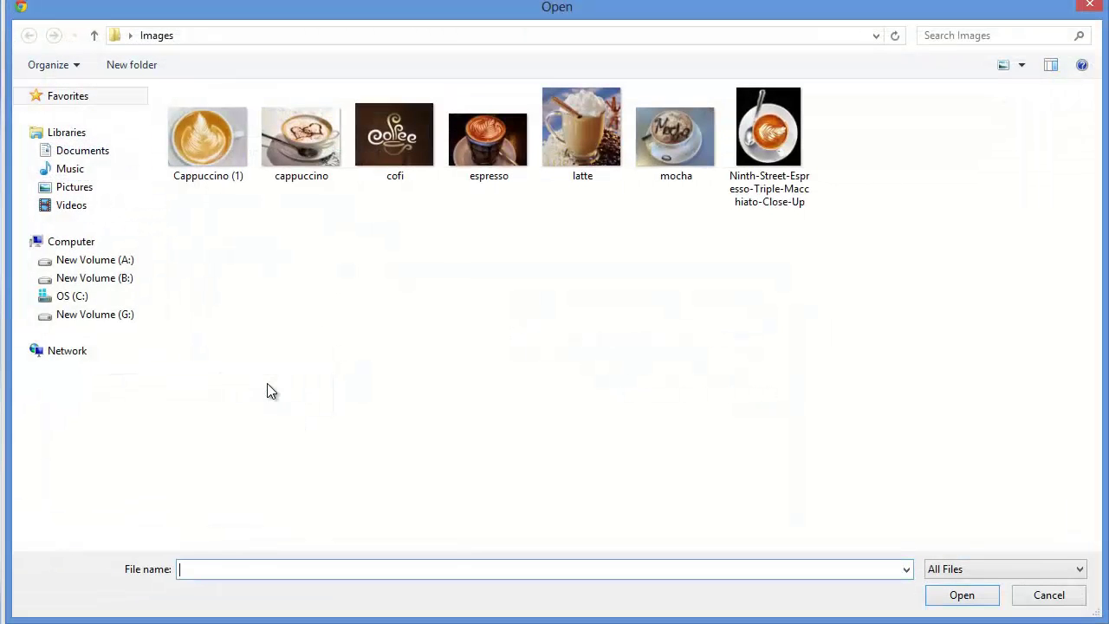
{"action": "left_click", "coordinate": [287, 153]}
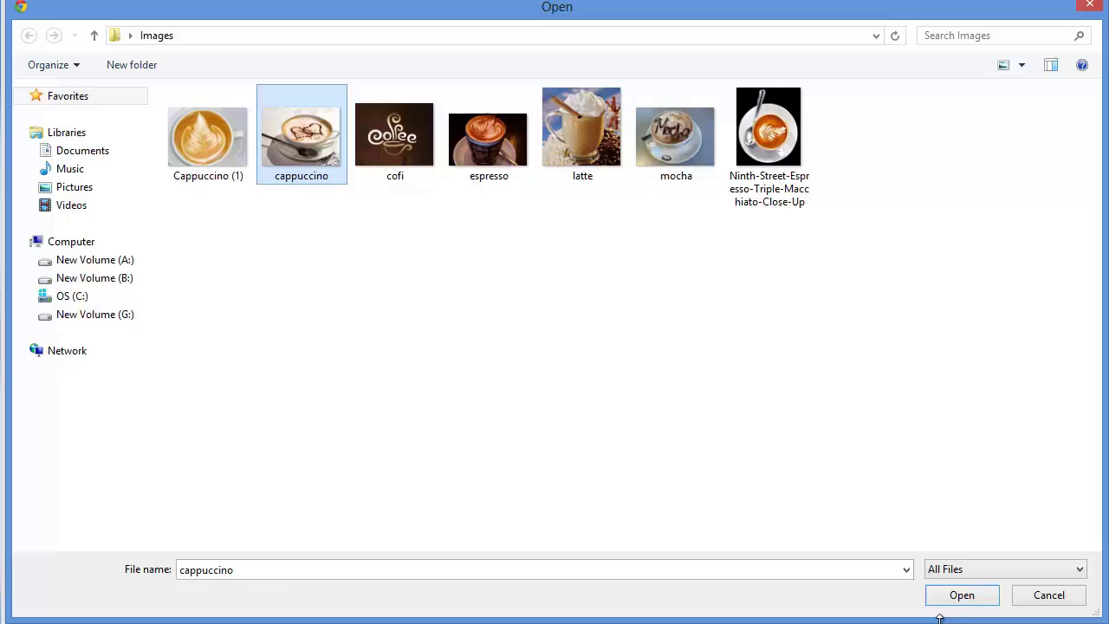
{"action": "left_click", "coordinate": [962, 597]}
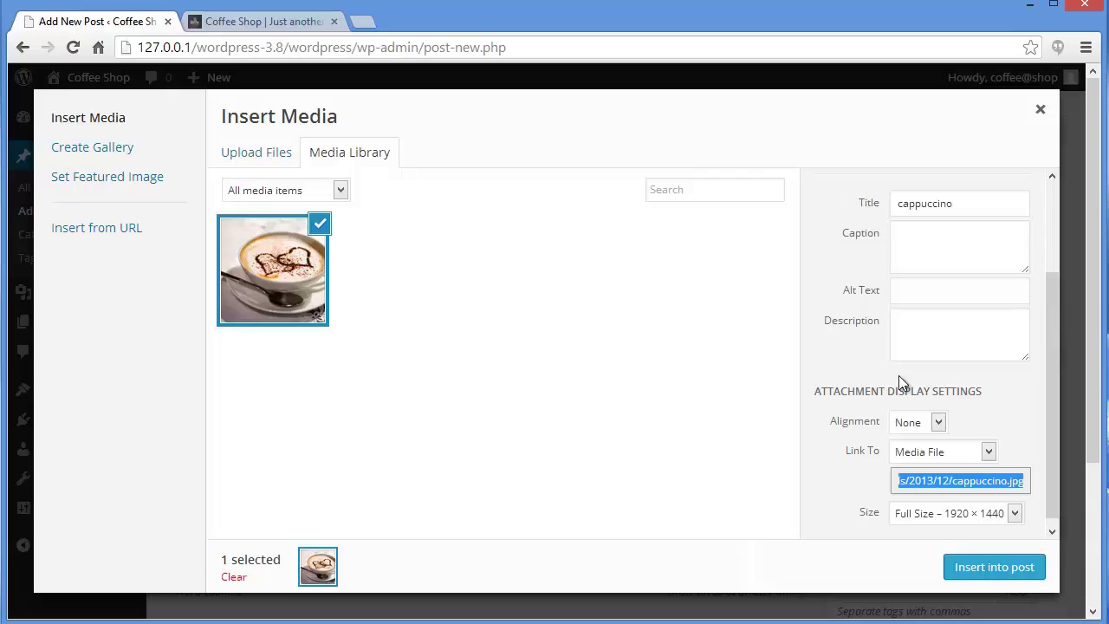
Step: Insert the cappuccino image into the post with alignment None, linked to Media File, at Medium size (300 × 225)
{"action": "left_click", "coordinate": [928, 424]}
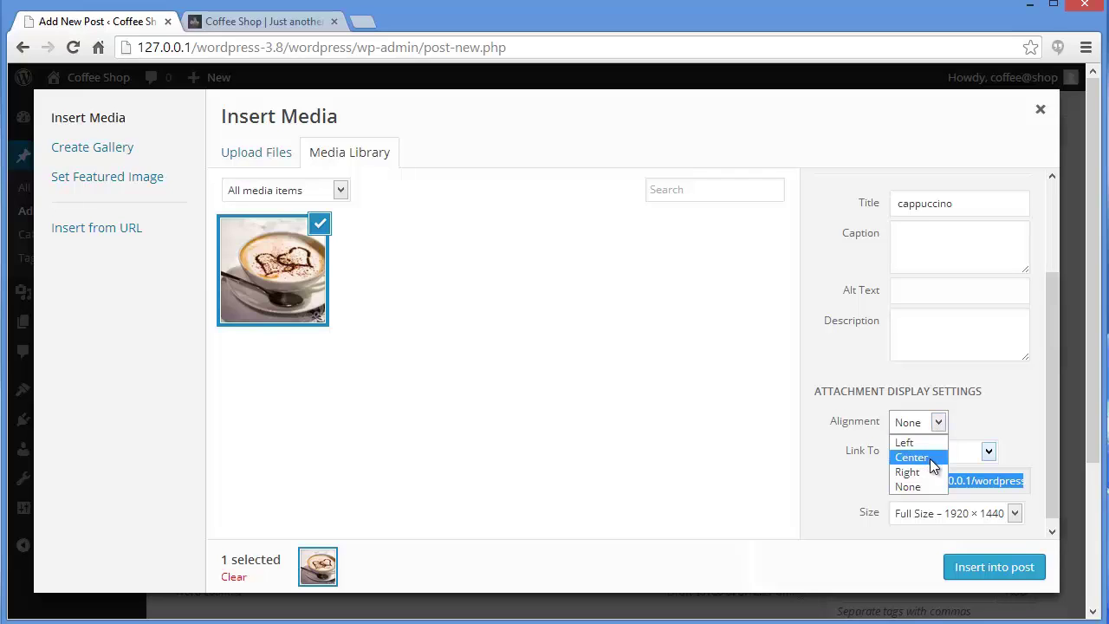
{"action": "left_click", "coordinate": [991, 404]}
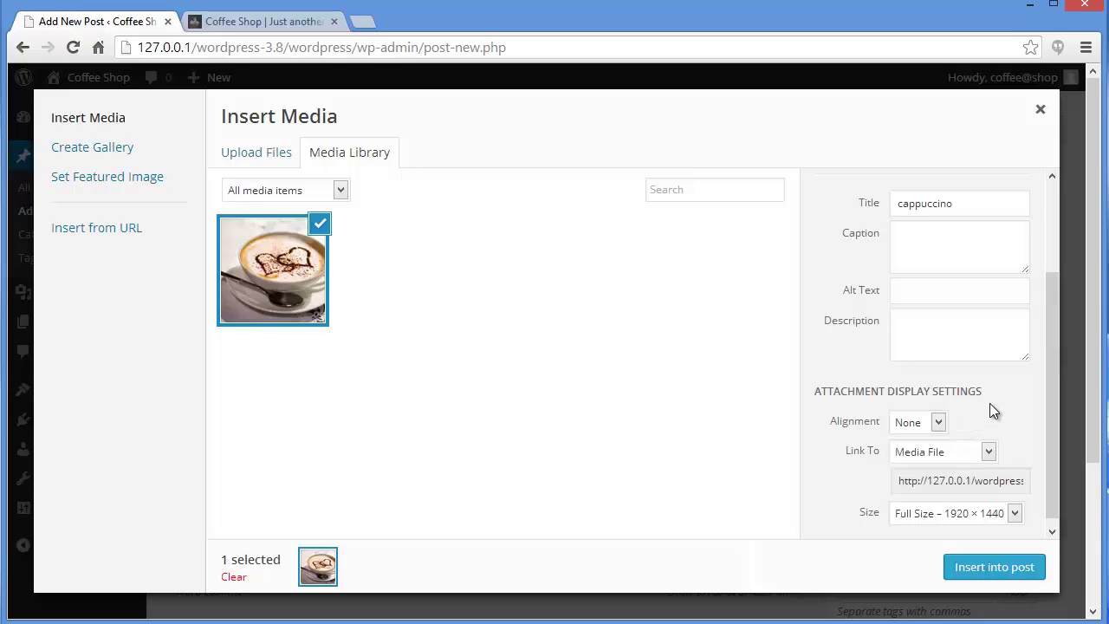
{"action": "left_click_drag", "start_coordinate": [1051, 353], "coordinate": [1045, 361]}
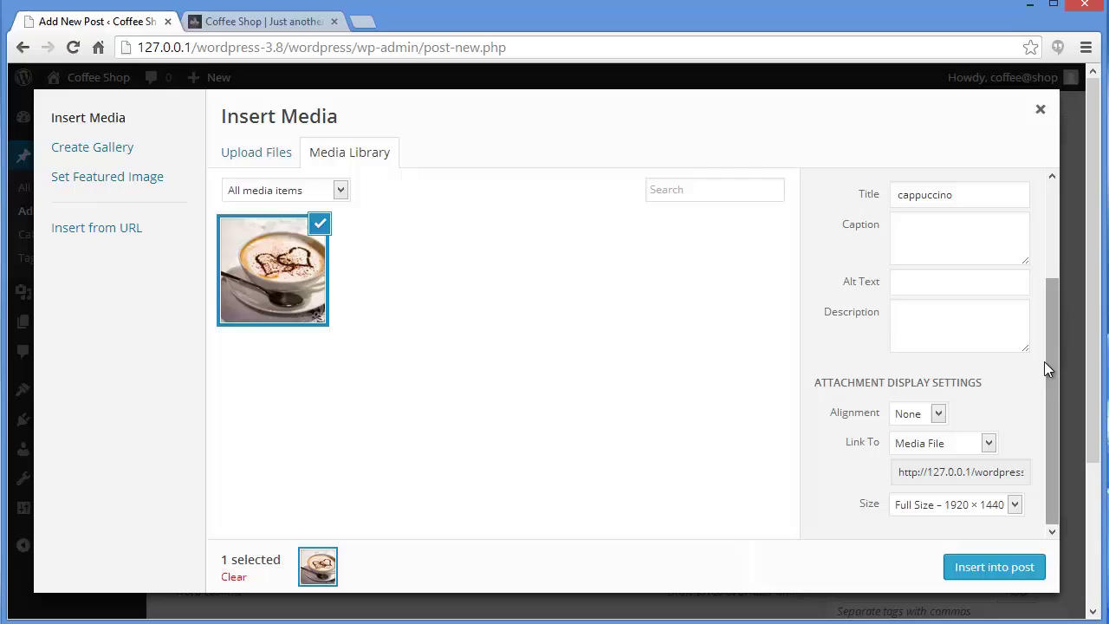
{"action": "left_click", "coordinate": [964, 447]}
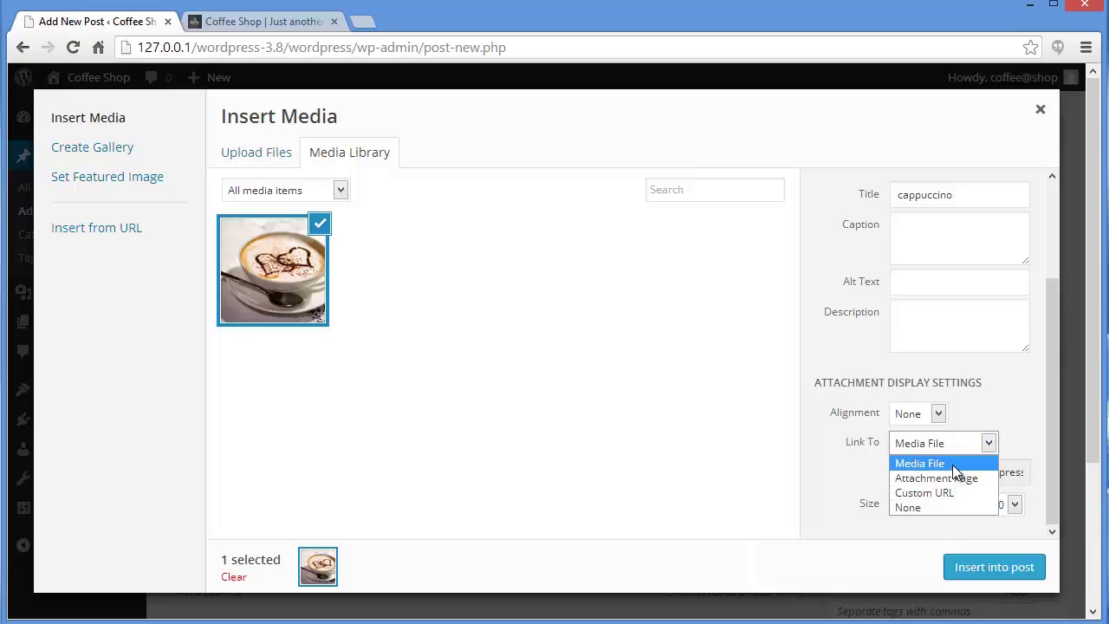
{"action": "left_click", "coordinate": [956, 469]}
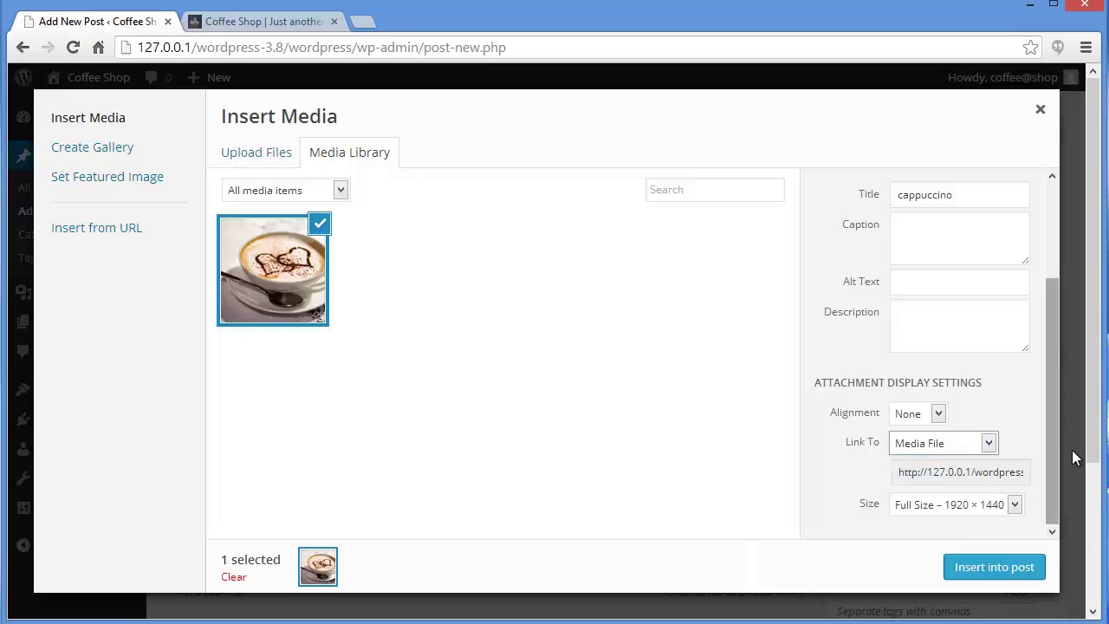
{"action": "left_click", "coordinate": [953, 503]}
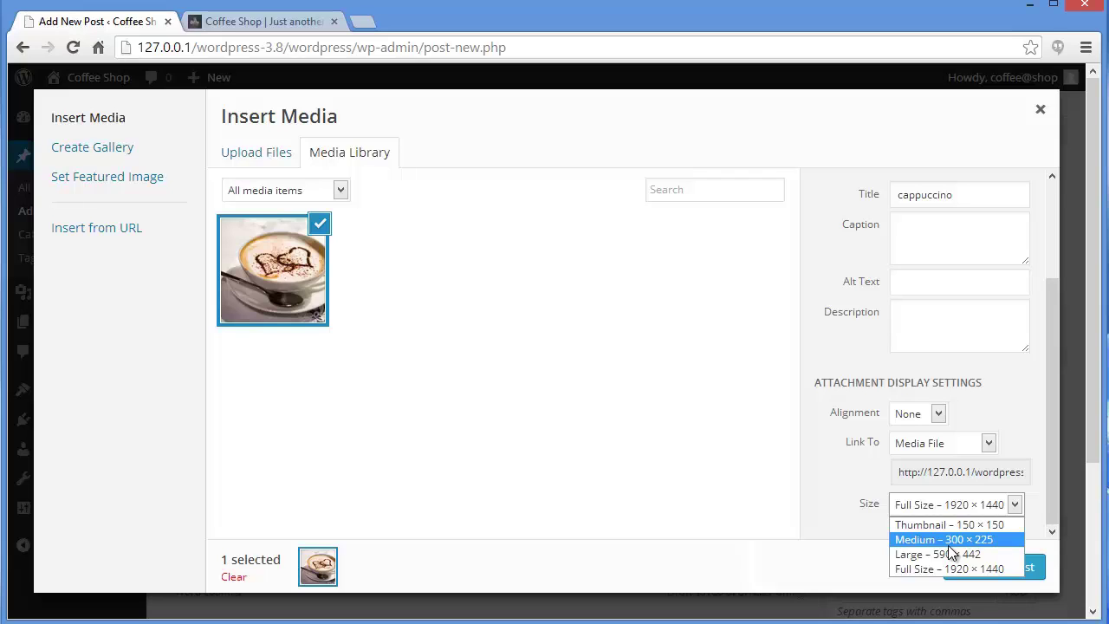
{"action": "left_click", "coordinate": [948, 538]}
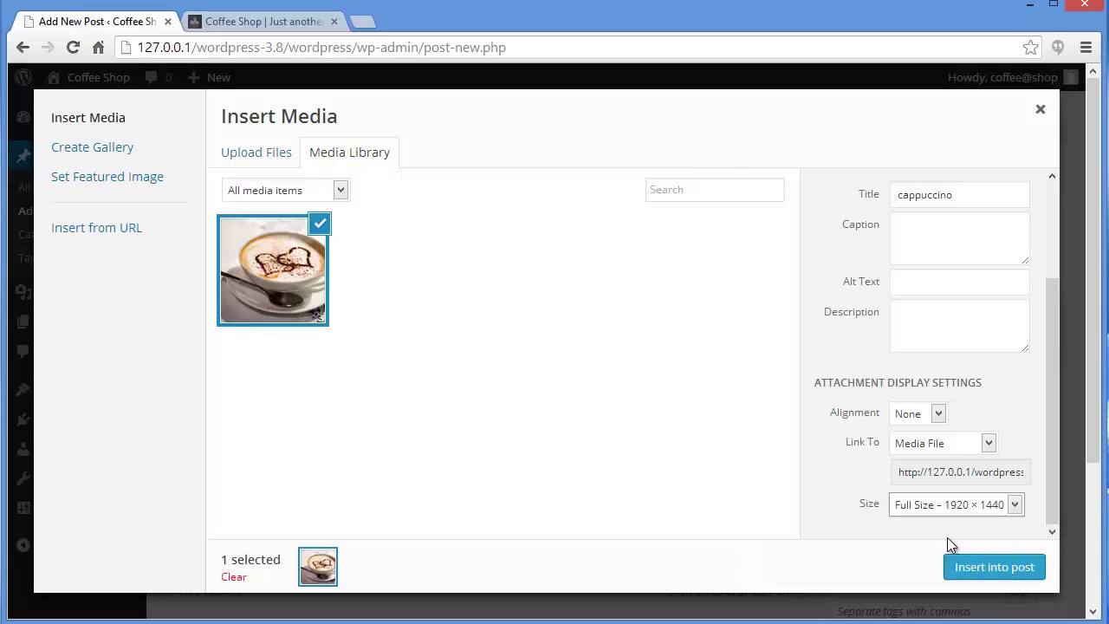
{"action": "left_click", "coordinate": [972, 561]}
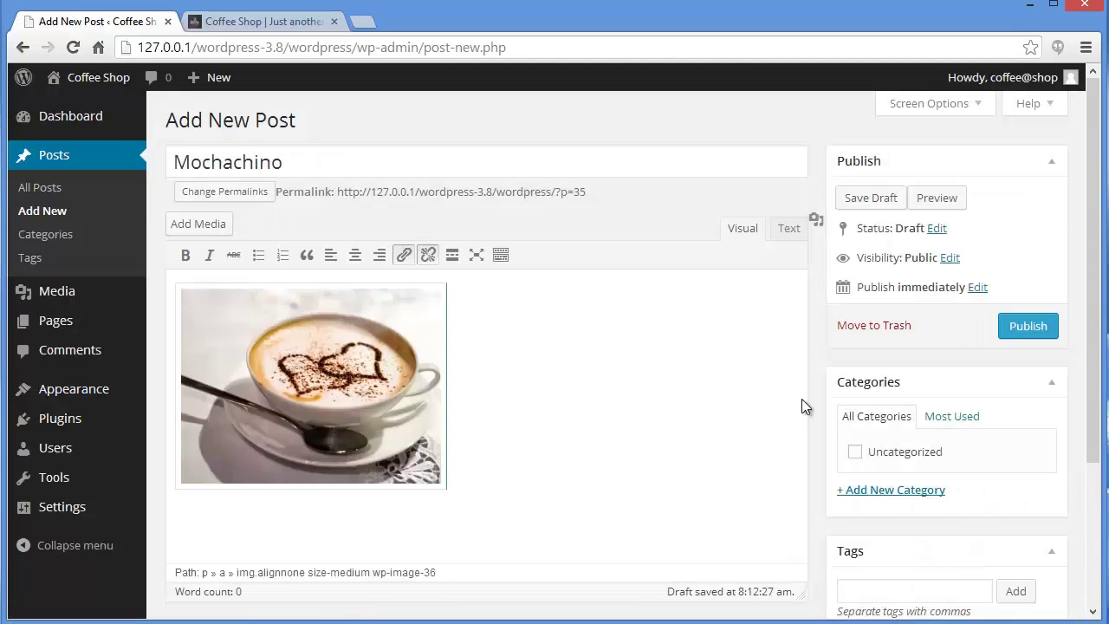
Step: Add the text "This is Mochachino!!" below the image in the post body
{"action": "left_click", "coordinate": [579, 463]}
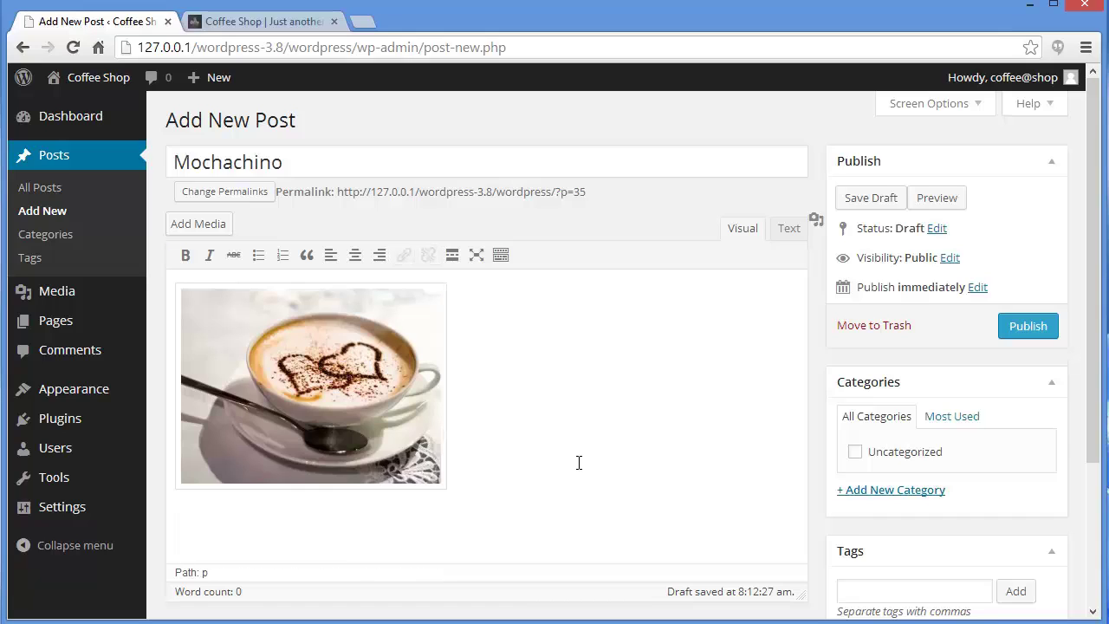
{"action": "type", "text": "This is Mochachino!!"}
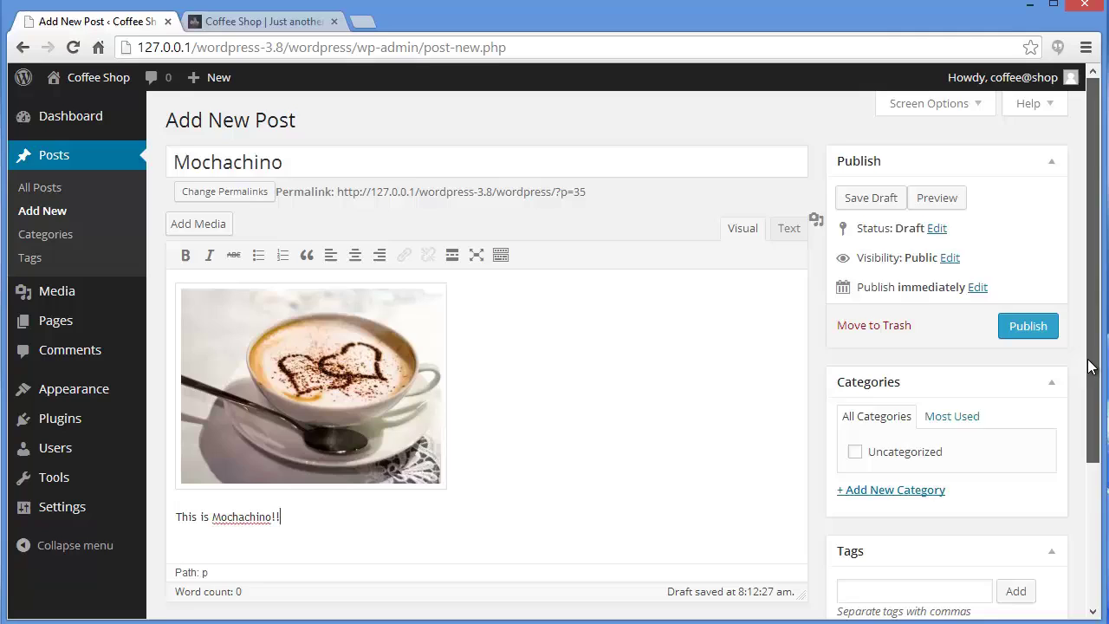
Step: Create a new category named "Coffee" for the post, without a parent category
{"action": "left_click_drag", "start_coordinate": [1090, 359], "coordinate": [1080, 470]}
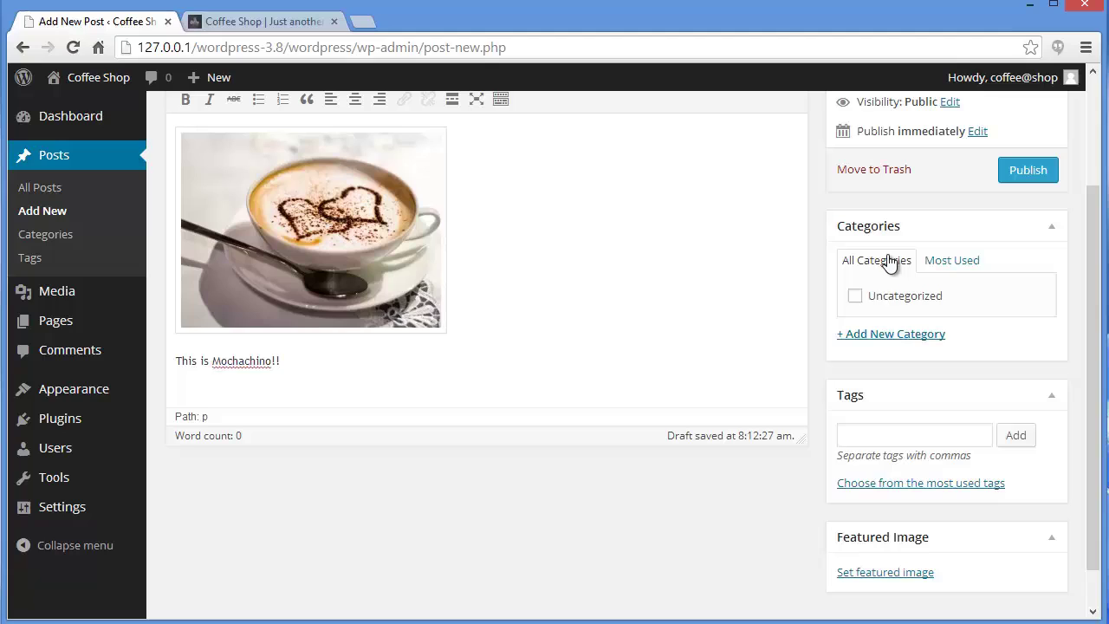
{"action": "left_click", "coordinate": [869, 340]}
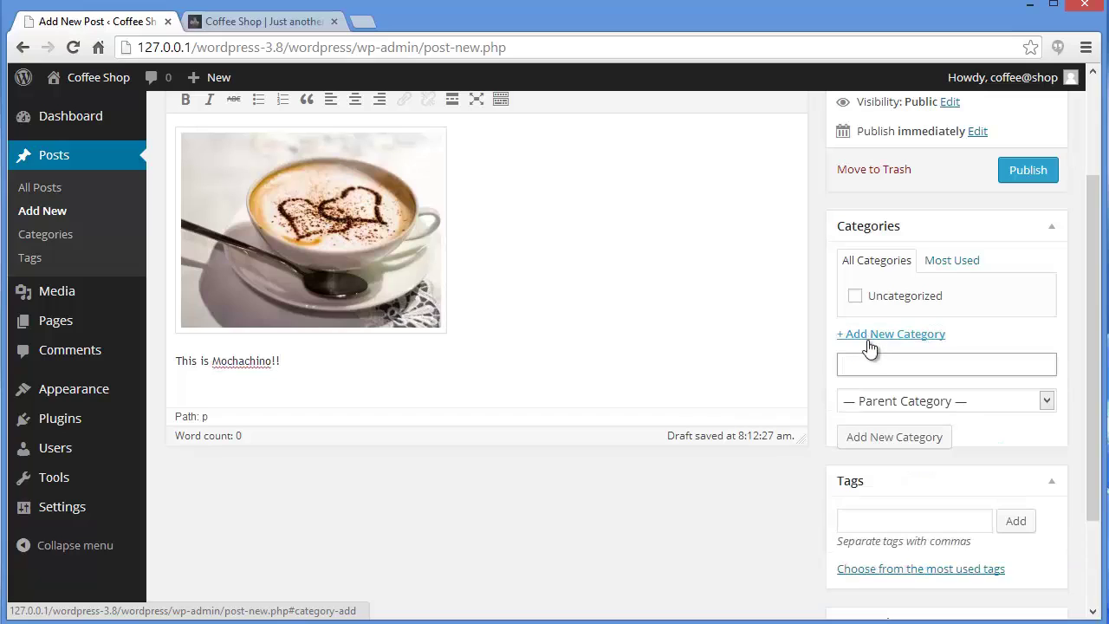
{"action": "type", "text": "Coffee"}
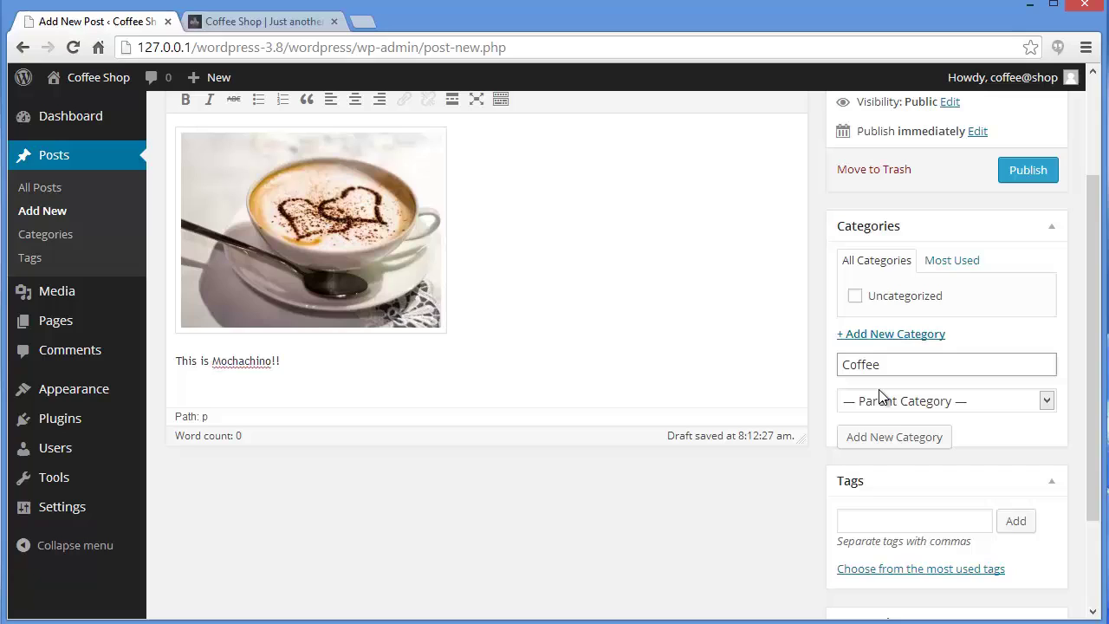
{"action": "left_click", "coordinate": [885, 443]}
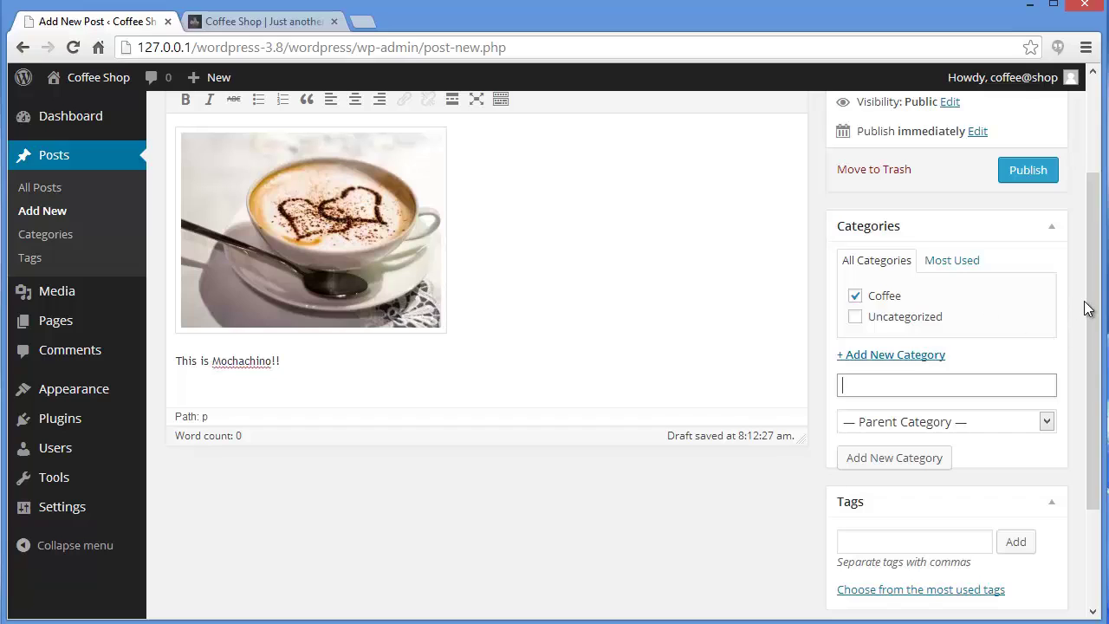
Step: Add the tags "coffee" and "mochachino" to the post
{"action": "scroll", "coordinate": [1089, 309], "scroll_direction": "down", "scroll_amount": 2}
{"action": "left_click", "coordinate": [952, 394]}
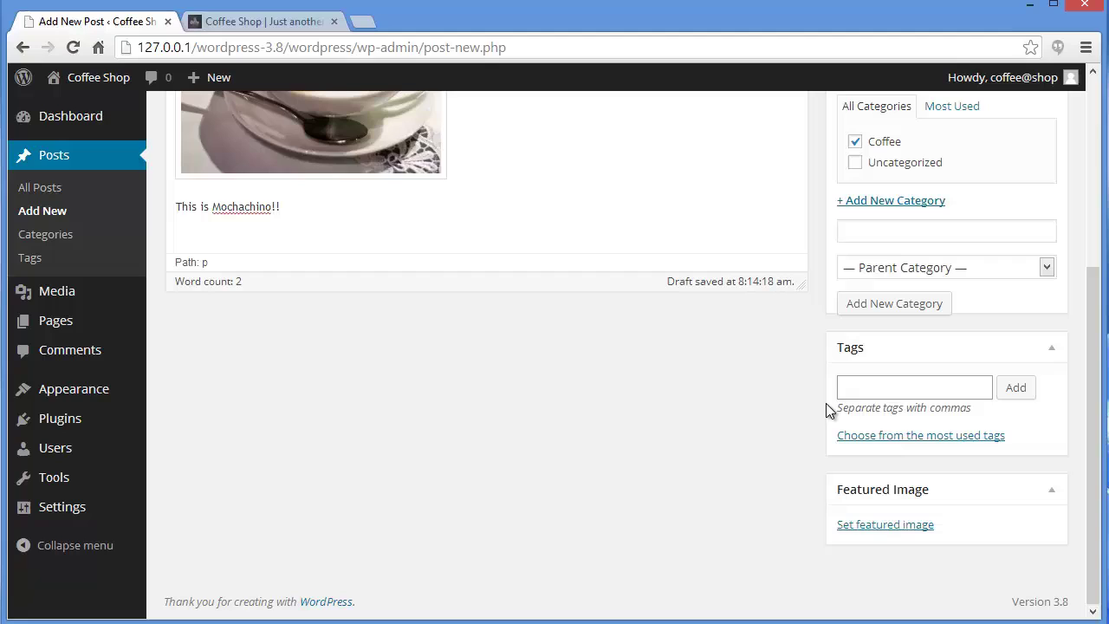
{"action": "left_click", "coordinate": [858, 396]}
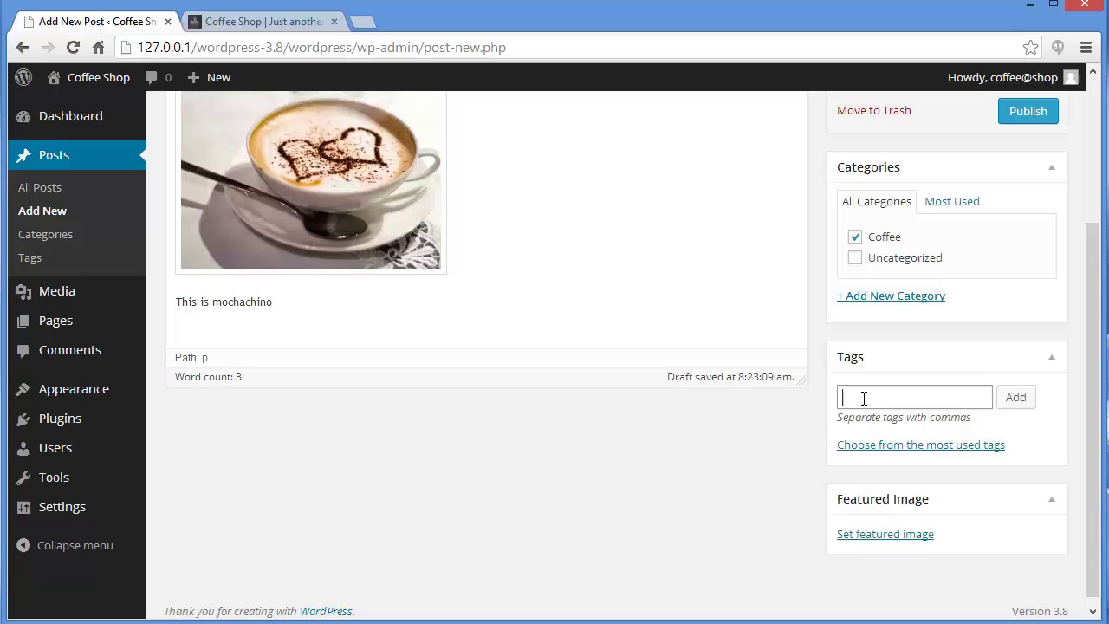
{"action": "type", "text": "coffee,mochachino"}
{"action": "left_click", "coordinate": [1014, 399]}
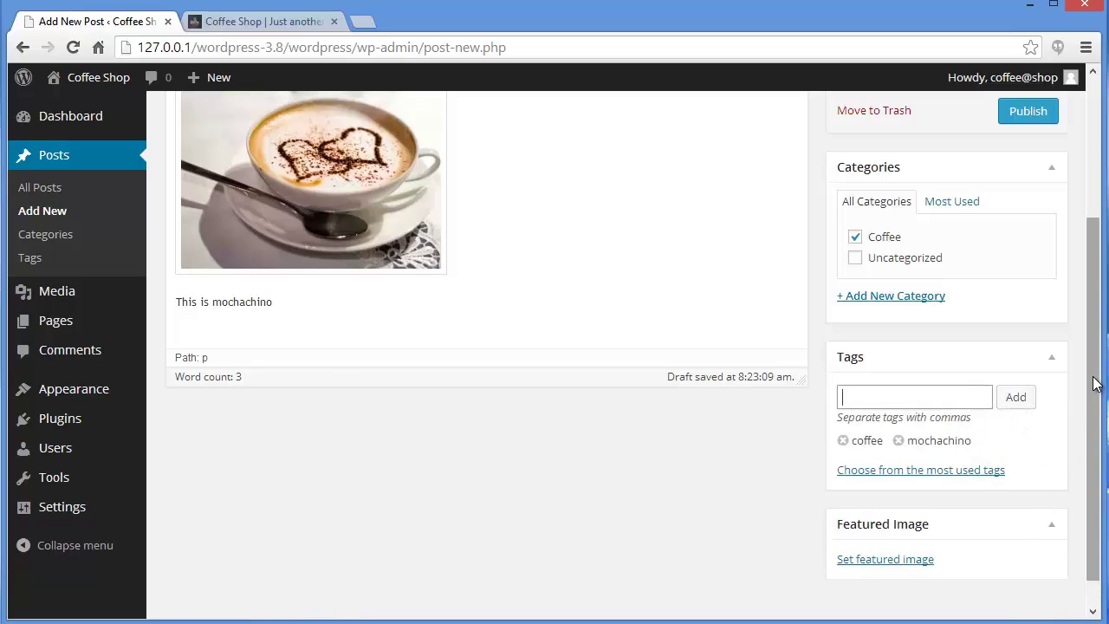
Step: Publish the Mochachino post
{"action": "scroll", "coordinate": [1091, 482], "scroll_direction": "down", "scroll_amount": 1}
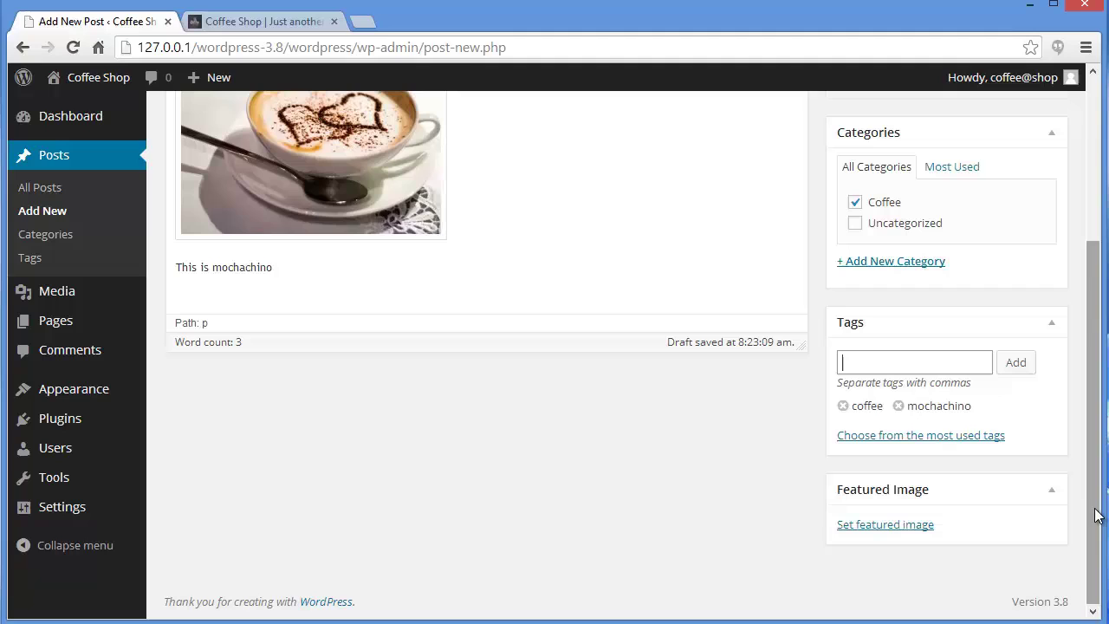
{"action": "left_click_drag", "start_coordinate": [1099, 516], "coordinate": [1095, 353]}
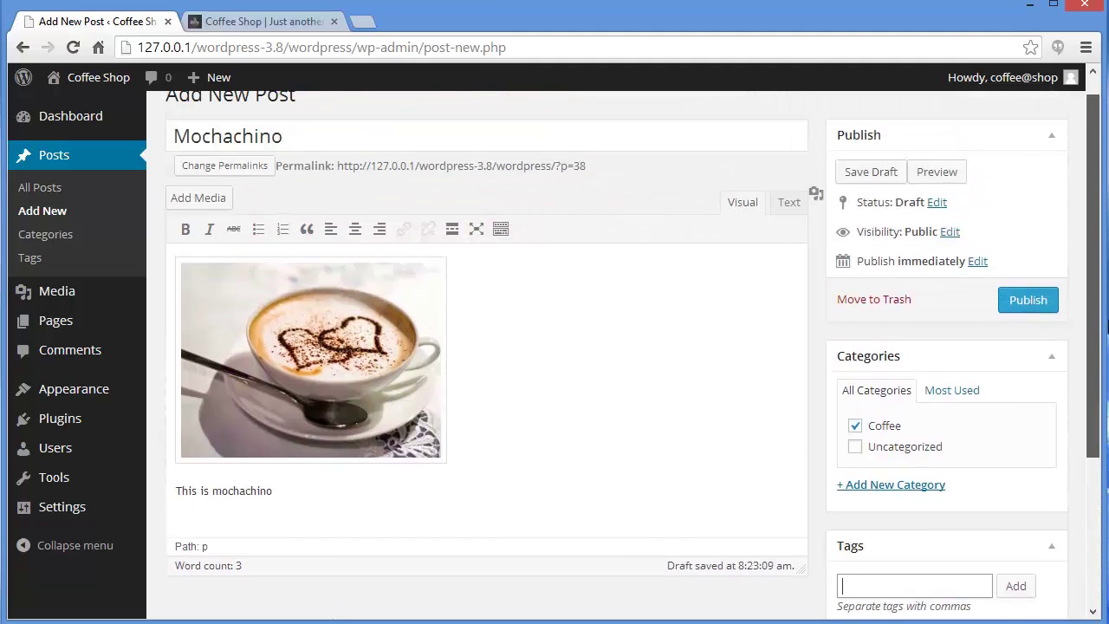
{"action": "left_click", "coordinate": [1014, 337]}
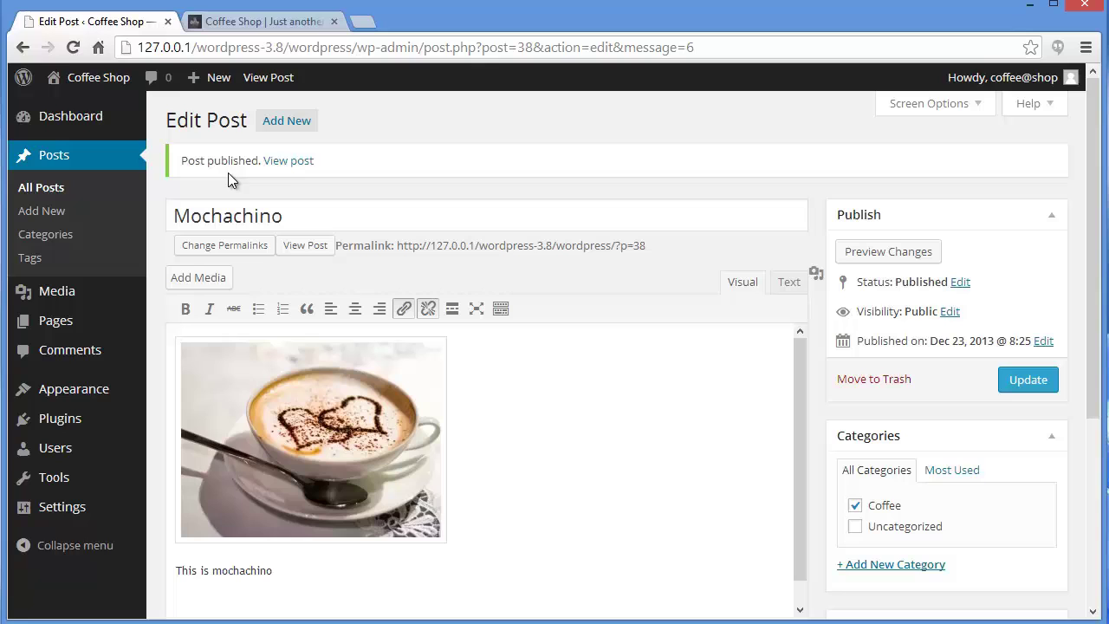
Step: View the published Mochachino post on the site and check its image, text, category and tags
{"action": "left_click", "coordinate": [282, 162]}
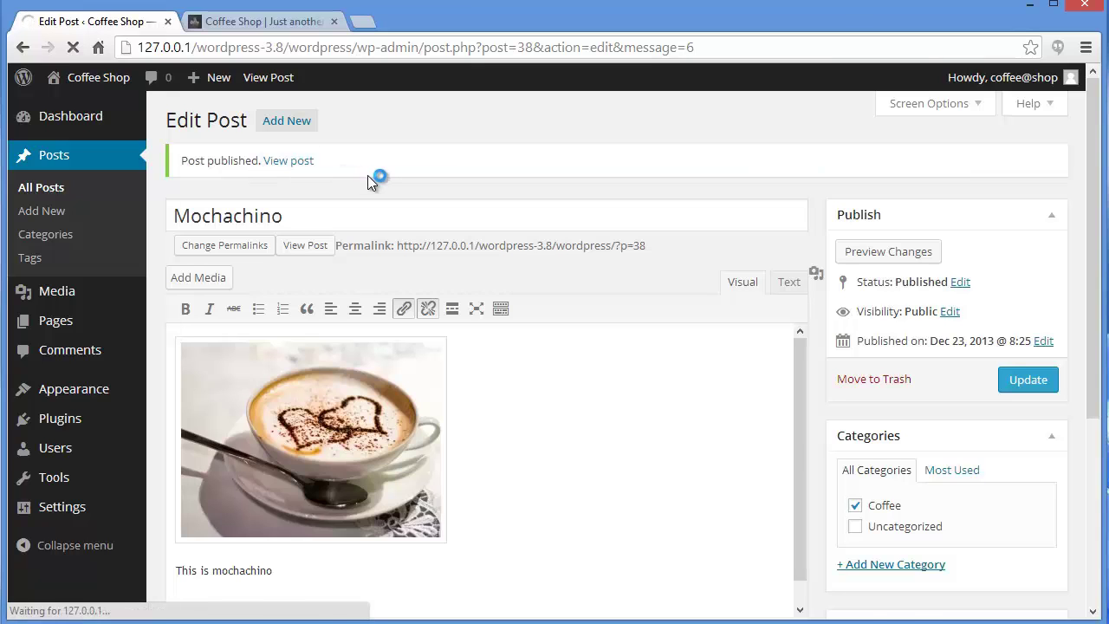
{"action": "scroll", "coordinate": [539, 388], "scroll_direction": "down", "scroll_amount": 2}
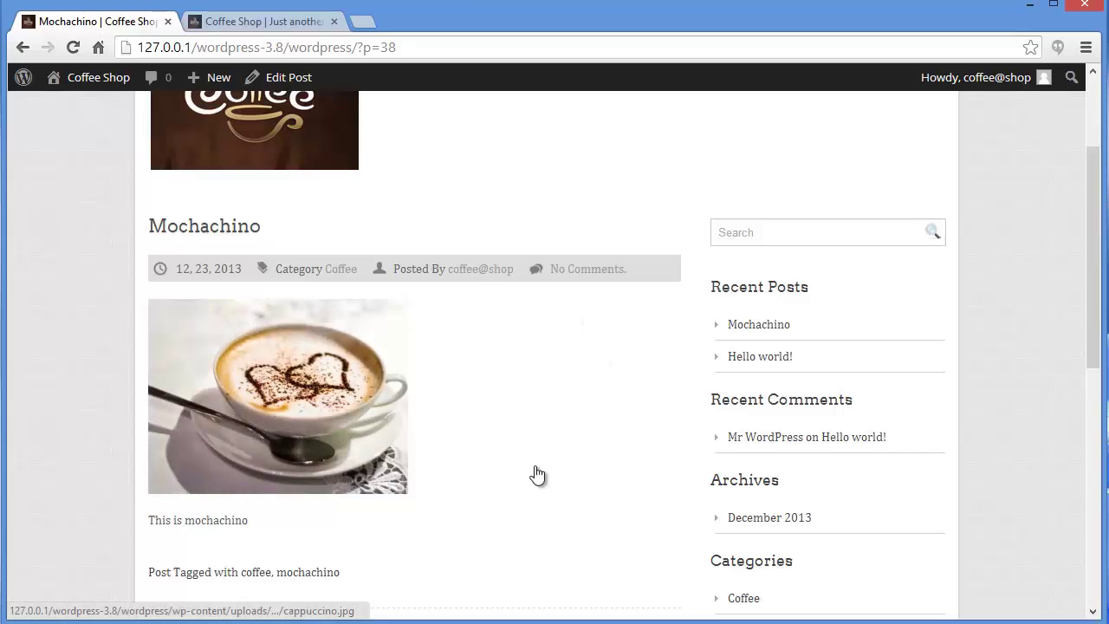
{"action": "scroll", "coordinate": [535, 475], "scroll_direction": "down", "scroll_amount": 1}
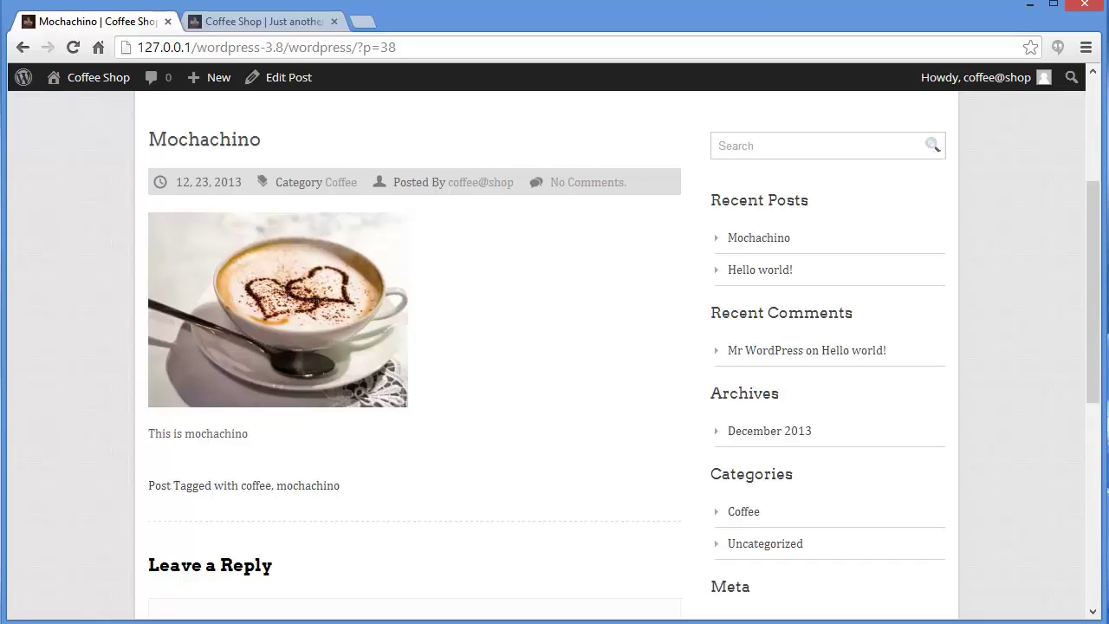
Step: Return to the dashboard from the published post and open the list of all pages
{"action": "left_click_drag", "start_coordinate": [1097, 373], "coordinate": [1091, 331]}
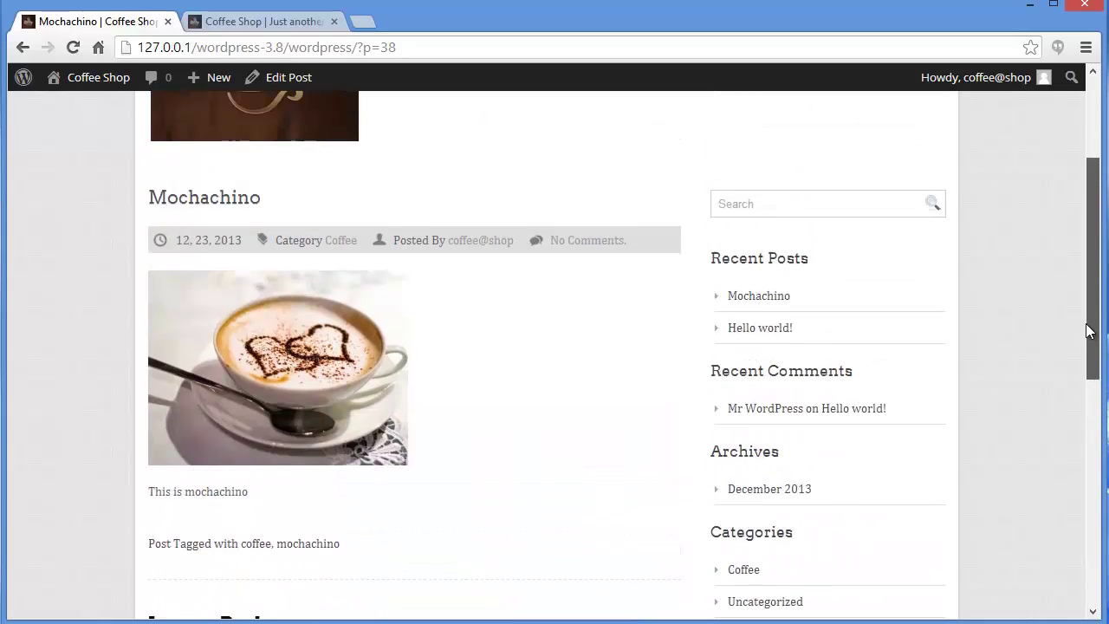
{"action": "scroll", "coordinate": [1090, 331], "scroll_direction": "up", "scroll_amount": 1}
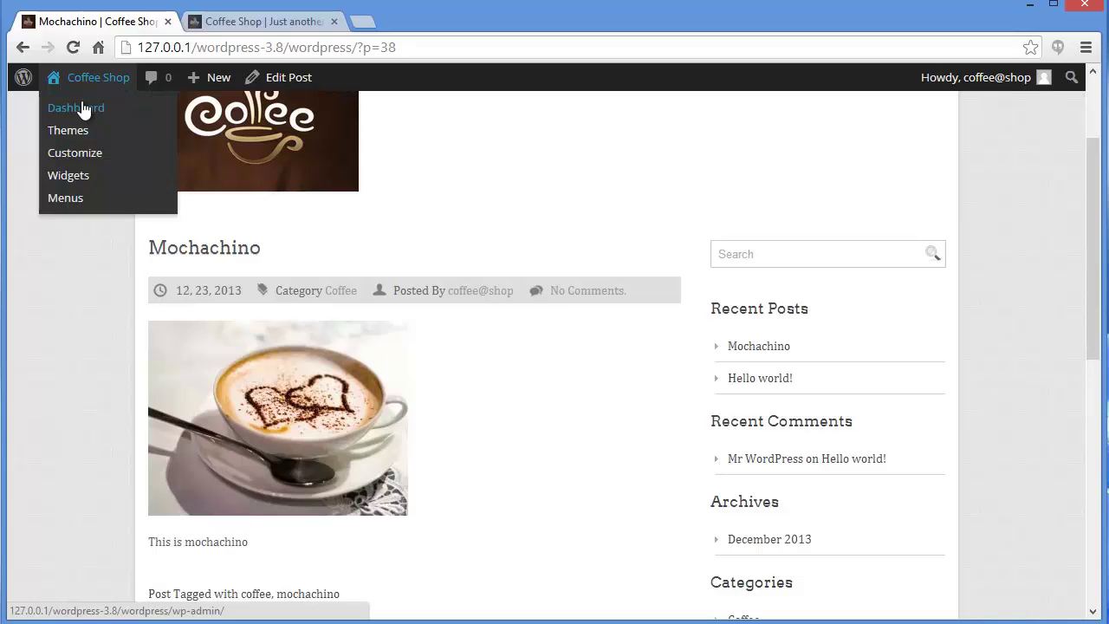
{"action": "left_click", "coordinate": [82, 110]}
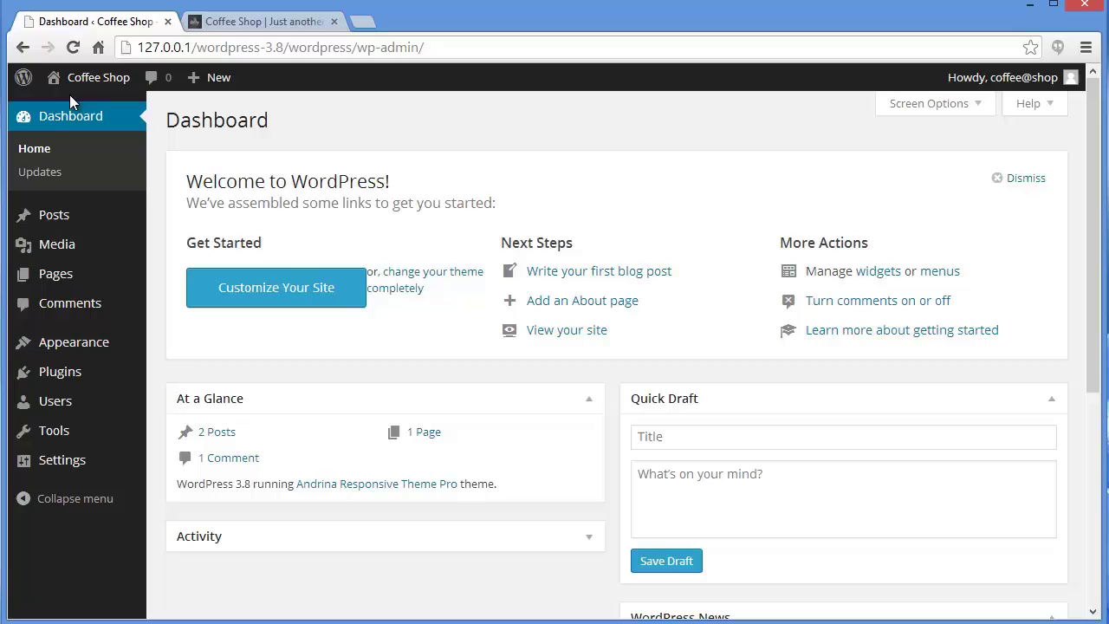
{"action": "left_click", "coordinate": [35, 272]}
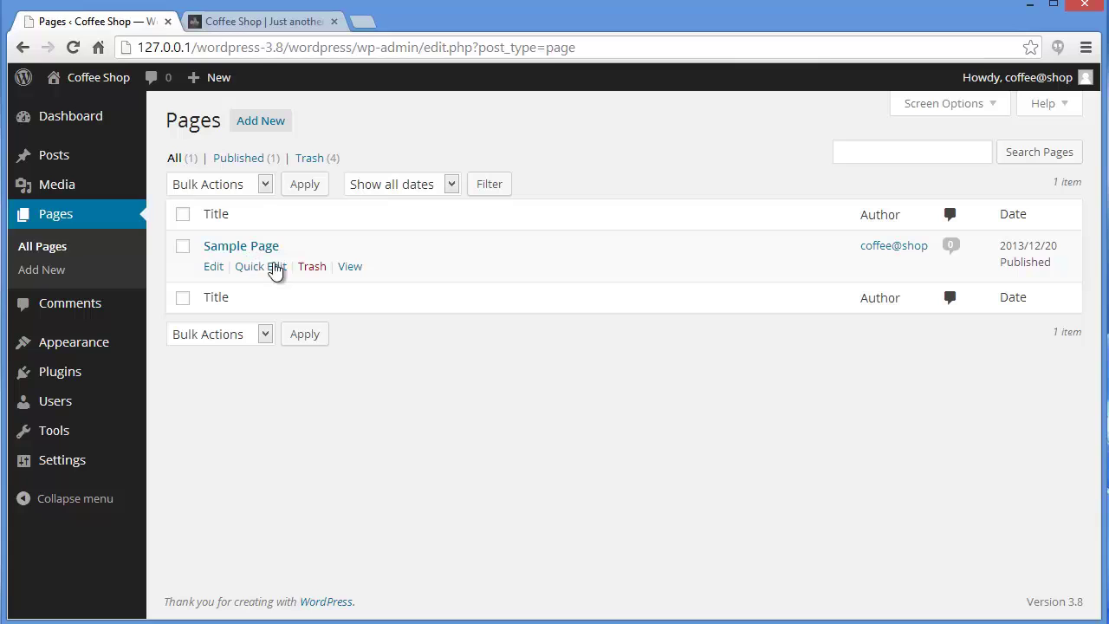
Step: Look up the Sample Page entry in the site's front-end navigation and return to the page list
{"action": "left_click", "coordinate": [260, 22]}
{"action": "scroll", "coordinate": [867, 243], "scroll_direction": "up", "scroll_amount": 10}
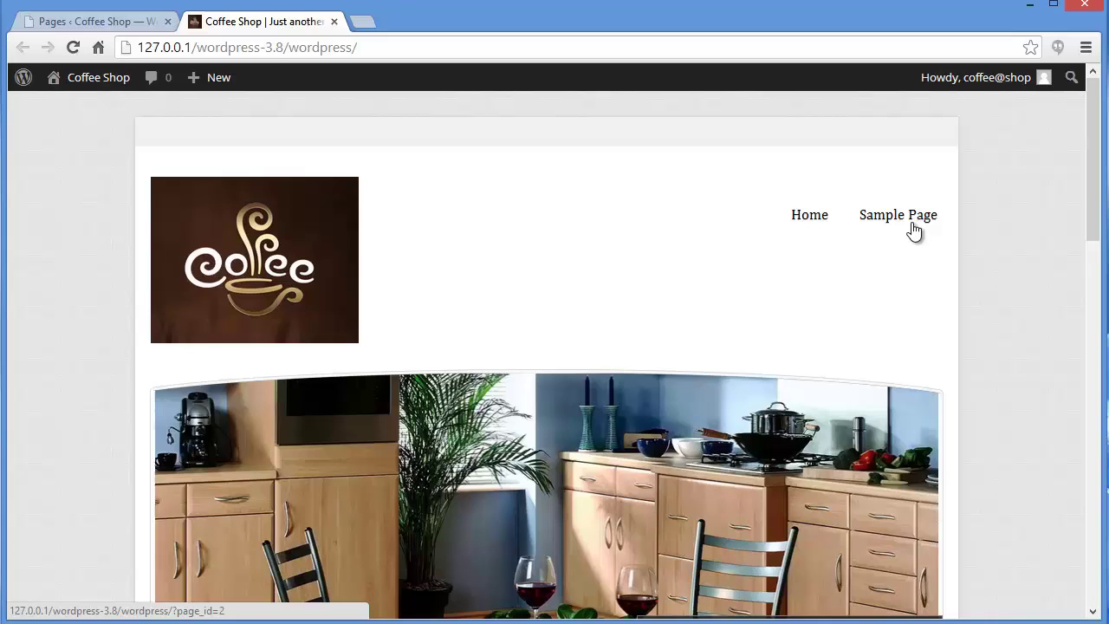
{"action": "left_click", "coordinate": [91, 20]}
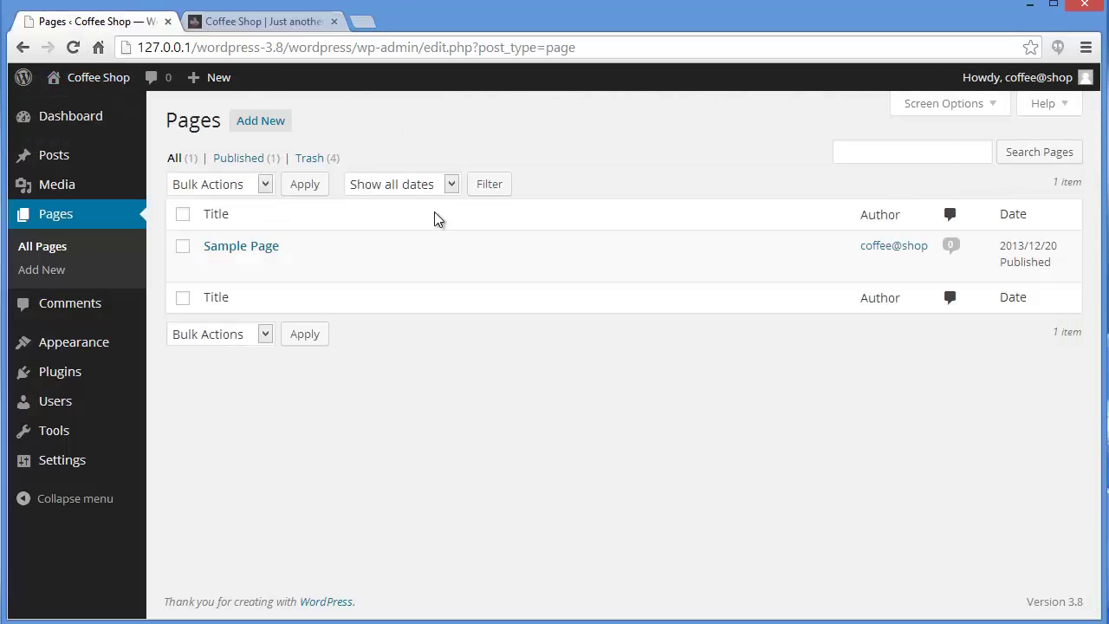
Step: Start a new page titled "Menu", without inserting any media
{"action": "left_click", "coordinate": [251, 126]}
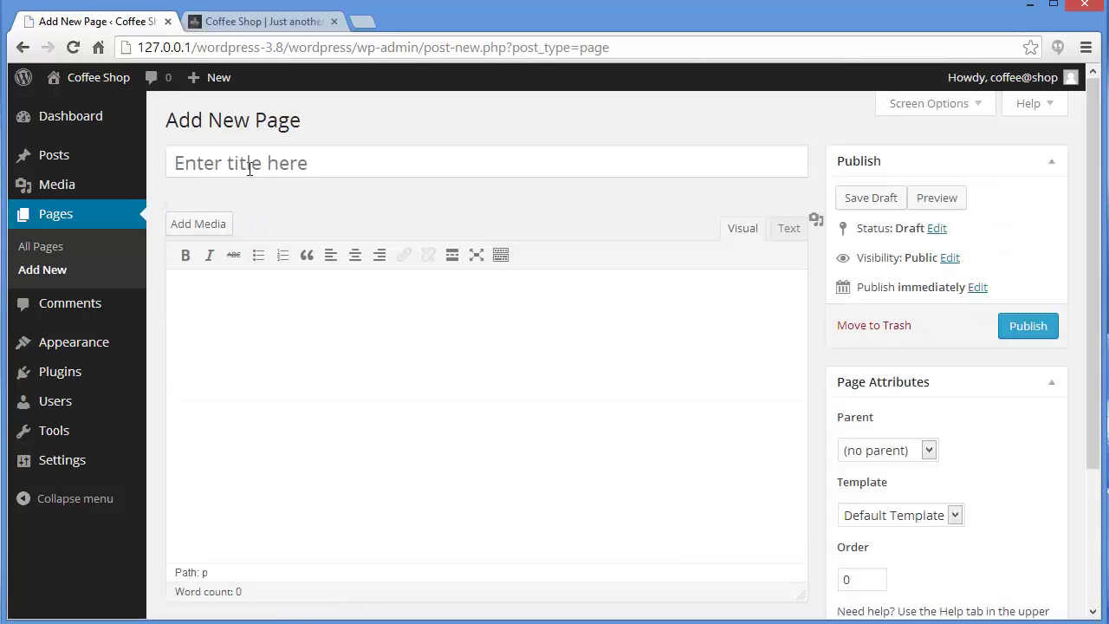
{"action": "left_click", "coordinate": [250, 168]}
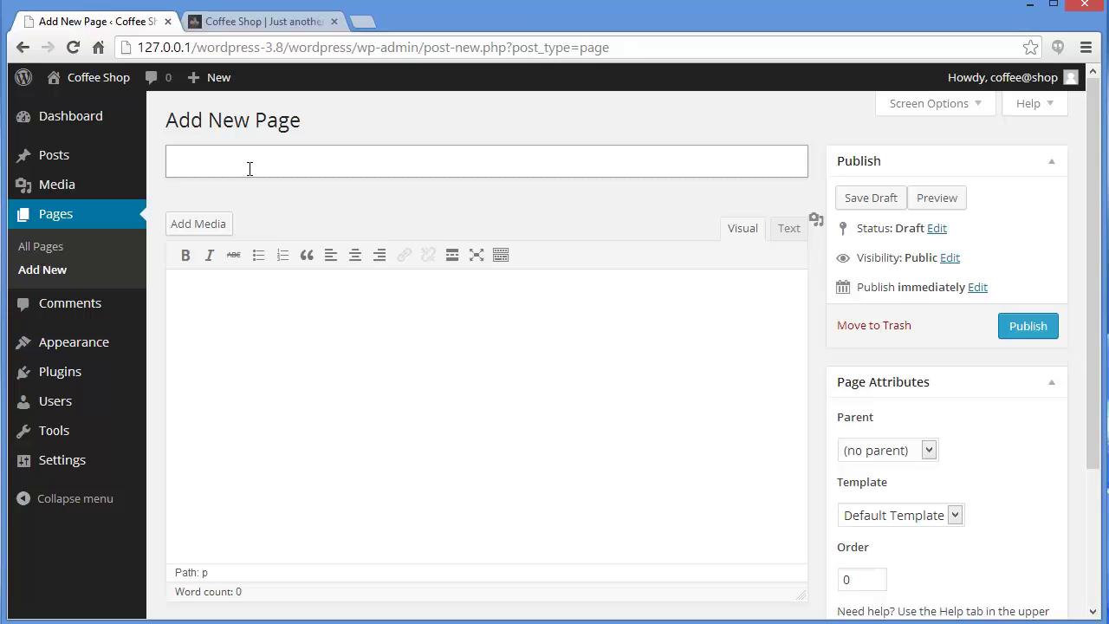
{"action": "type", "text": "Menu"}
{"action": "left_click", "coordinate": [205, 234]}
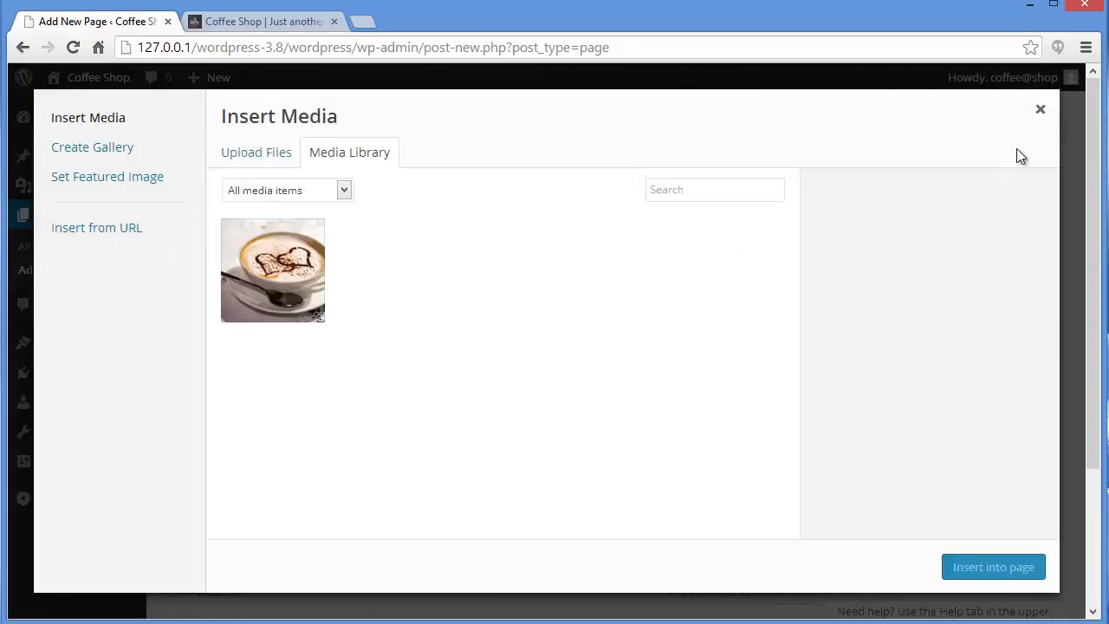
{"action": "left_click", "coordinate": [1041, 110]}
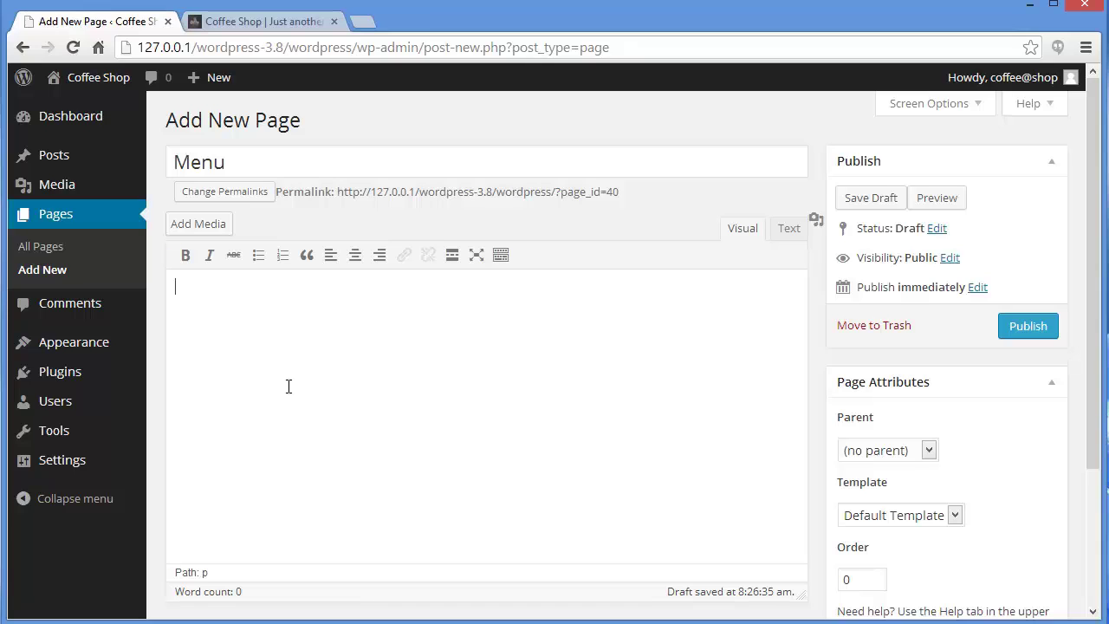
Step: Write the page content as five separate lines: Cold Brew, Cafe Latte, Cappucino, Mocha and Cold coffee
{"action": "type", "text": "Colde Brew"}
{"action": "key", "text": "BackSpace"}
{"action": "key", "text": "Return"}
{"action": "type", "text": "Cafe Latte"}
{"action": "key", "text": "Return"}
{"action": "type", "text": "Cappuc"}
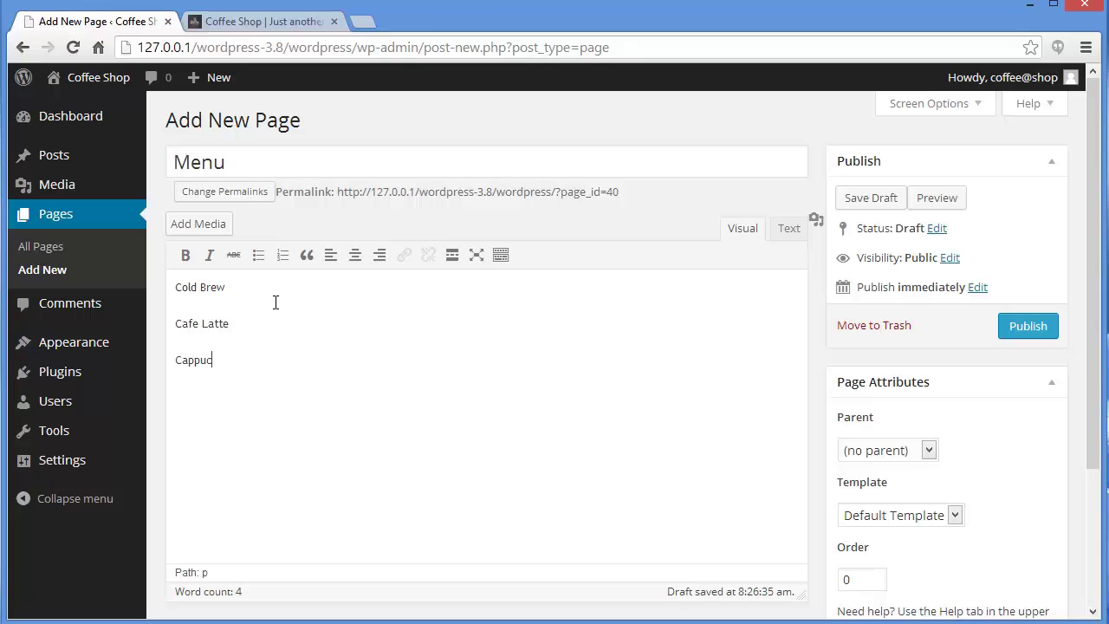
{"action": "type", "text": "ino"}
{"action": "key", "text": "Return"}
{"action": "type", "text": "Mocha "}
{"action": "type", "text": "Cold coff"}
{"action": "type", "text": "ee"}
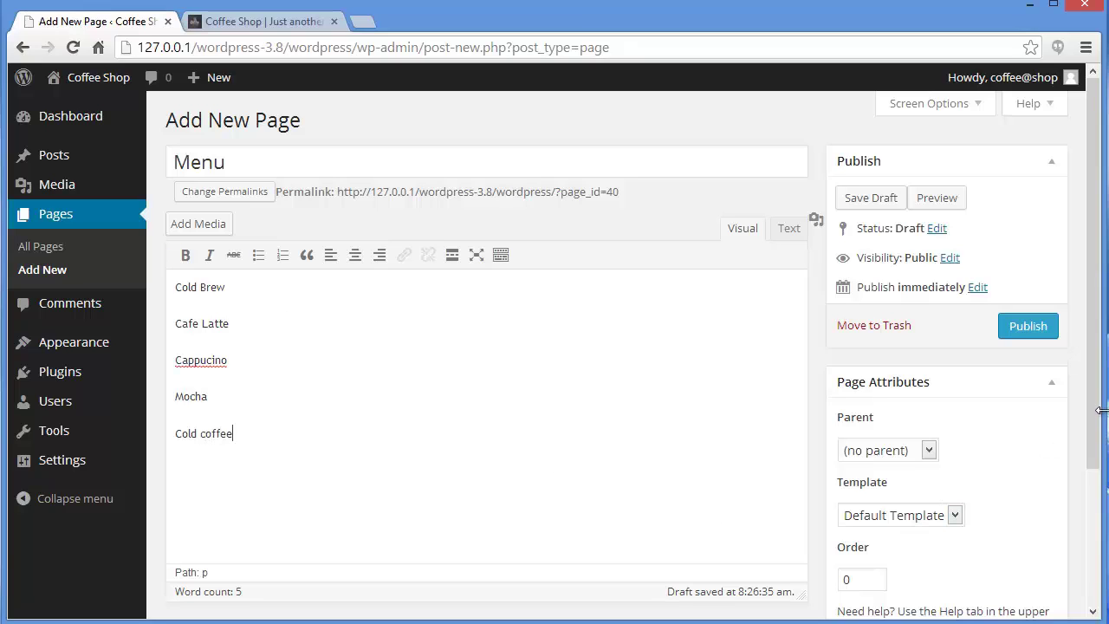
Step: Review the available parent pages for the Menu page and keep it without a parent
{"action": "scroll", "coordinate": [1098, 410], "scroll_direction": "down", "scroll_amount": 2}
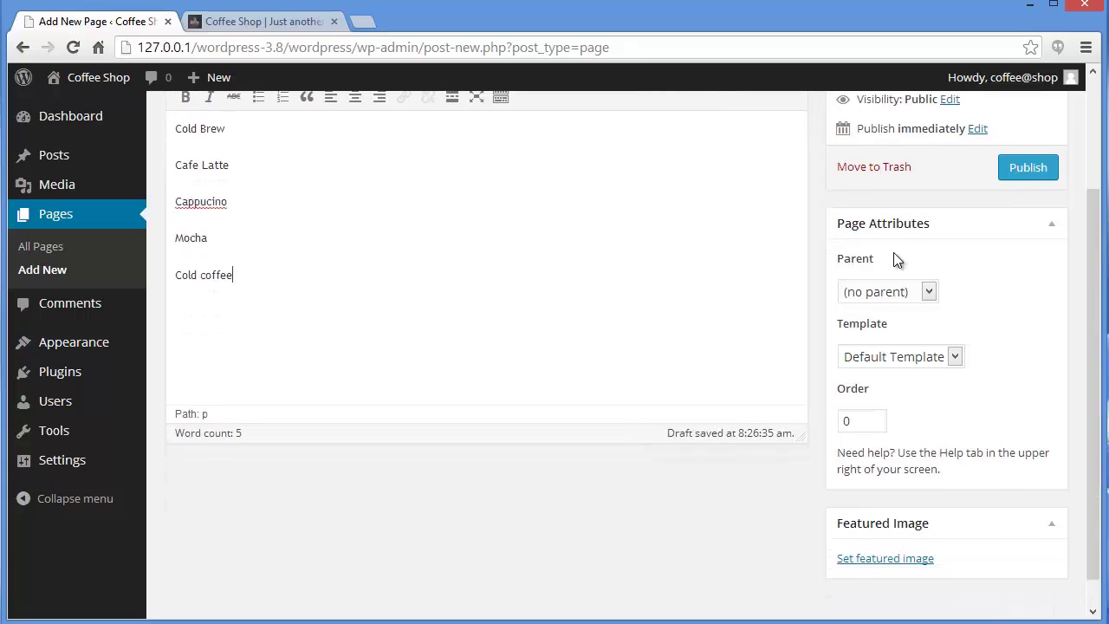
{"action": "left_click", "coordinate": [885, 295]}
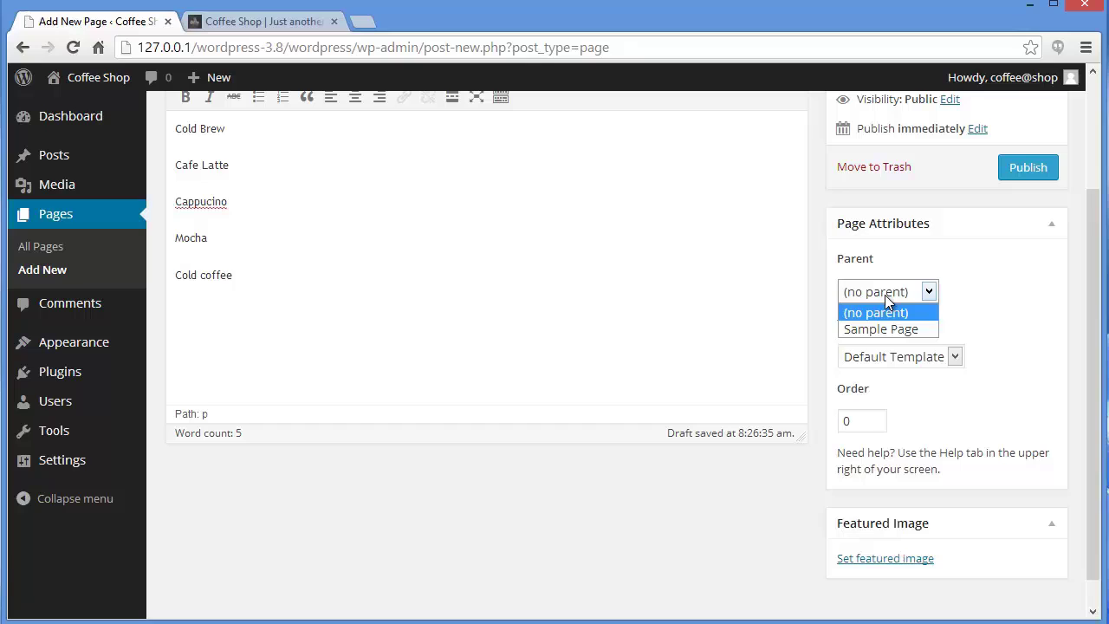
{"action": "left_click", "coordinate": [885, 294]}
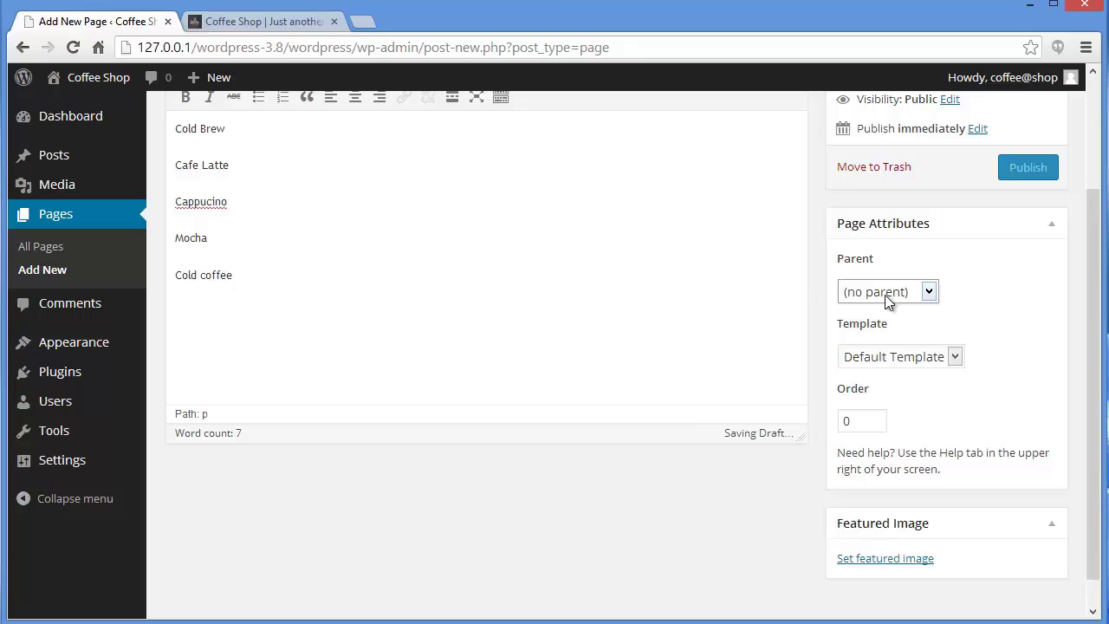
{"action": "left_click", "coordinate": [885, 295]}
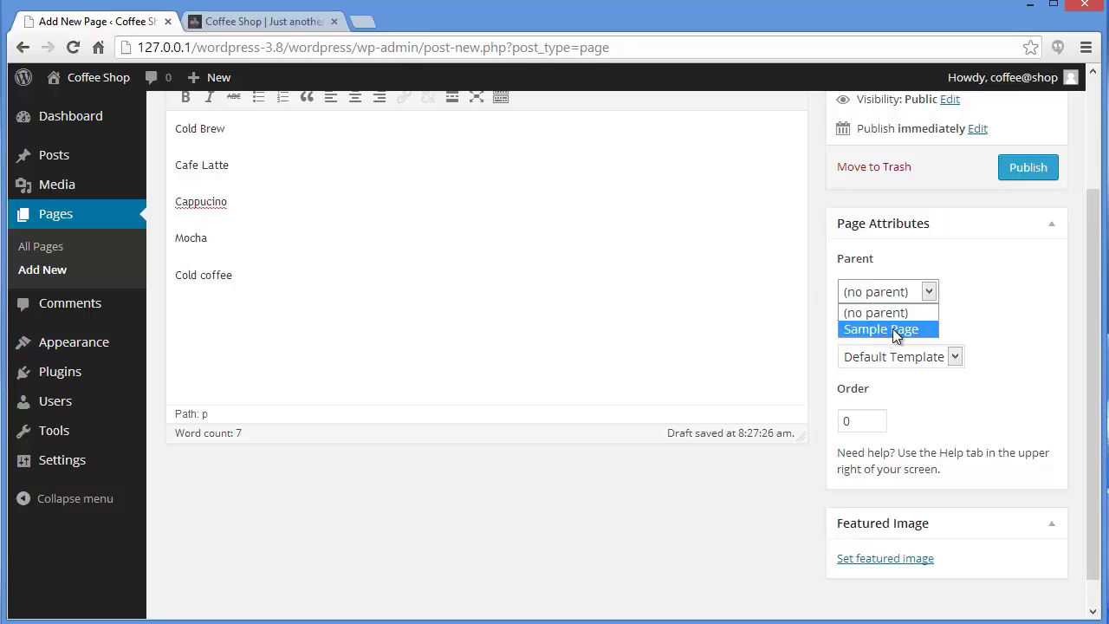
{"action": "left_click", "coordinate": [988, 320]}
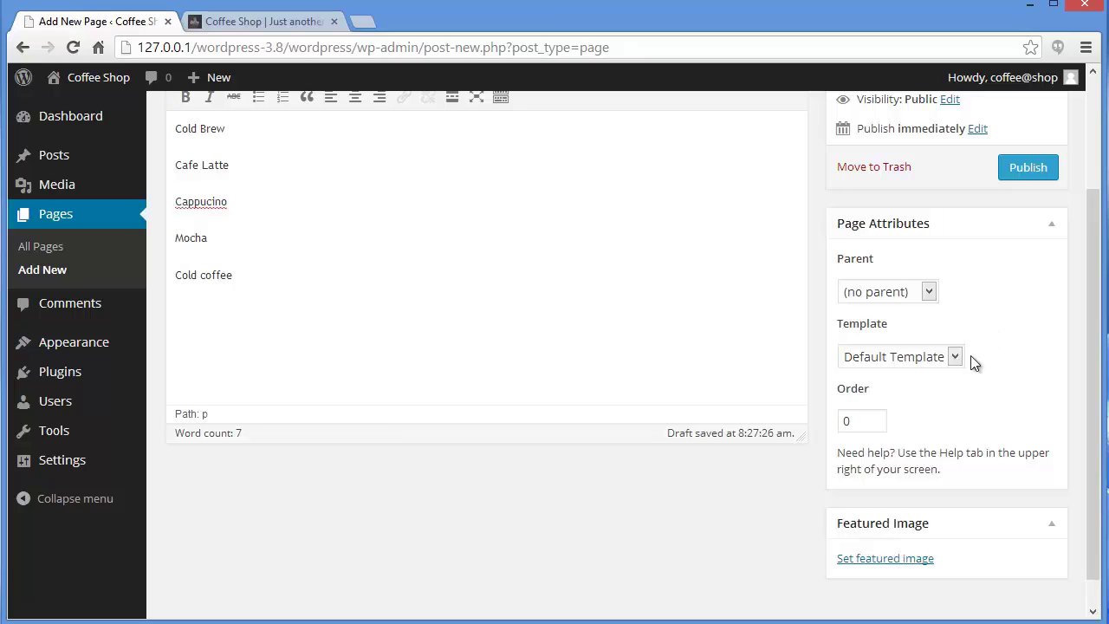
Step: Assign the Fullwidth Page template to the Menu page and publish it
{"action": "left_click", "coordinate": [902, 368]}
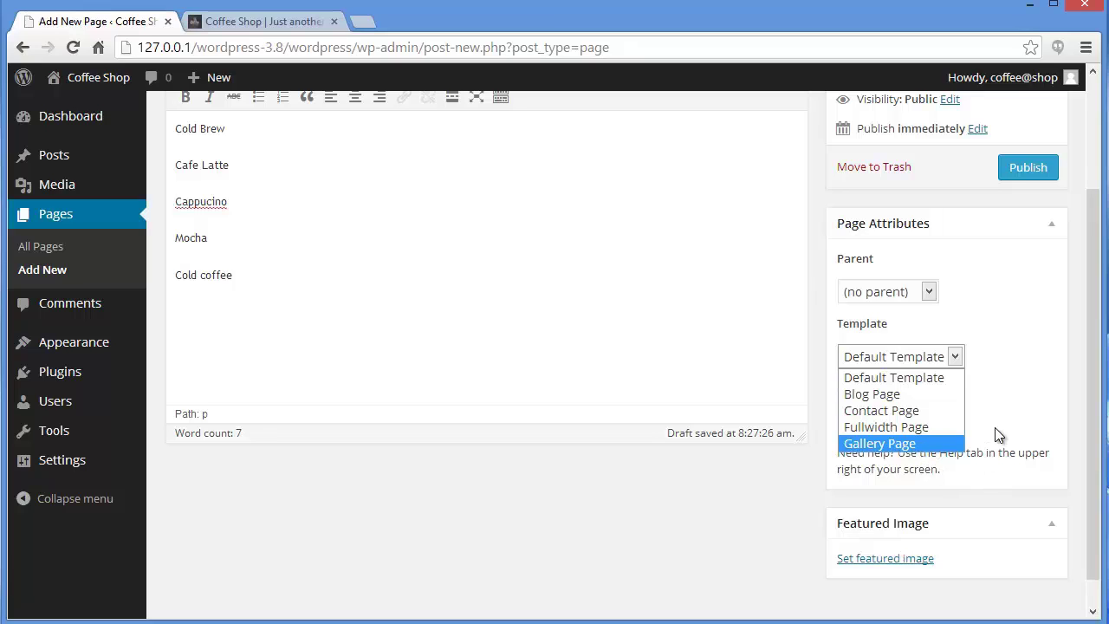
{"action": "left_click", "coordinate": [944, 425]}
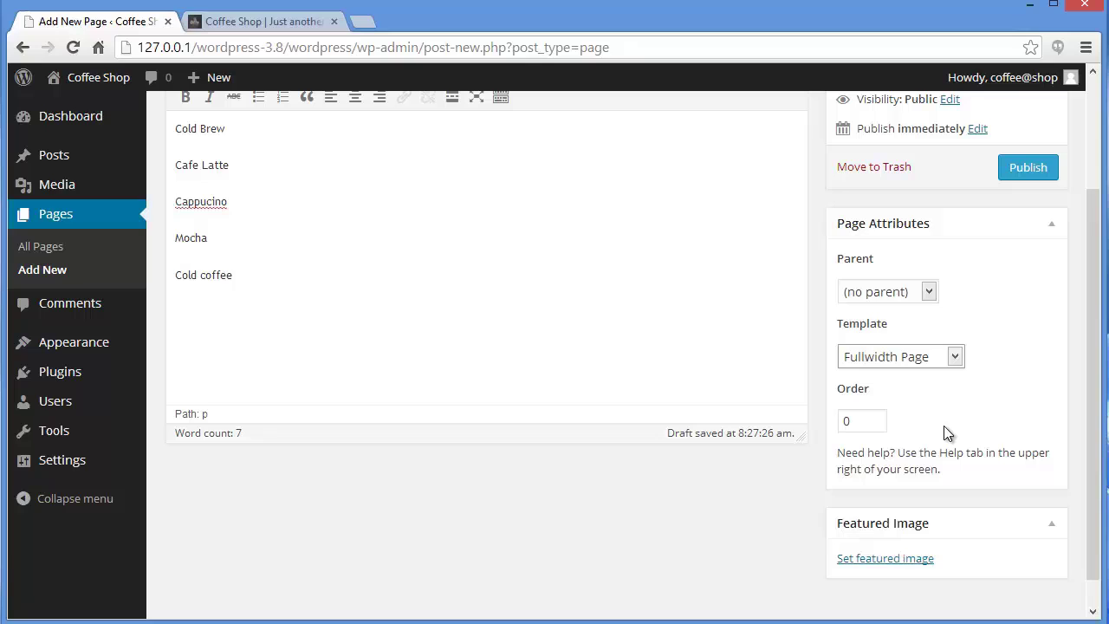
{"action": "left_click", "coordinate": [874, 419]}
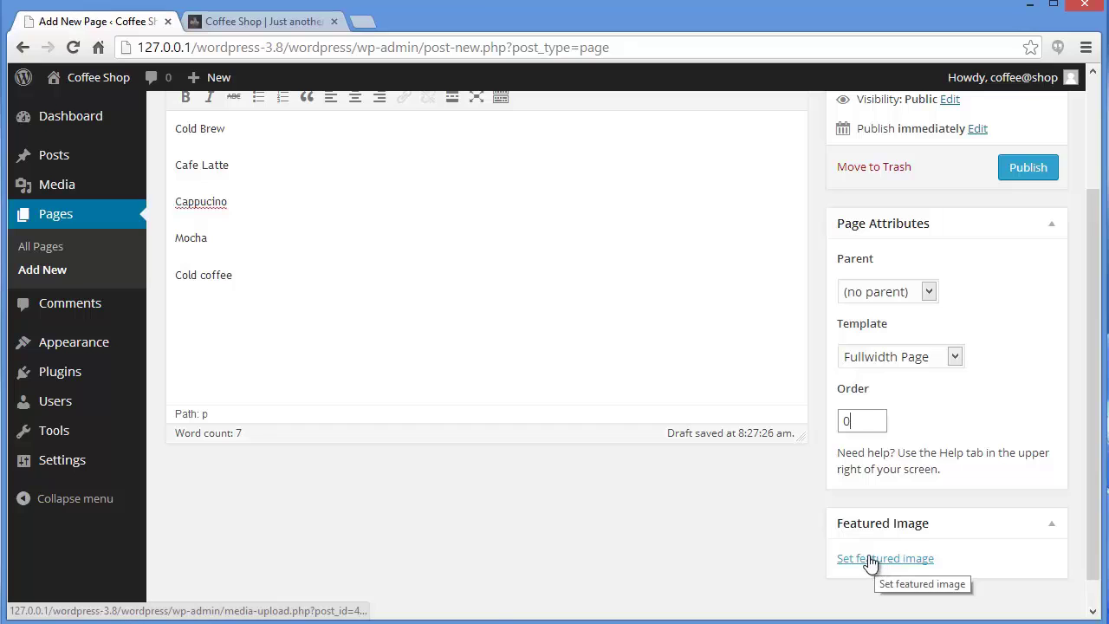
{"action": "scroll", "coordinate": [1099, 258], "scroll_direction": "up", "scroll_amount": 3}
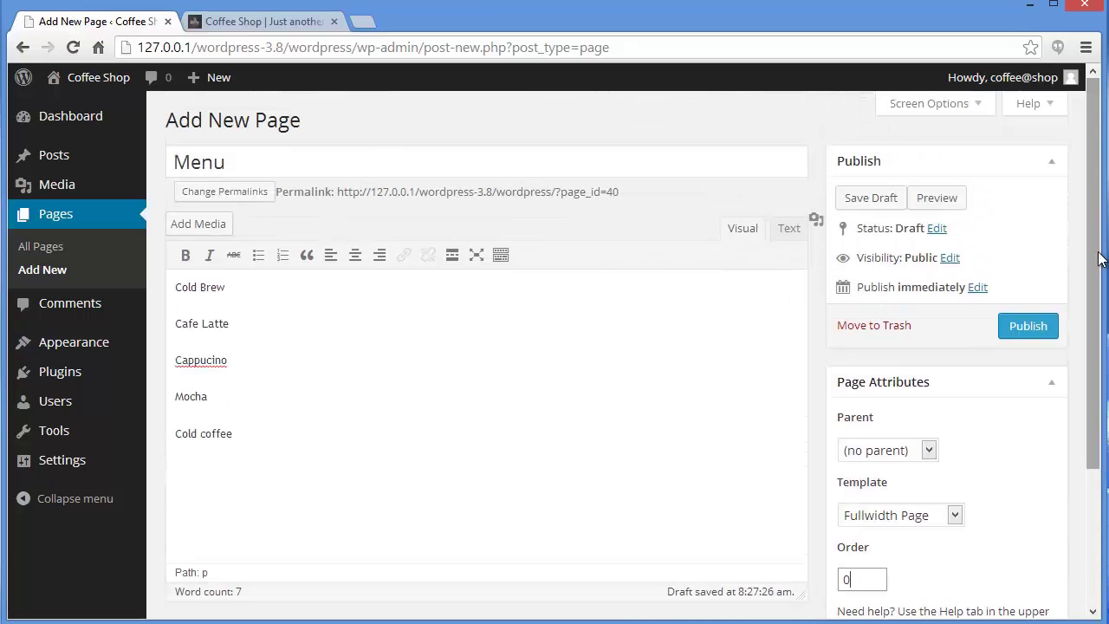
{"action": "left_click", "coordinate": [1025, 323]}
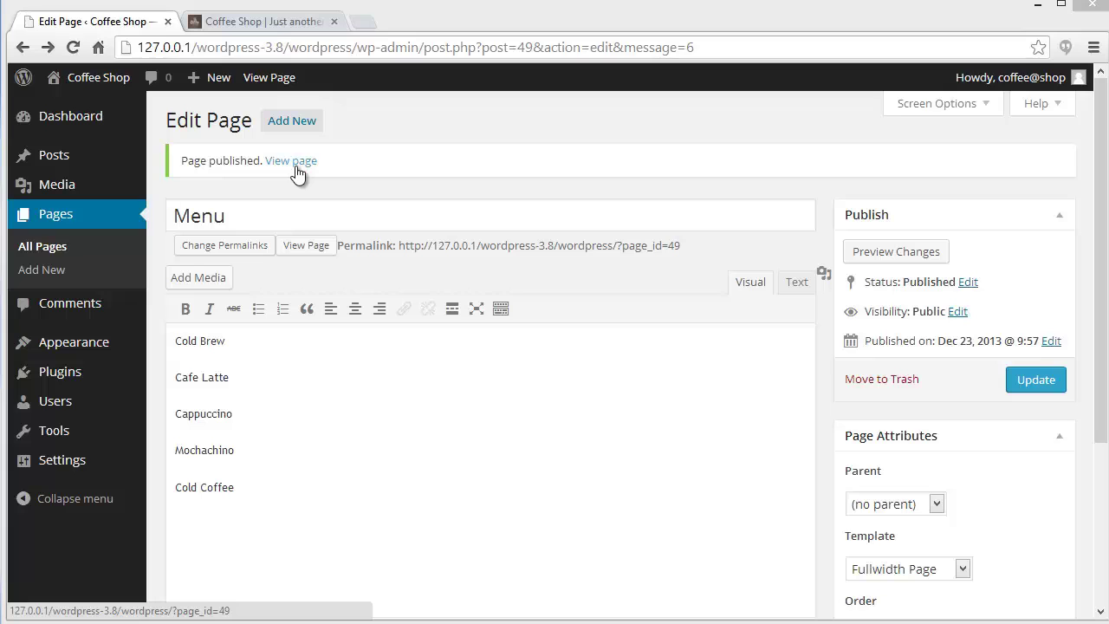
Step: View the published Menu page on the site and check its drink list, navigation entry and full-width layout
{"action": "left_click", "coordinate": [297, 173]}
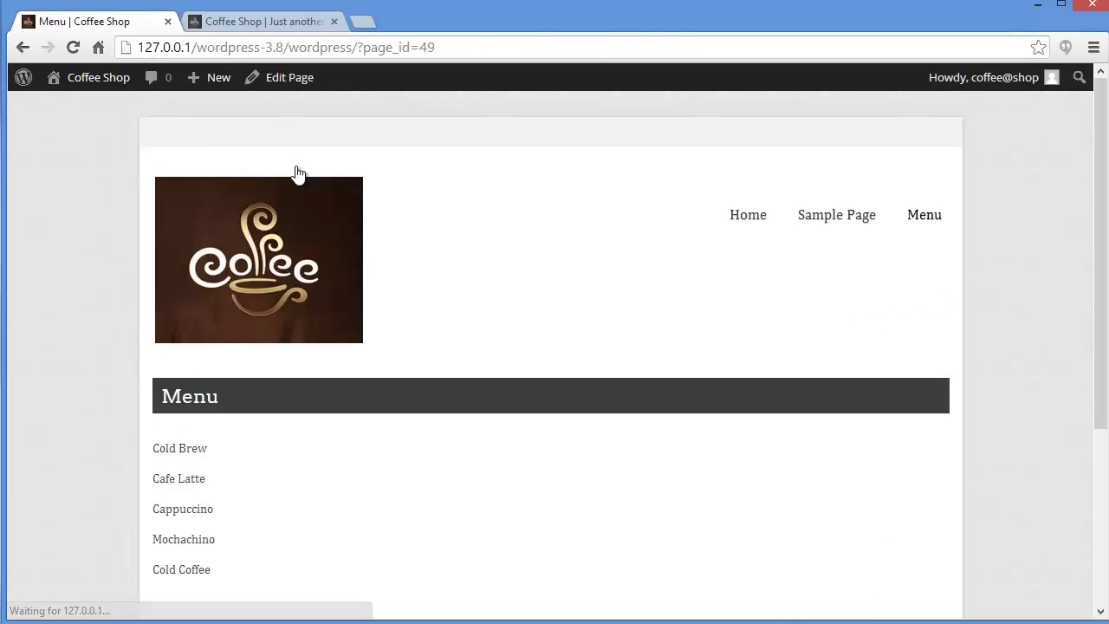
{"action": "scroll", "coordinate": [504, 376], "scroll_direction": "down", "scroll_amount": 1}
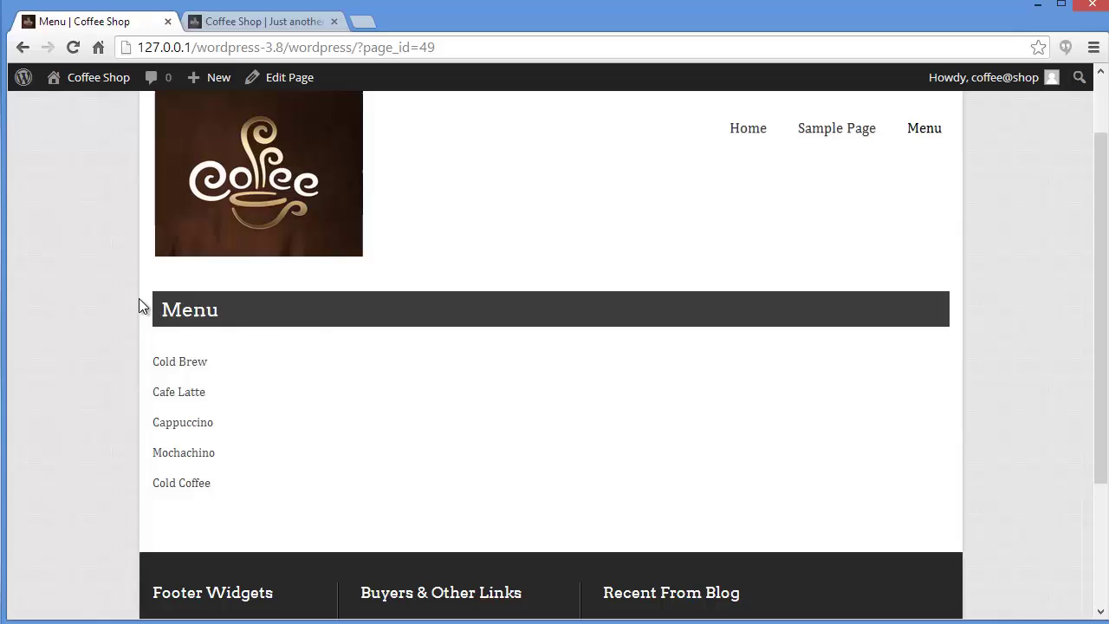
{"action": "scroll", "coordinate": [326, 330], "scroll_direction": "down", "scroll_amount": 1}
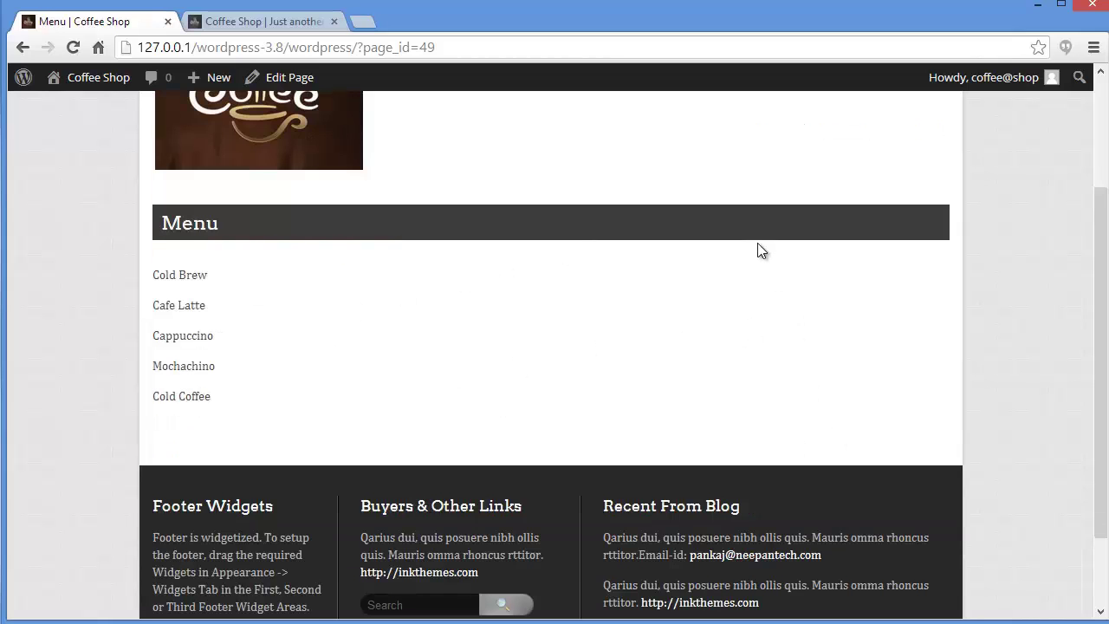
{"action": "scroll", "coordinate": [784, 453], "scroll_direction": "down", "scroll_amount": 1}
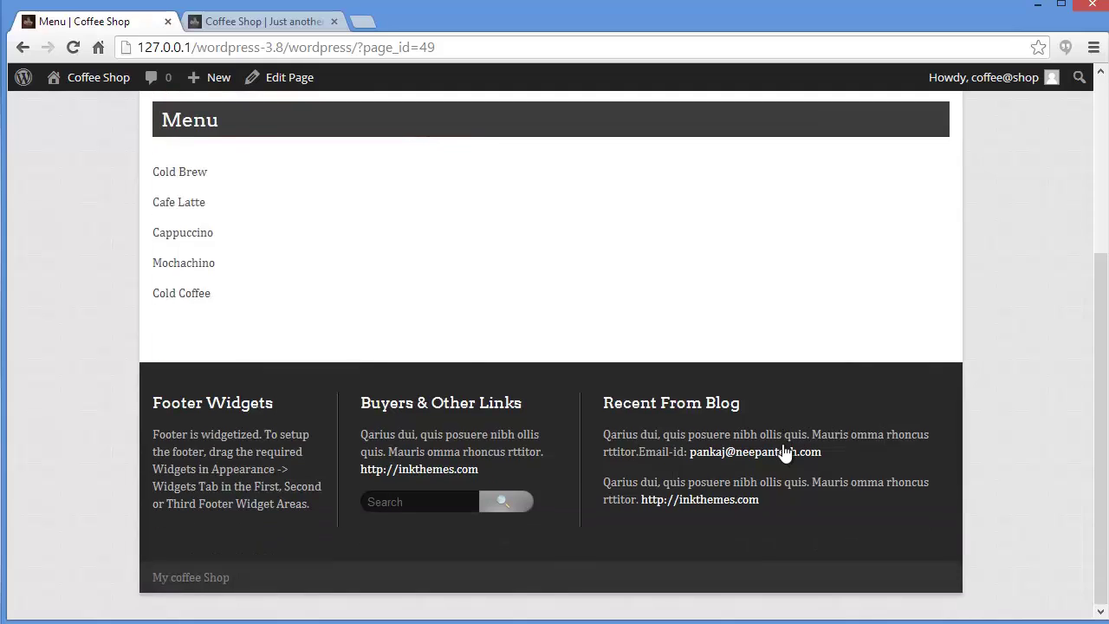
{"action": "scroll", "coordinate": [780, 457], "scroll_direction": "up", "scroll_amount": 2}
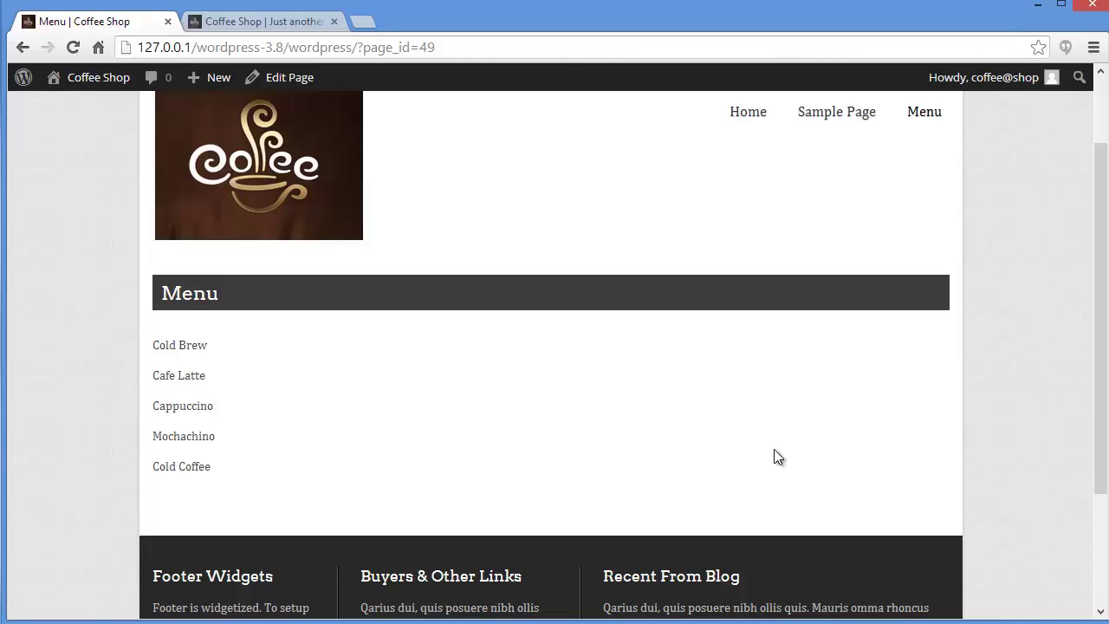
Step: Add another new page titled "Blog Page" and assign it the Blog Page template
{"action": "left_click", "coordinate": [22, 48]}
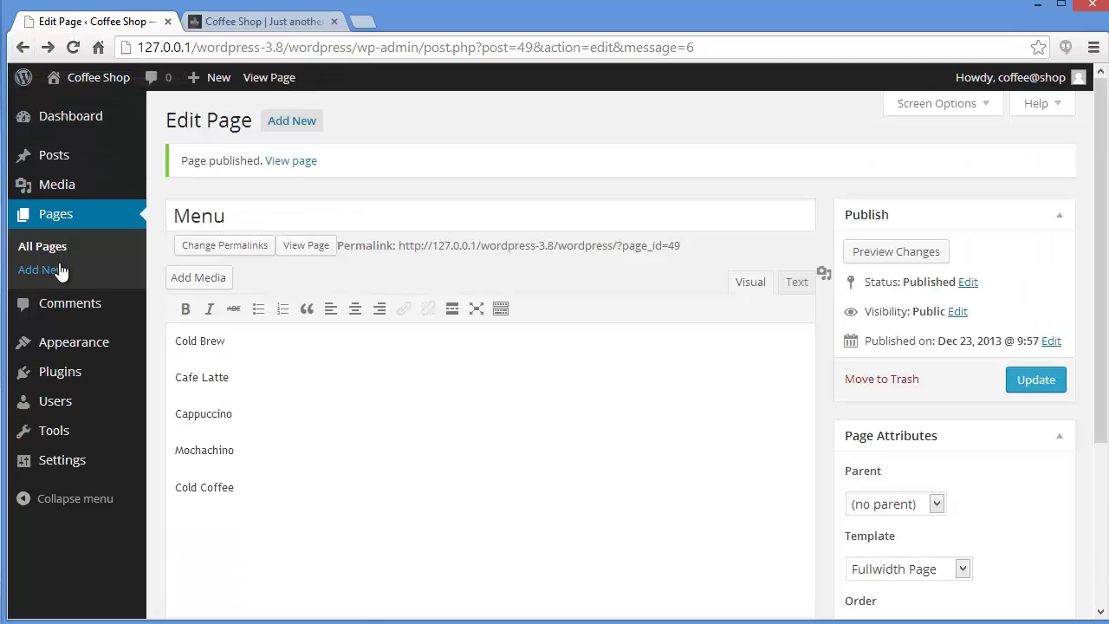
{"action": "left_click", "coordinate": [57, 270]}
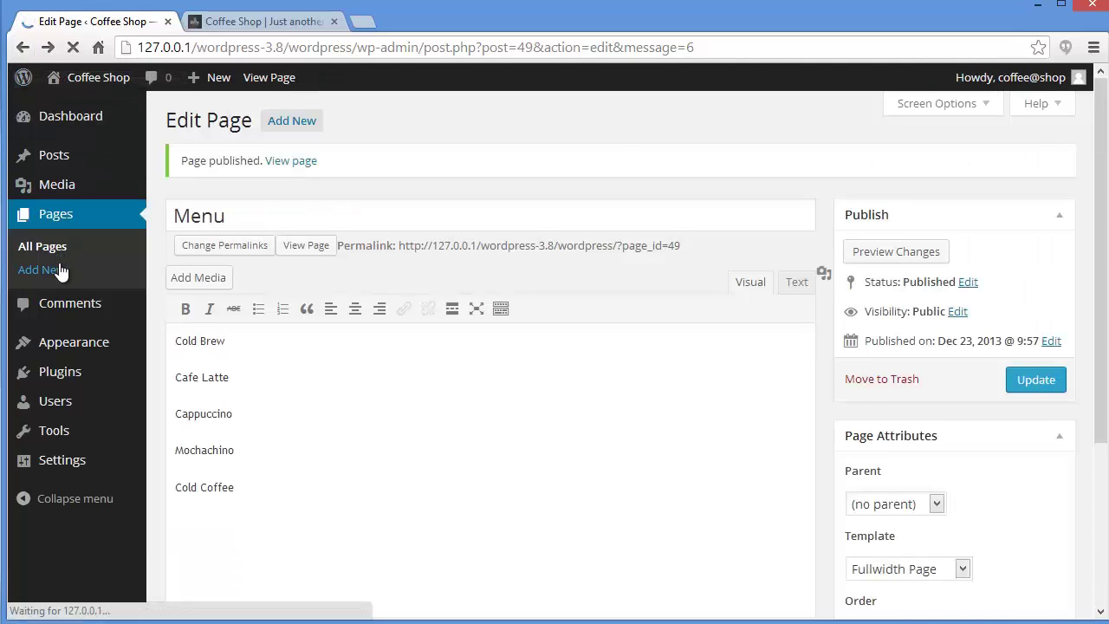
{"action": "type", "text": "Blog Page"}
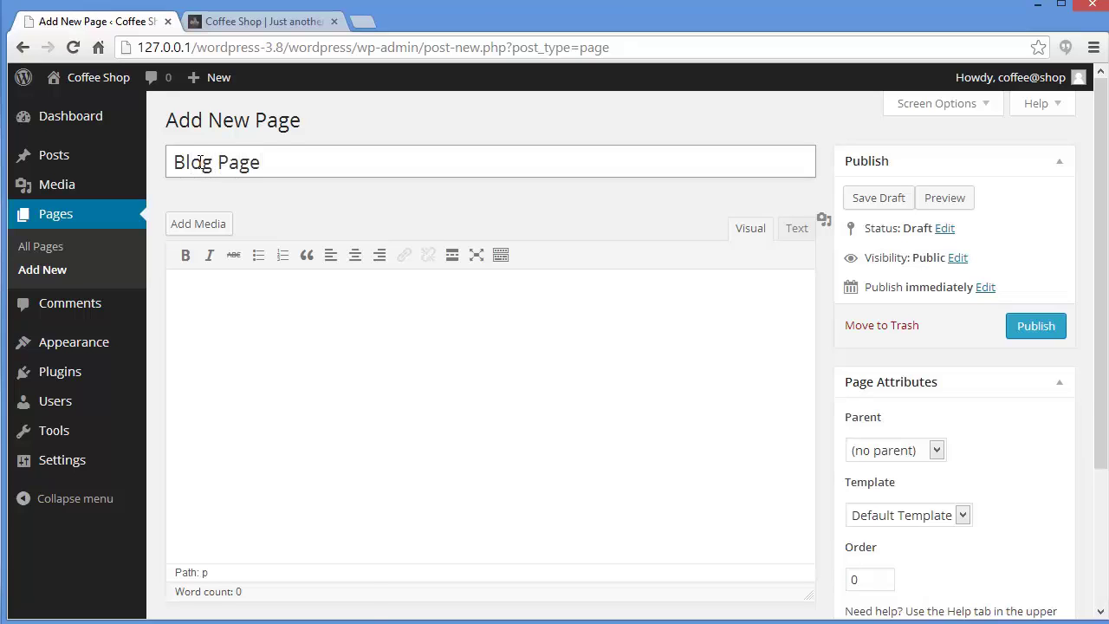
{"action": "scroll", "coordinate": [1106, 287], "scroll_direction": "down", "scroll_amount": 1}
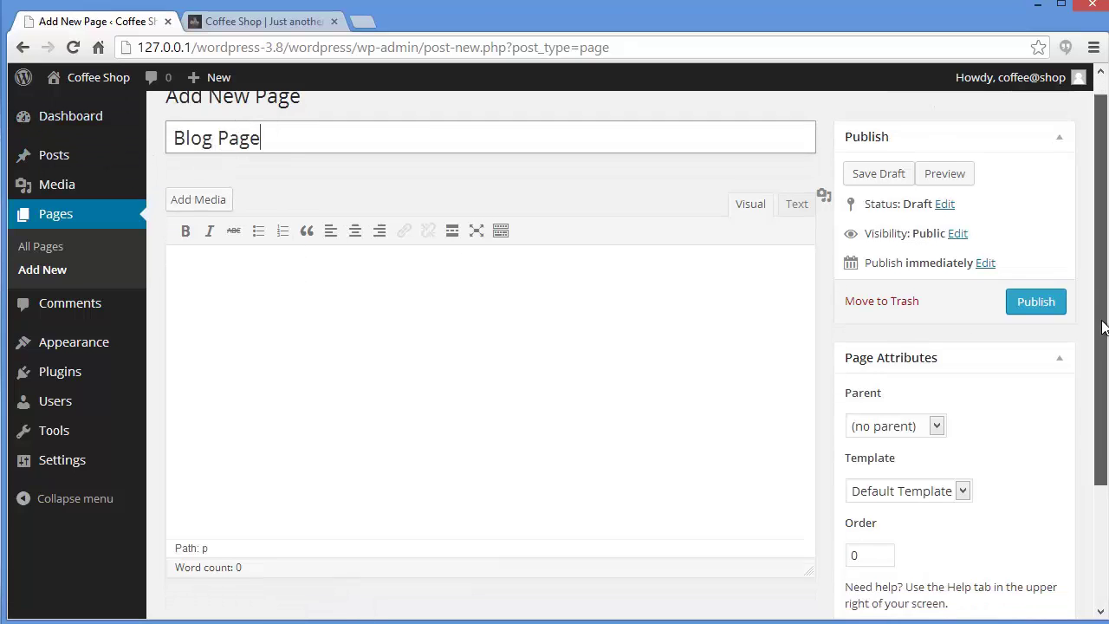
{"action": "left_click", "coordinate": [936, 426]}
{"action": "left_click", "coordinate": [930, 468]}
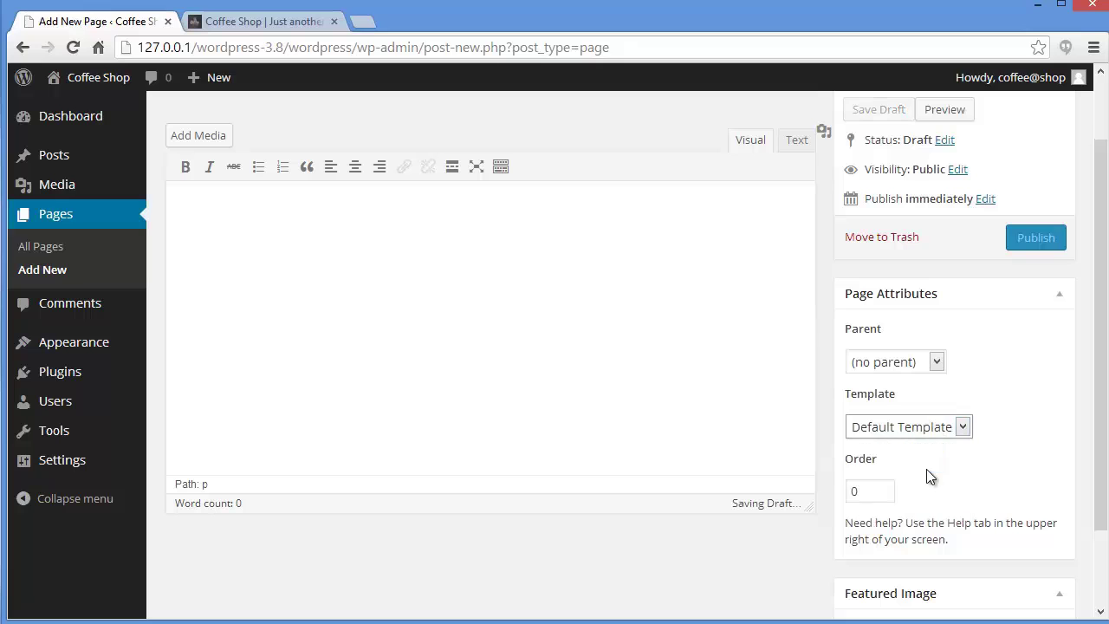
Step: Publish the new blog page and open it on the site
{"action": "left_click_drag", "start_coordinate": [1101, 451], "coordinate": [1106, 360]}
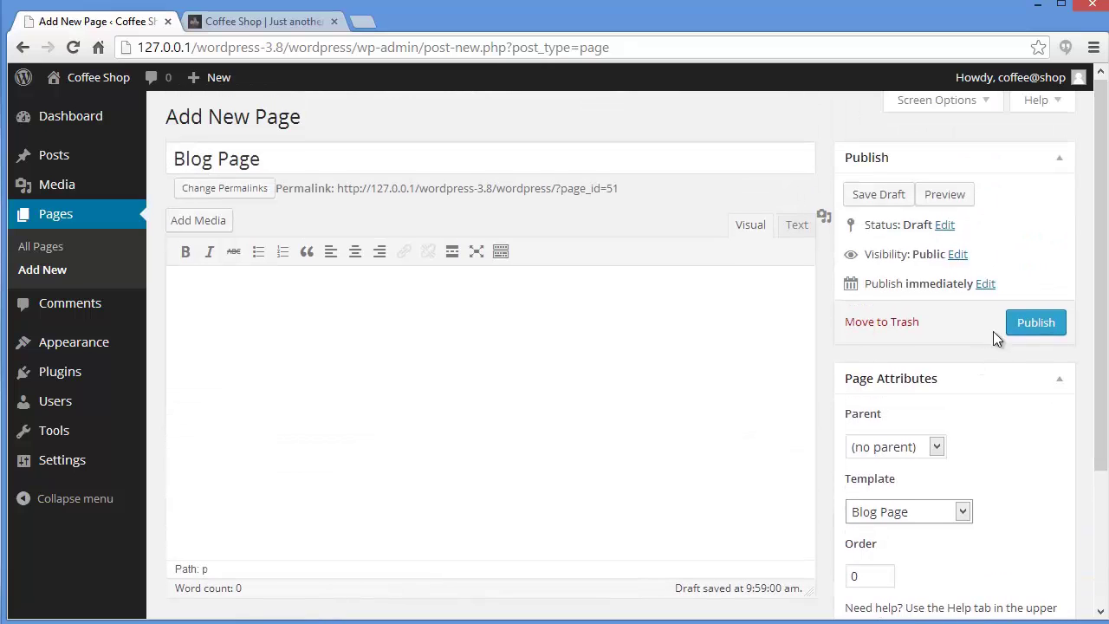
{"action": "left_click", "coordinate": [1034, 326]}
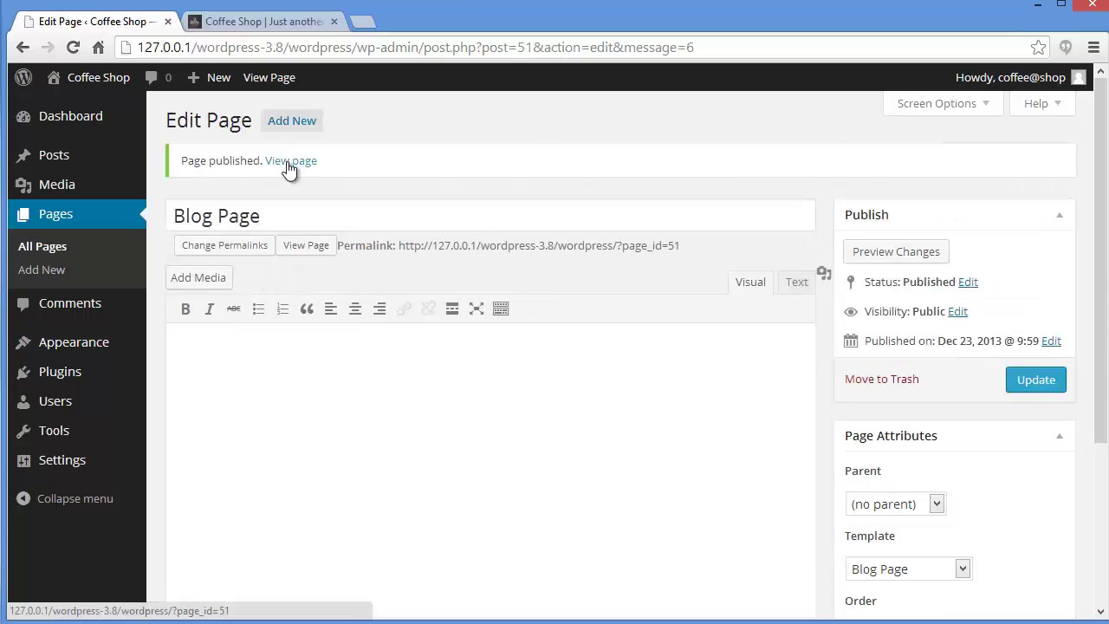
{"action": "left_click", "coordinate": [288, 165]}
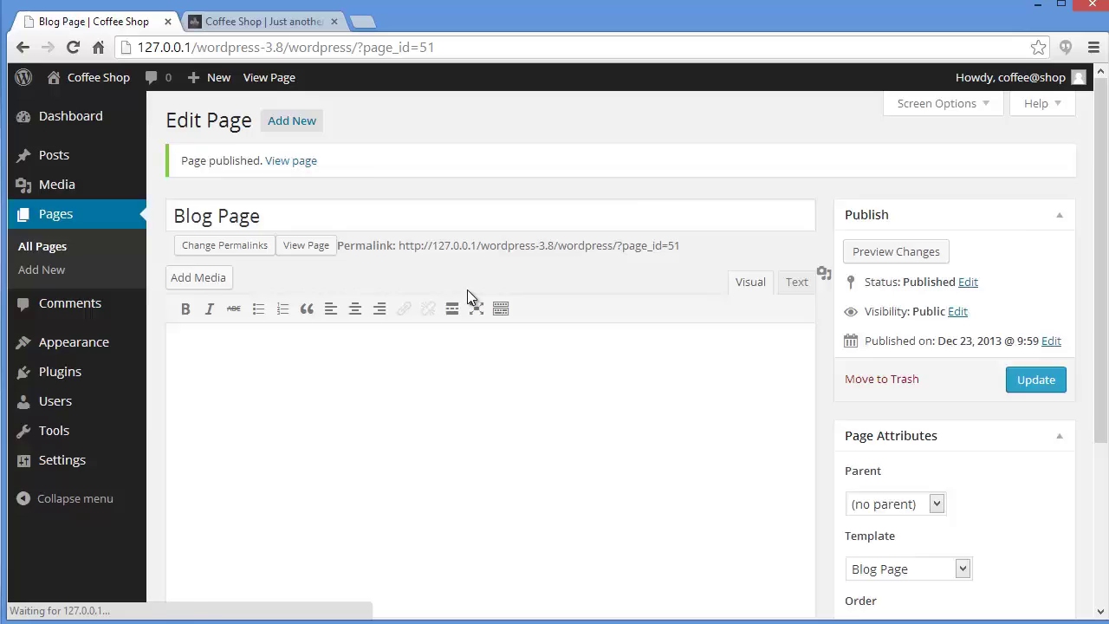
Step: Look through the published blog page, examining its navigation entry, post listing with thumbnails and metadata, and sidebar widgets
{"action": "scroll", "coordinate": [468, 297], "scroll_direction": "down", "scroll_amount": 5}
{"action": "scroll", "coordinate": [468, 298], "scroll_direction": "up", "scroll_amount": 5}
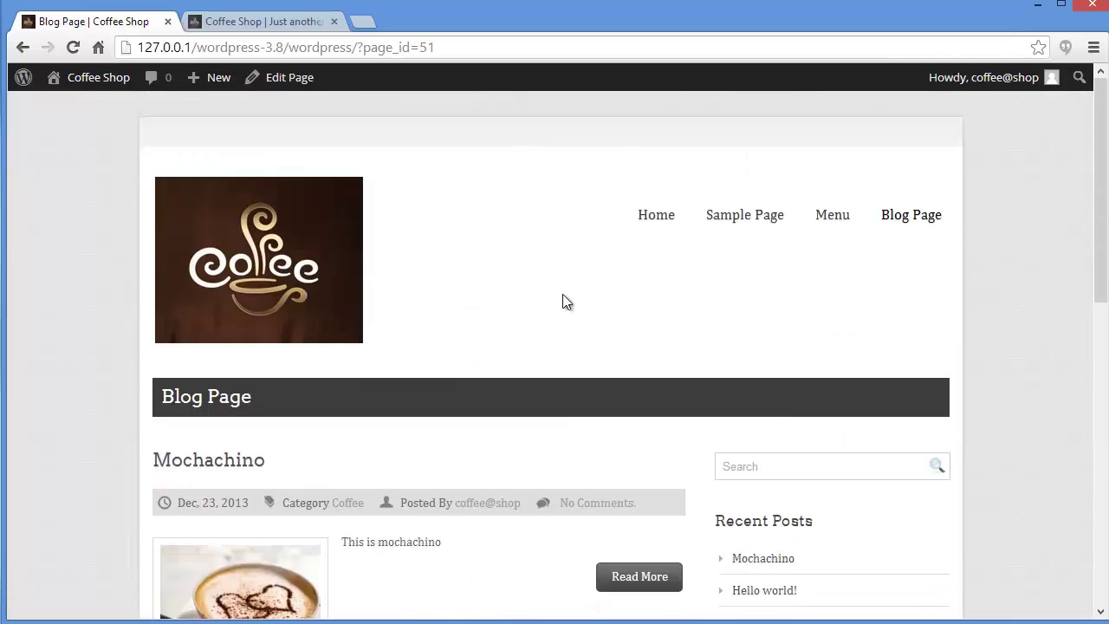
{"action": "scroll", "coordinate": [668, 302], "scroll_direction": "down", "scroll_amount": 1}
{"action": "scroll", "coordinate": [667, 302], "scroll_direction": "down", "scroll_amount": 2}
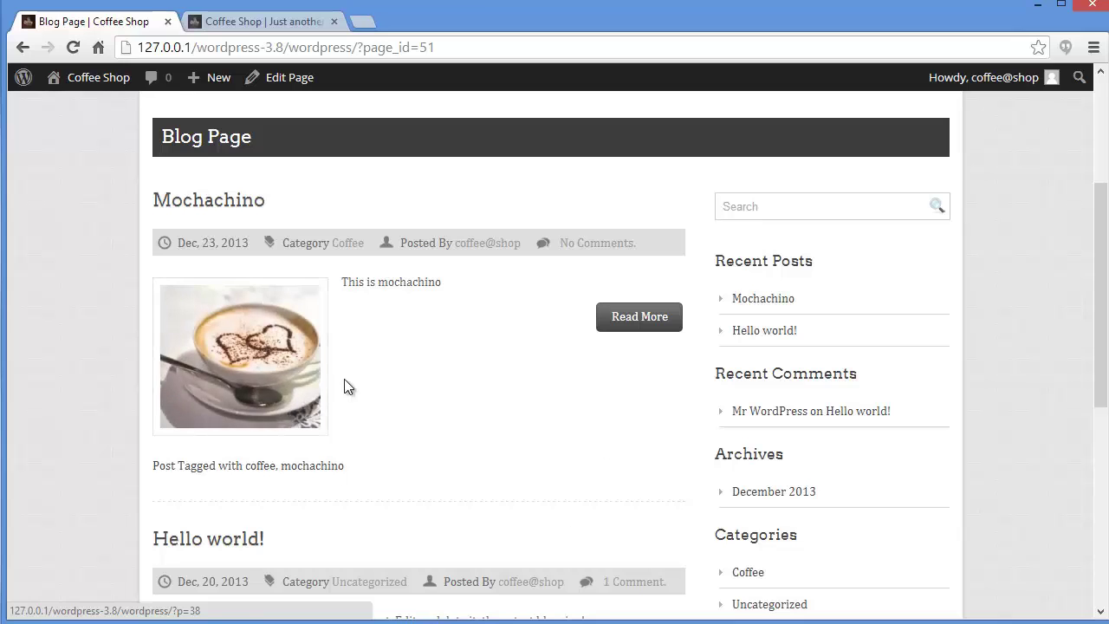
{"action": "scroll", "coordinate": [379, 417], "scroll_direction": "down", "scroll_amount": 3}
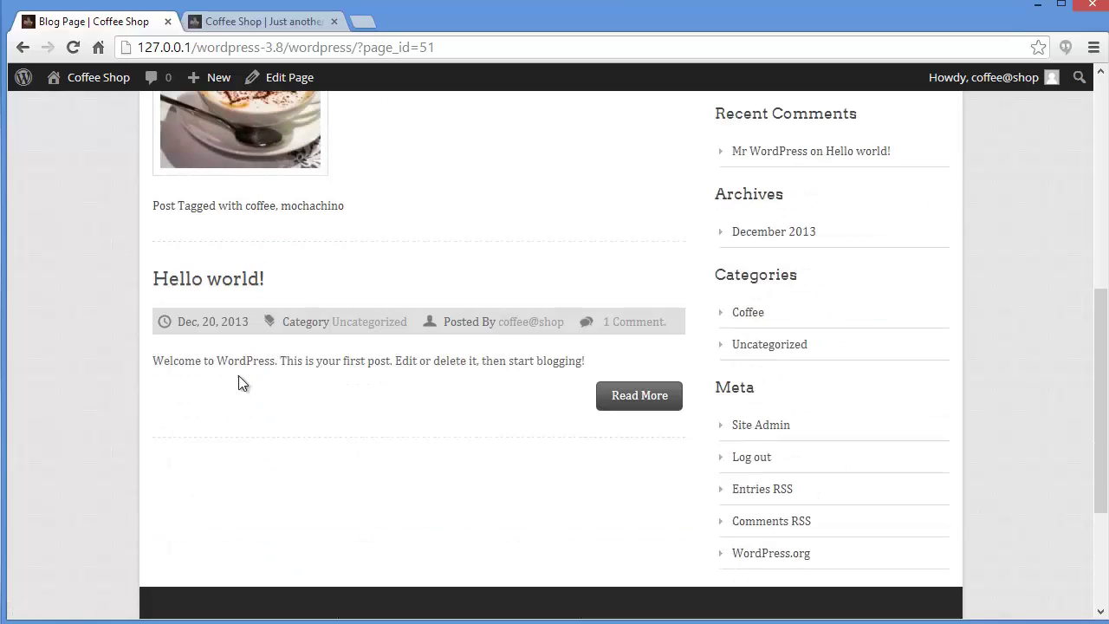
{"action": "scroll", "coordinate": [422, 410], "scroll_direction": "up", "scroll_amount": 4}
{"action": "scroll", "coordinate": [492, 505], "scroll_direction": "up", "scroll_amount": 2}
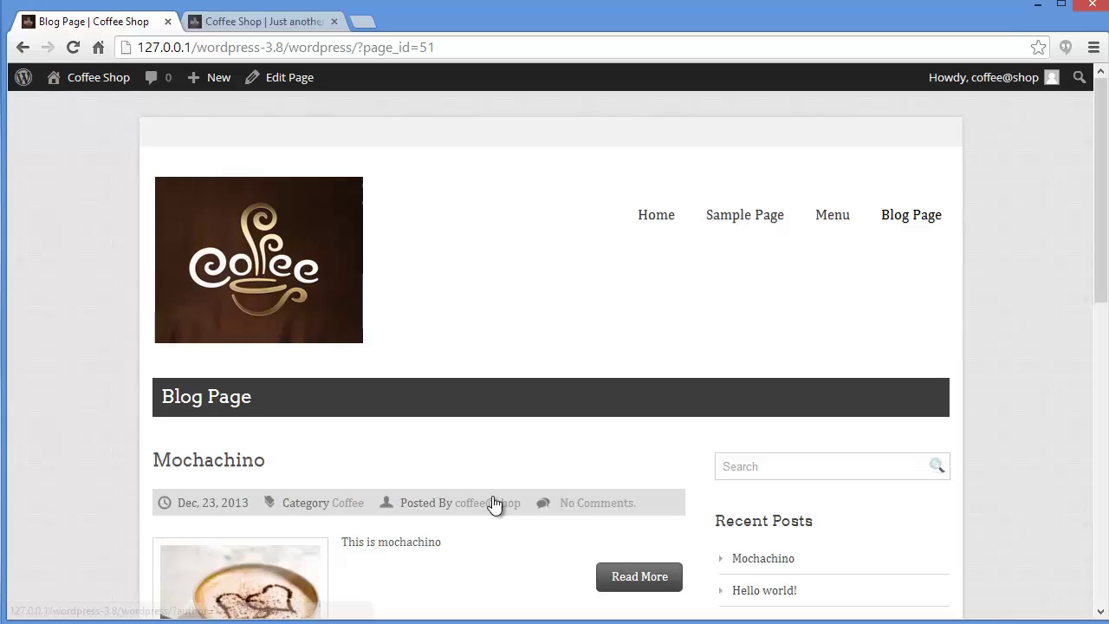
{"action": "scroll", "coordinate": [736, 451], "scroll_direction": "down", "scroll_amount": 2}
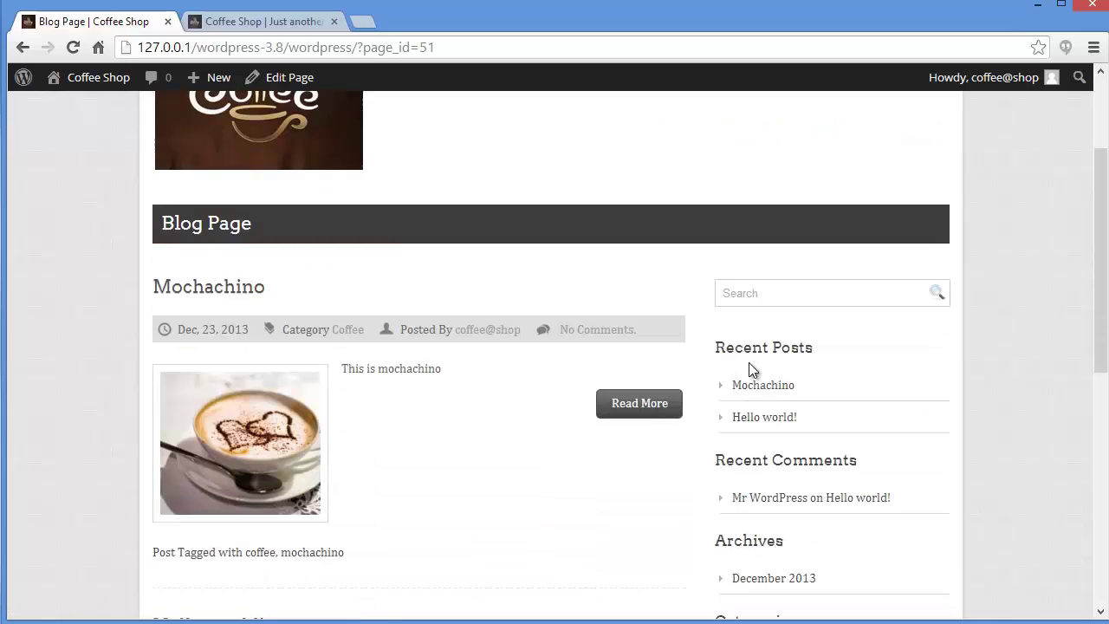
{"action": "scroll", "coordinate": [840, 479], "scroll_direction": "down", "scroll_amount": 2}
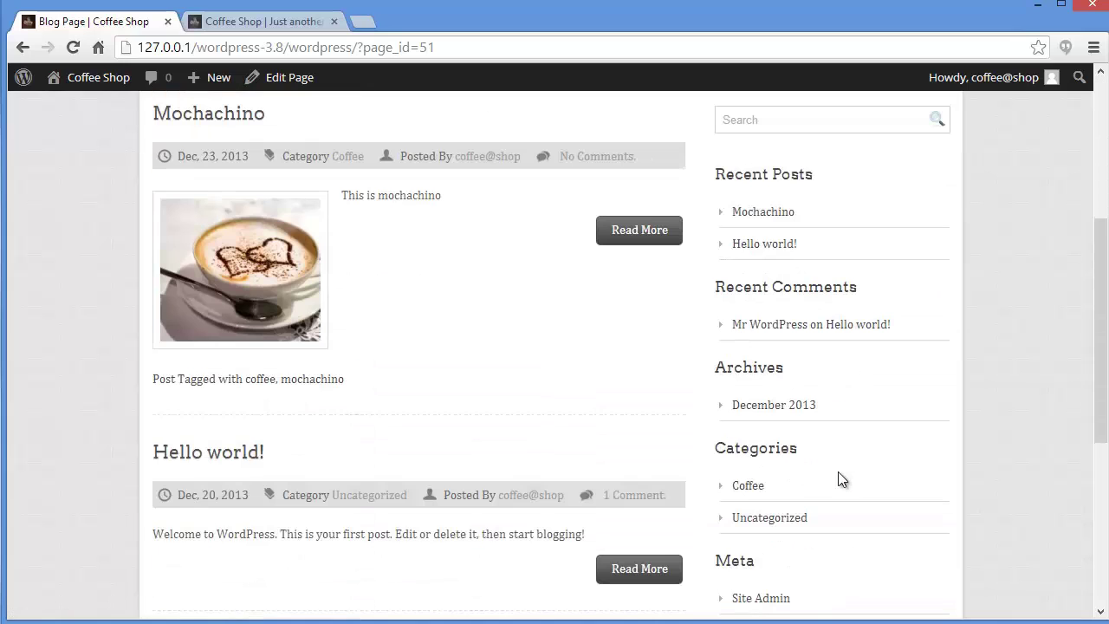
{"action": "scroll", "coordinate": [838, 471], "scroll_direction": "down", "scroll_amount": 1}
{"action": "scroll", "coordinate": [838, 471], "scroll_direction": "up", "scroll_amount": 4}
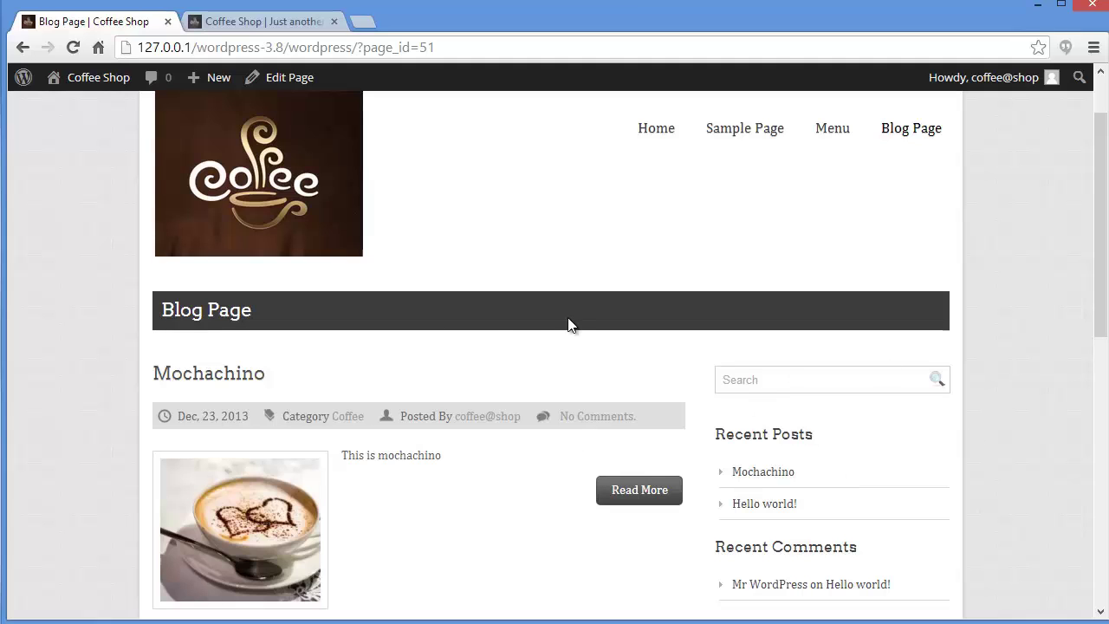
{"action": "scroll", "coordinate": [766, 365], "scroll_direction": "down", "scroll_amount": 1}
{"action": "scroll", "coordinate": [767, 368], "scroll_direction": "down", "scroll_amount": 1}
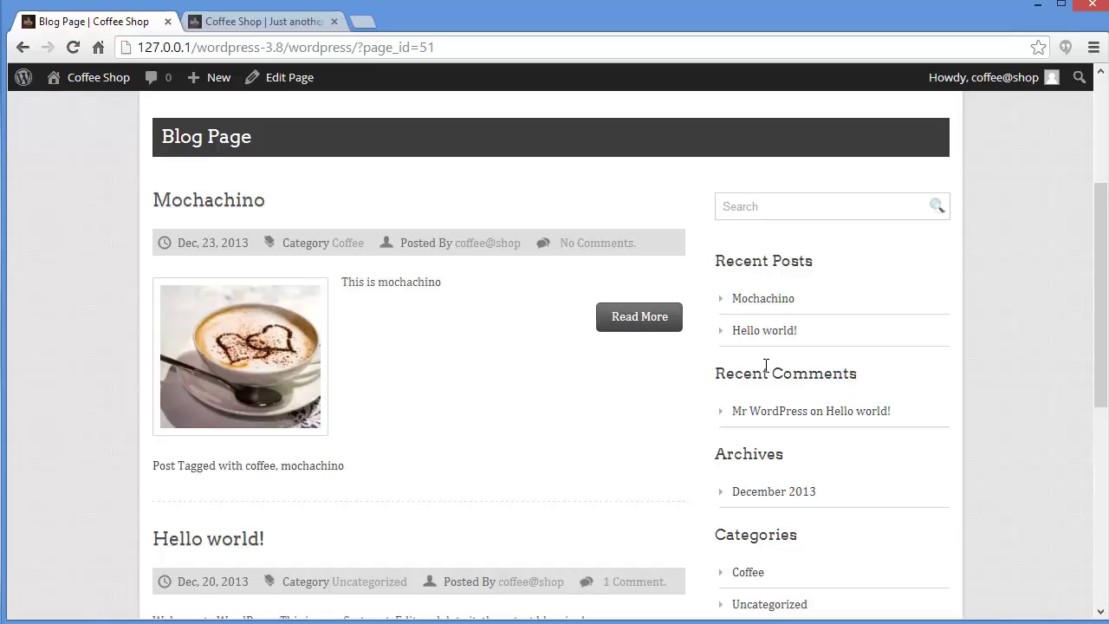
Step: Return to the site's admin dashboard and start another new page titled "Gallery"
{"action": "mouse_move", "coordinate": [100, 82]}
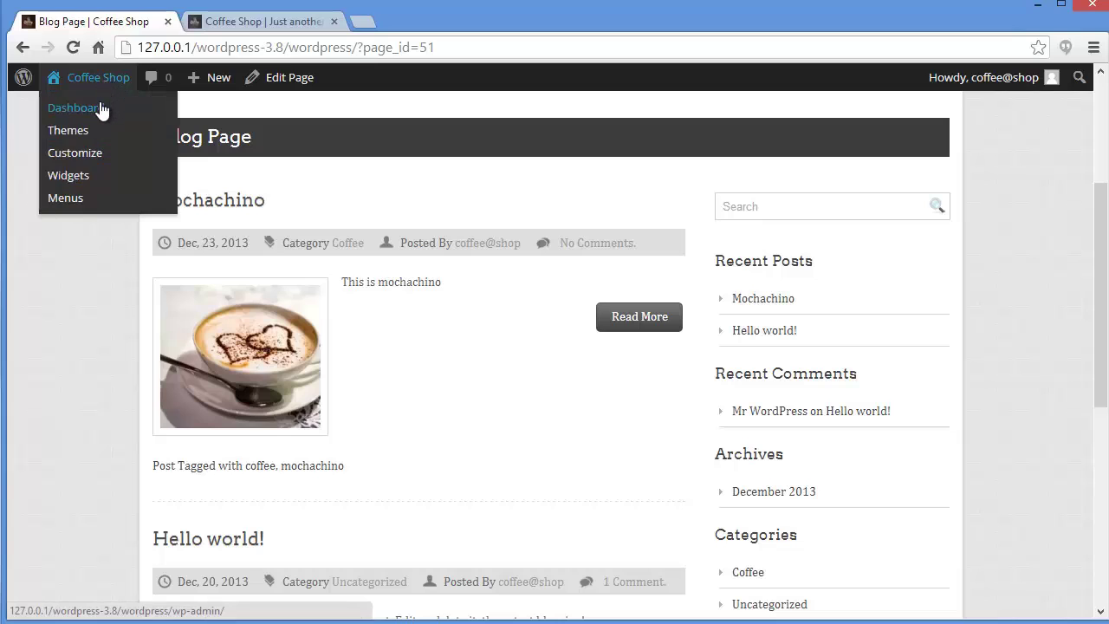
{"action": "left_click", "coordinate": [73, 107]}
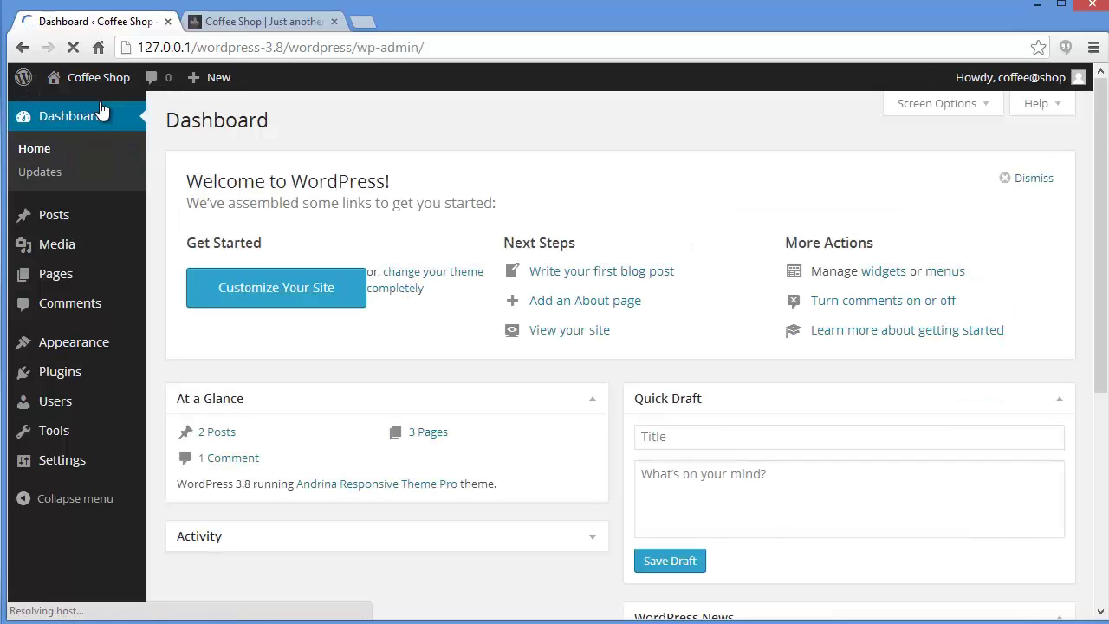
{"action": "left_click", "coordinate": [77, 281]}
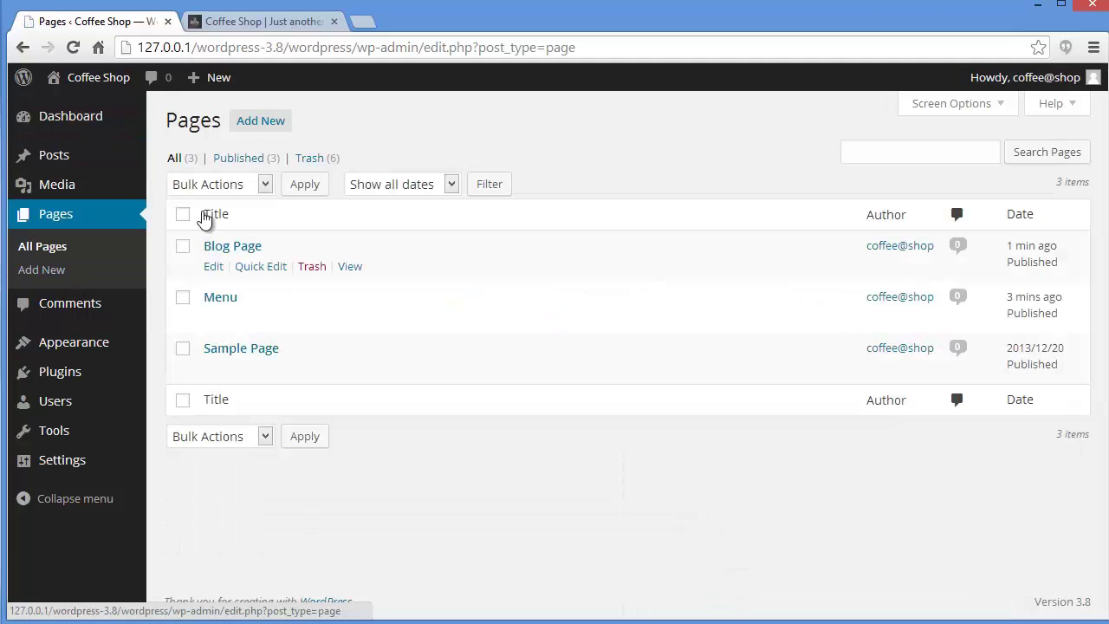
{"action": "left_click", "coordinate": [72, 274]}
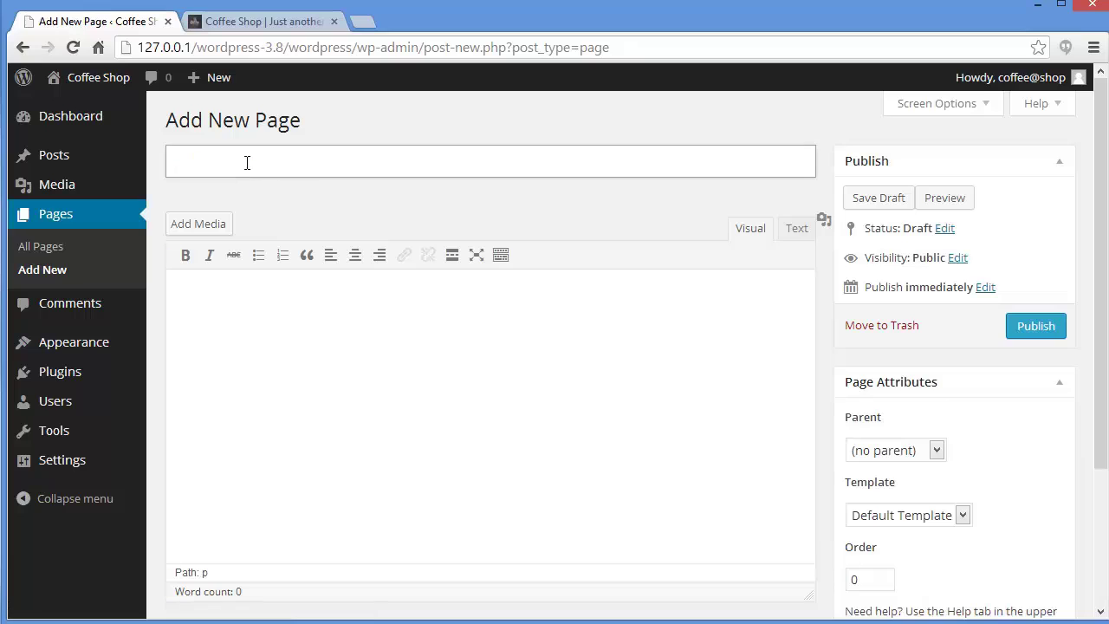
{"action": "type", "text": "Gallery"}
Step: Upload the espresso image from the Images folder and insert it into the Gallery page
{"action": "left_click", "coordinate": [216, 225]}
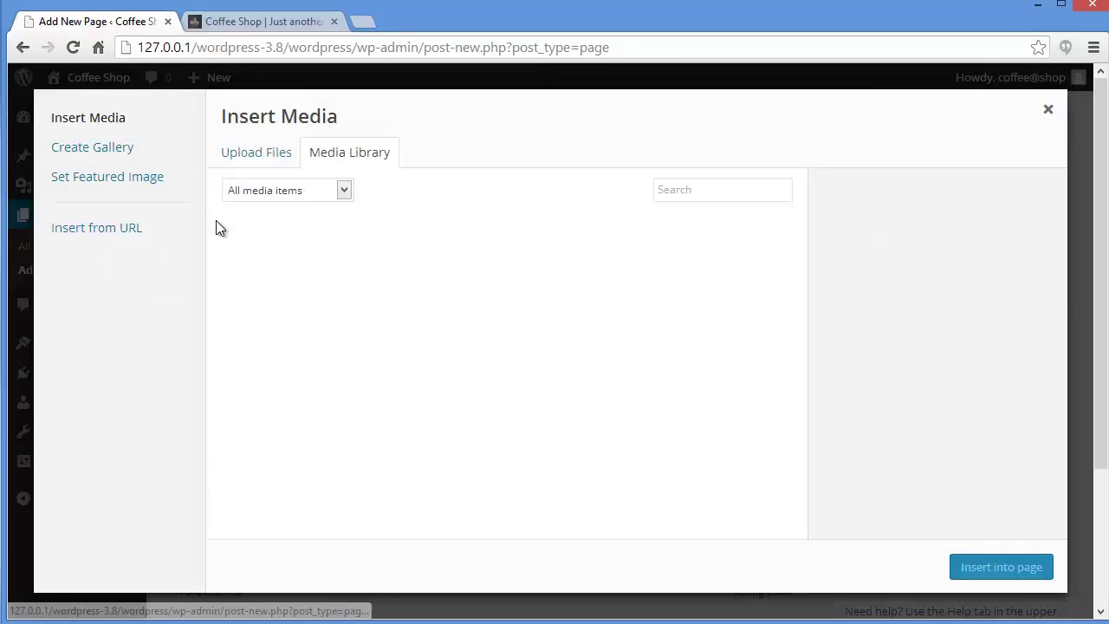
{"action": "left_click", "coordinate": [243, 164]}
{"action": "left_click", "coordinate": [276, 398]}
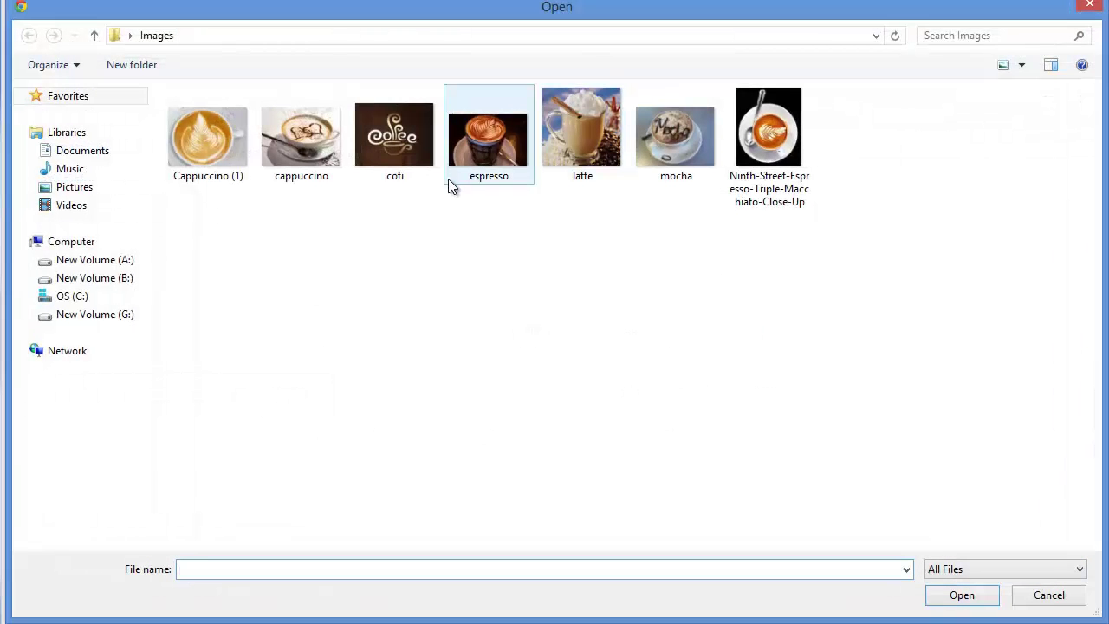
{"action": "left_click", "coordinate": [472, 152]}
{"action": "left_click", "coordinate": [962, 595]}
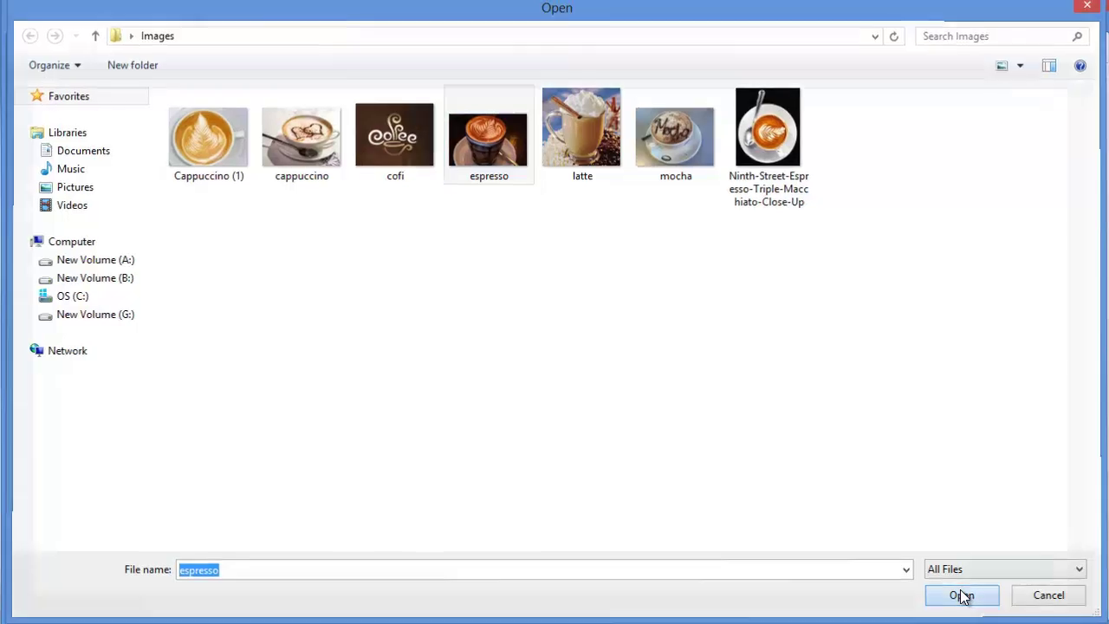
{"action": "scroll", "coordinate": [988, 442], "scroll_direction": "down", "scroll_amount": 2}
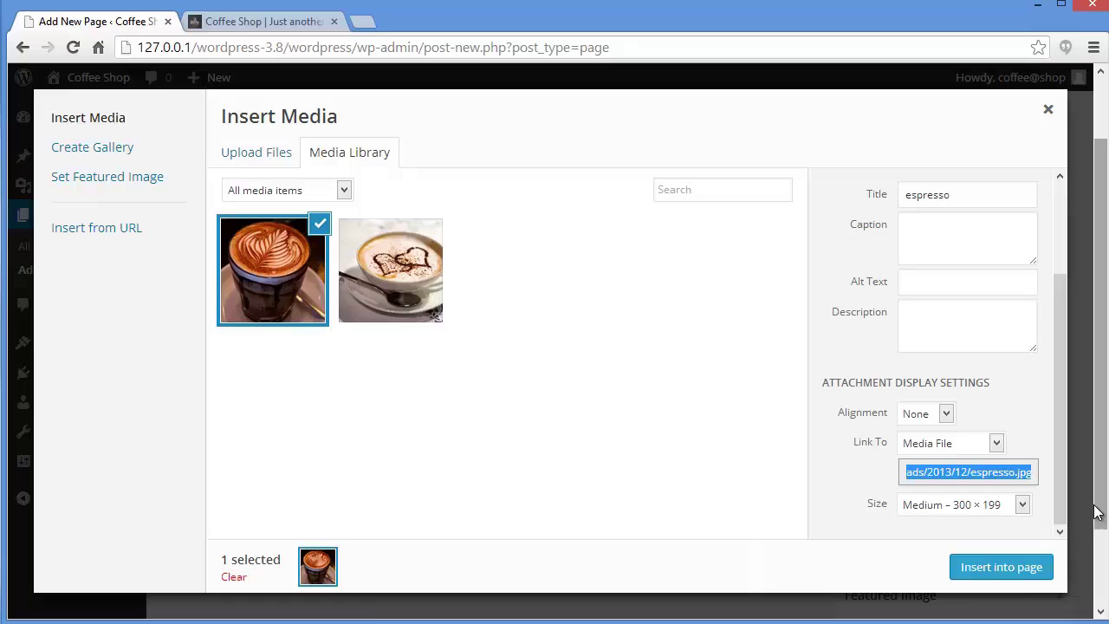
{"action": "left_click", "coordinate": [1007, 567]}
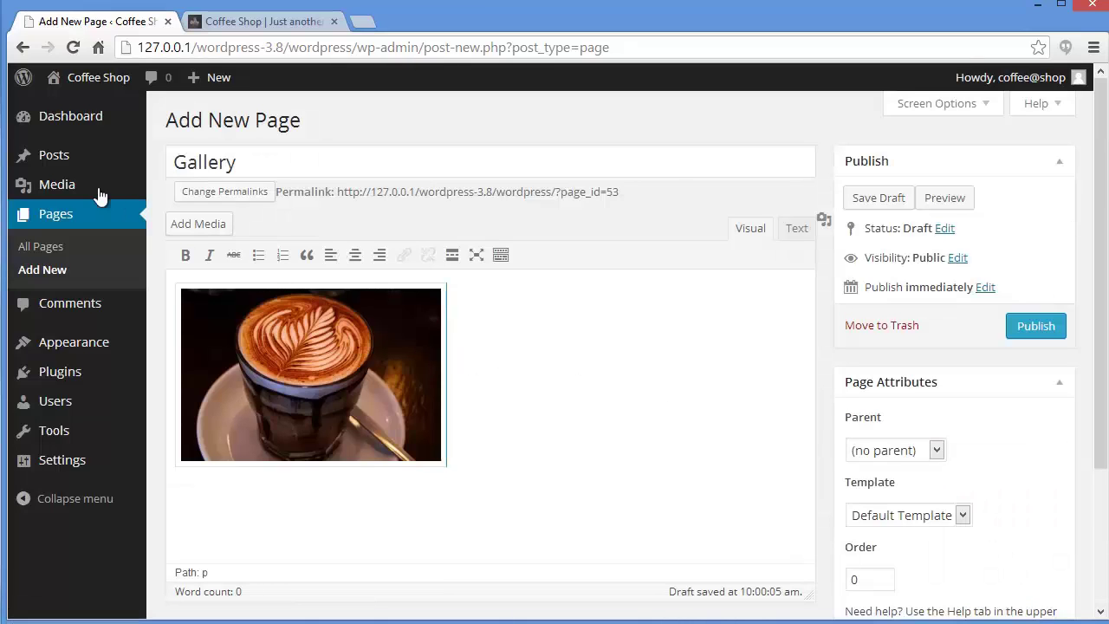
Step: Upload the latte image and insert it into the Gallery page content
{"action": "left_click", "coordinate": [186, 227]}
{"action": "left_click", "coordinate": [245, 162]}
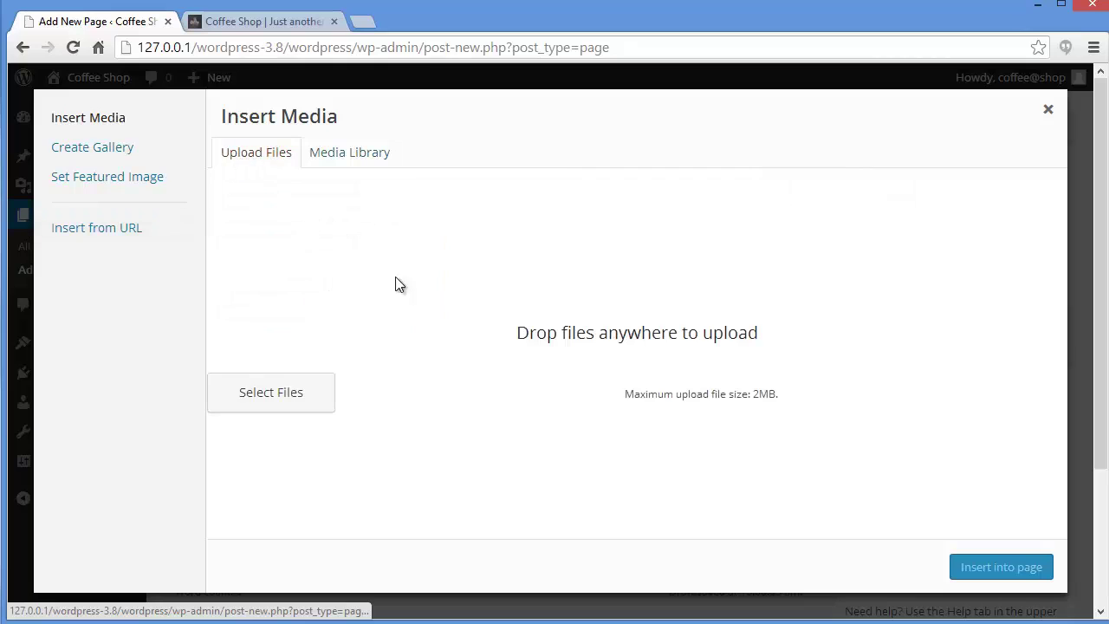
{"action": "left_click", "coordinate": [284, 393]}
{"action": "left_click", "coordinate": [594, 137]}
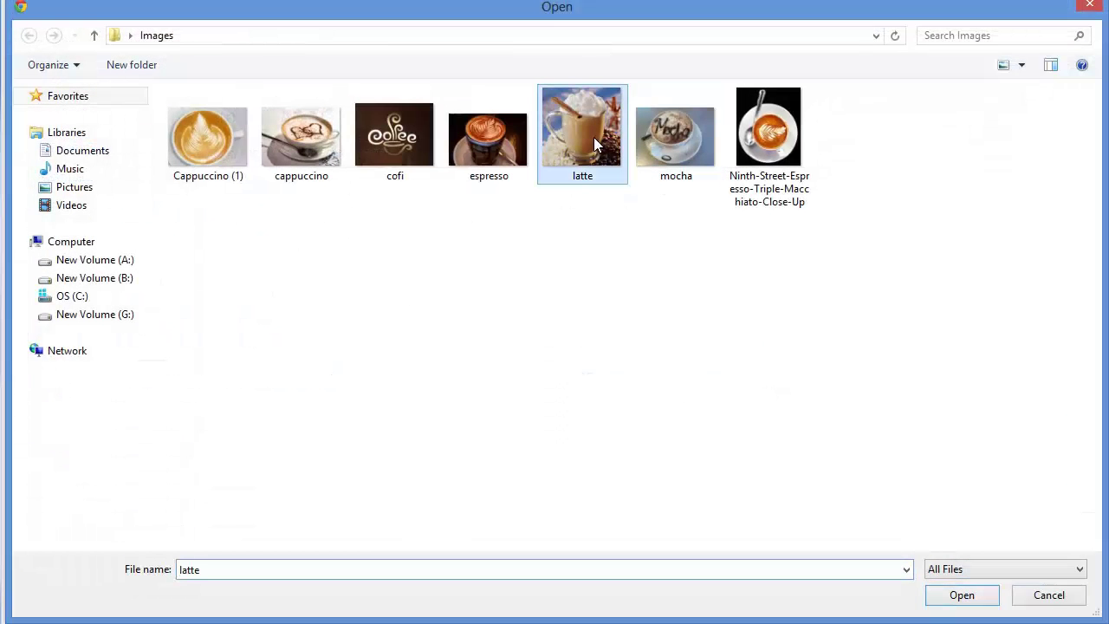
{"action": "left_click", "coordinate": [962, 595]}
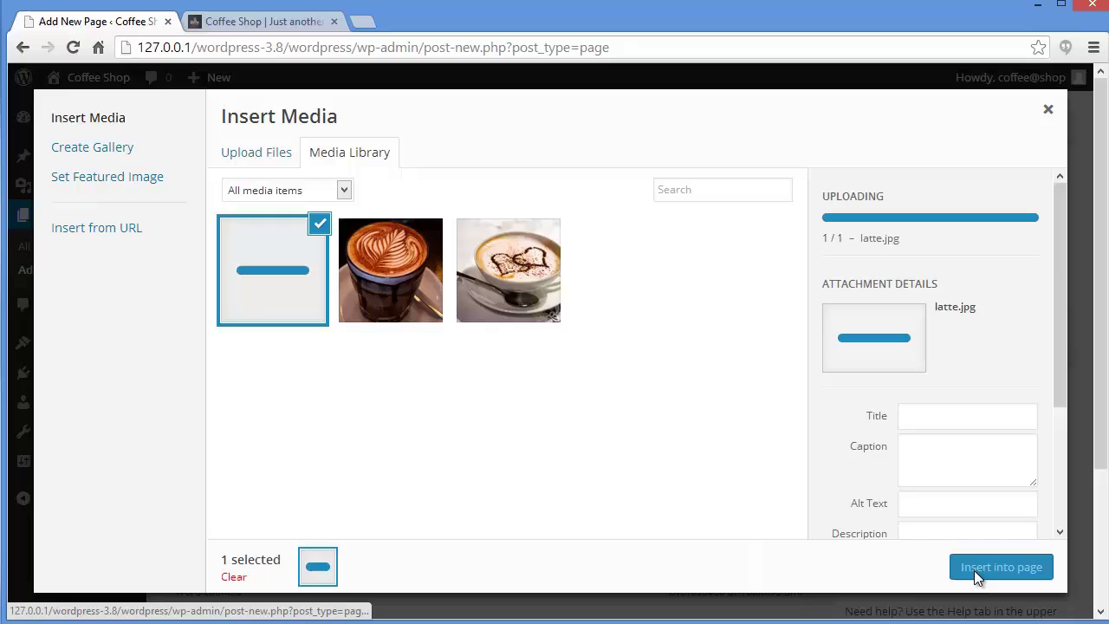
{"action": "left_click", "coordinate": [975, 565]}
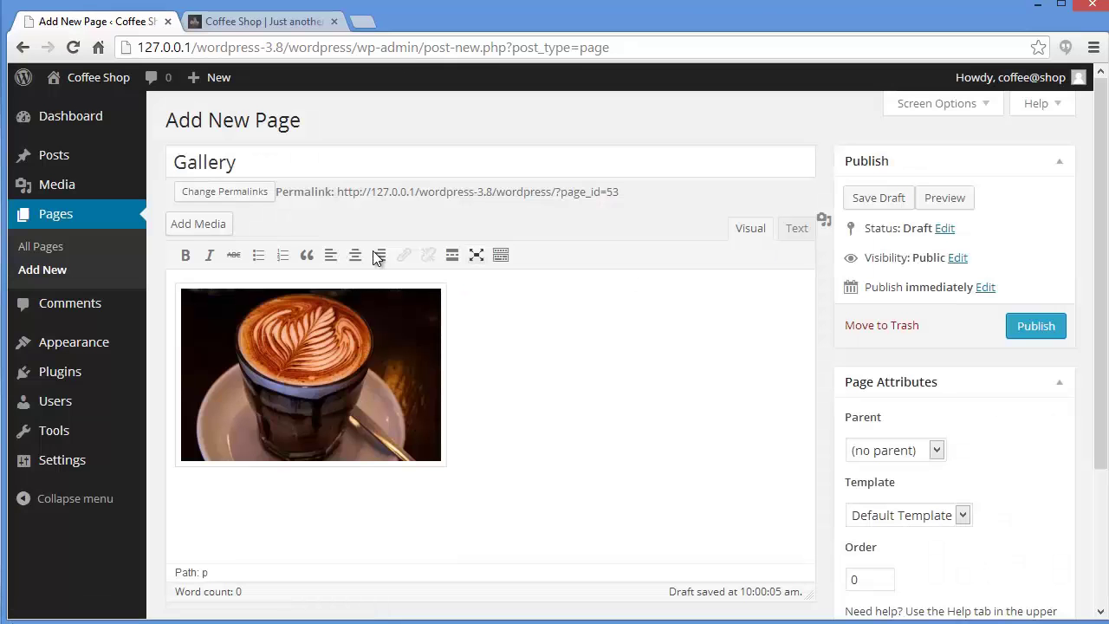
Step: Upload the Ninth-Street-Espresso-Triple-Macchiato-Close-Up image and insert it into the Gallery page after the latte image
{"action": "left_click", "coordinate": [190, 227]}
{"action": "left_click", "coordinate": [237, 155]}
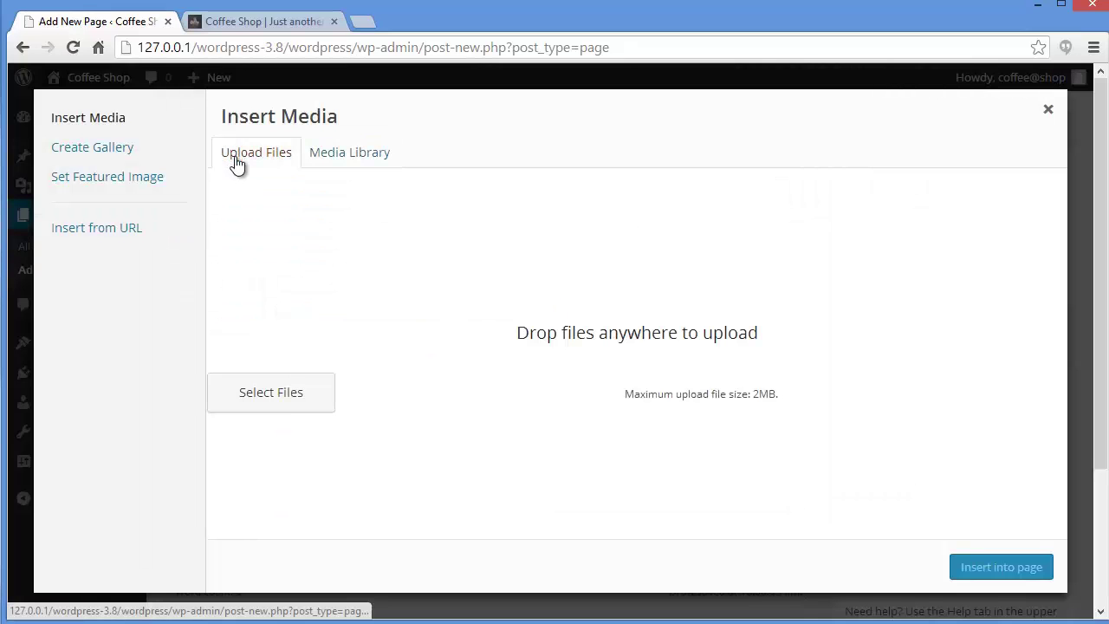
{"action": "left_click", "coordinate": [286, 403]}
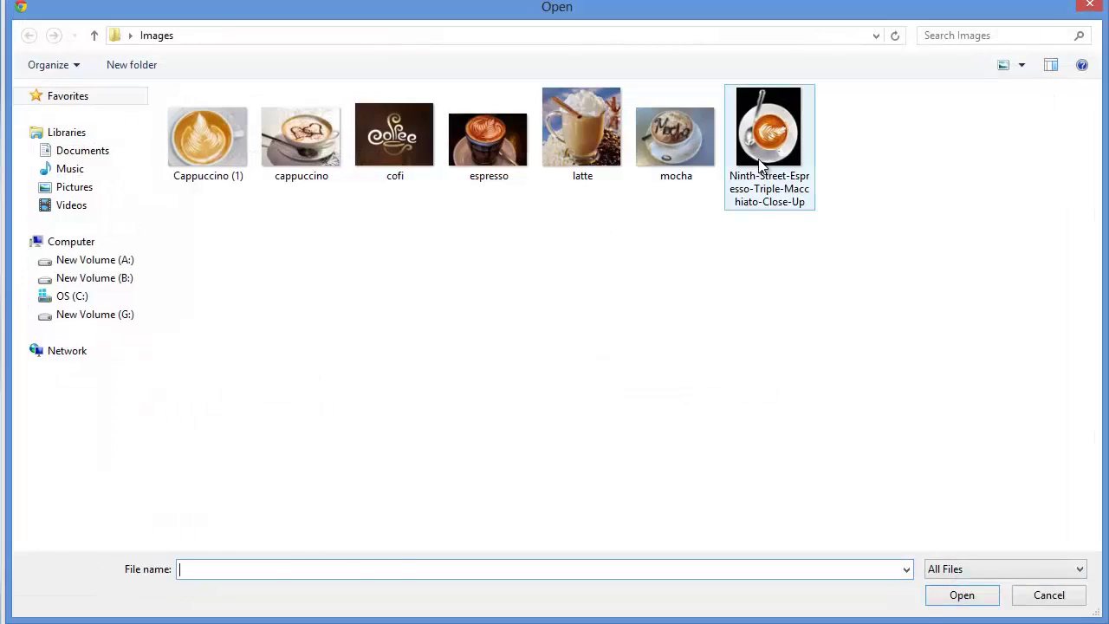
{"action": "left_click", "coordinate": [780, 192]}
{"action": "left_click", "coordinate": [953, 595]}
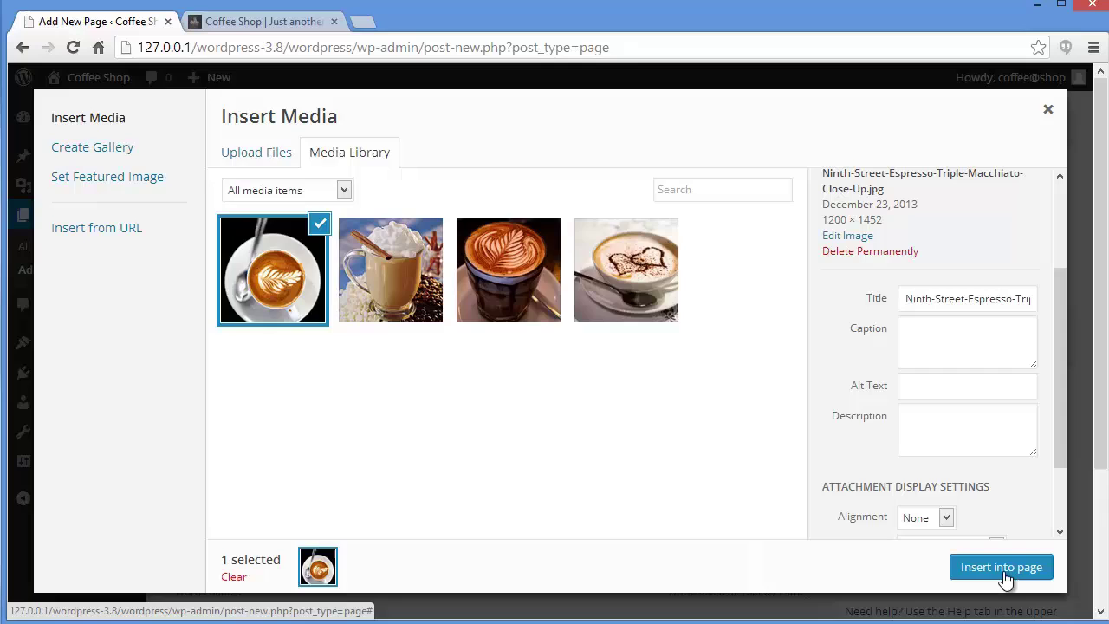
{"action": "left_click", "coordinate": [1004, 571]}
Step: Assign the Gallery Page template to the Gallery page and publish it
{"action": "scroll", "coordinate": [500, 412], "scroll_direction": "down", "scroll_amount": 3}
{"action": "scroll", "coordinate": [500, 412], "scroll_direction": "down", "scroll_amount": 2}
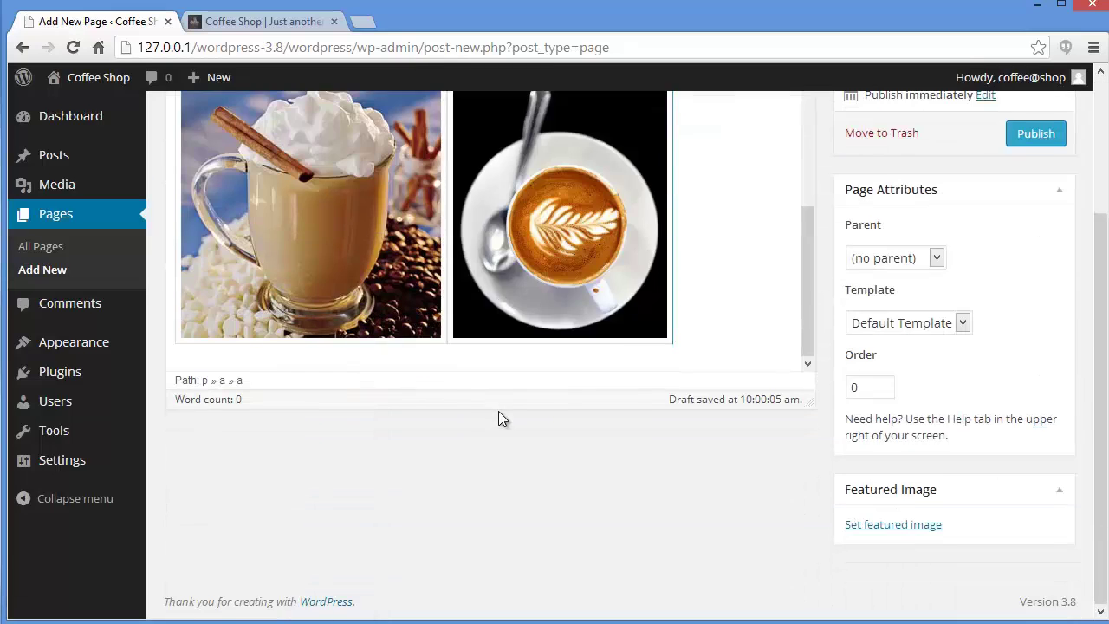
{"action": "scroll", "coordinate": [691, 267], "scroll_direction": "up", "scroll_amount": 4}
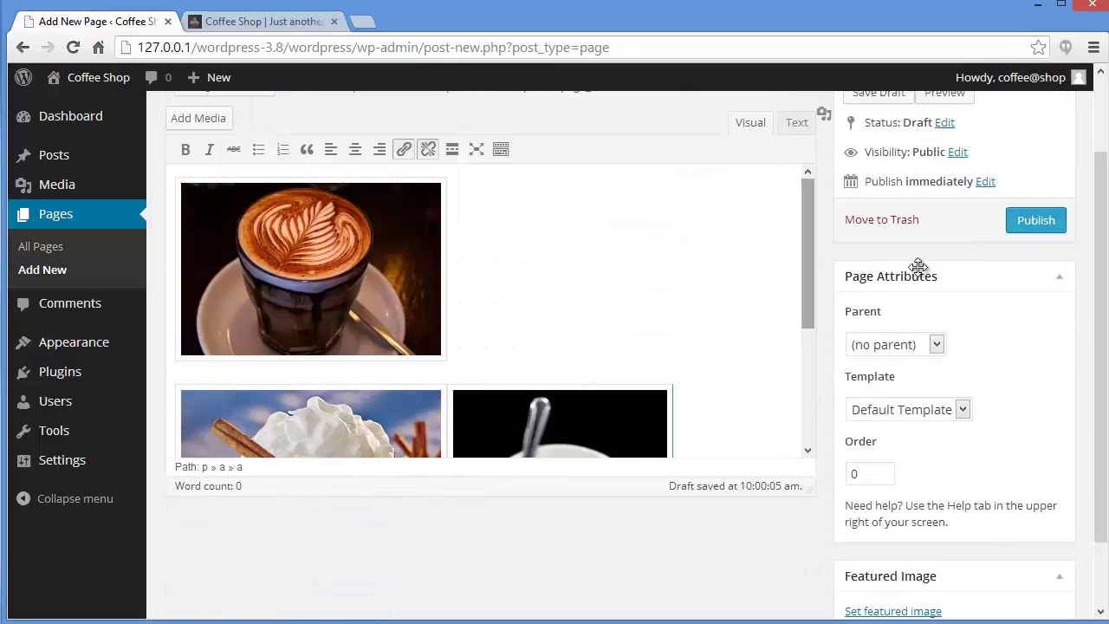
{"action": "left_click_drag", "start_coordinate": [1102, 288], "coordinate": [1105, 366]}
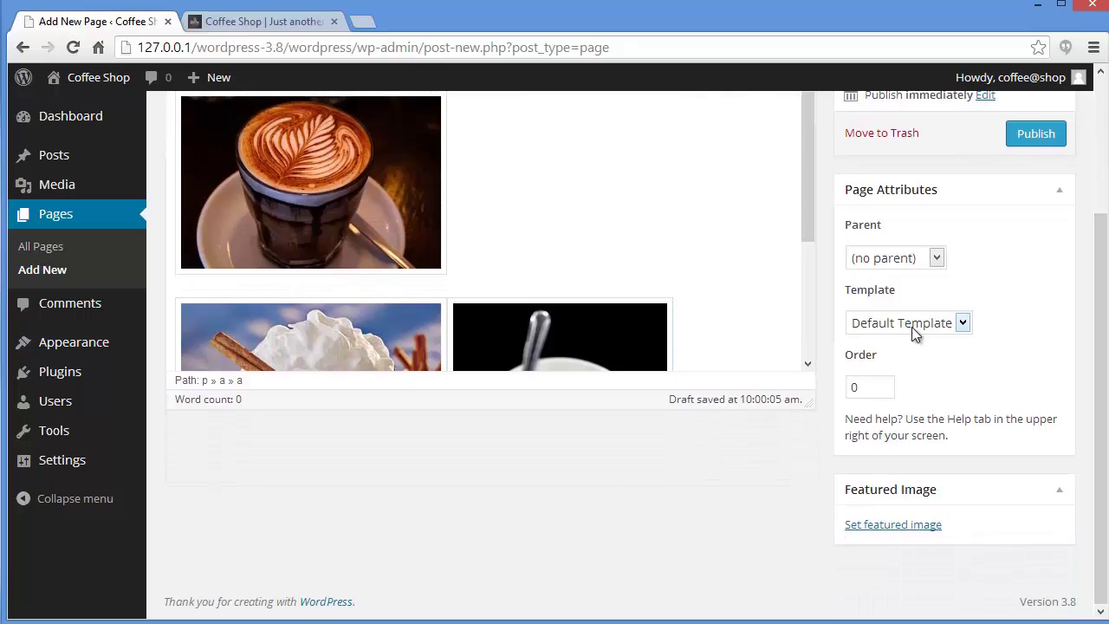
{"action": "left_click", "coordinate": [914, 327]}
{"action": "left_click", "coordinate": [900, 417]}
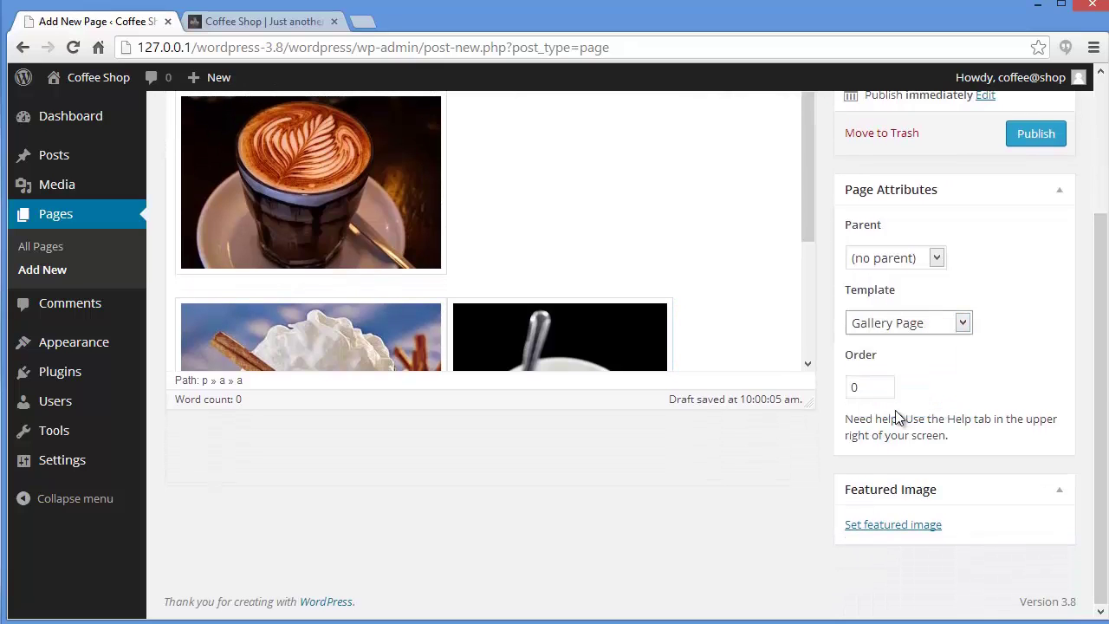
{"action": "scroll", "coordinate": [1082, 379], "scroll_direction": "up", "scroll_amount": 3}
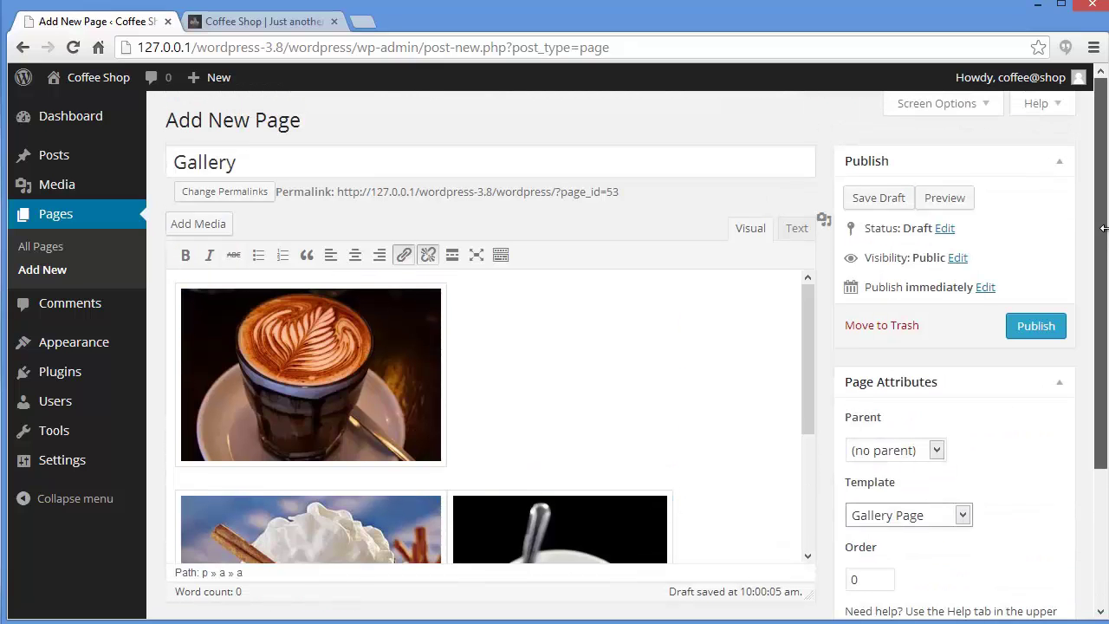
{"action": "left_click", "coordinate": [1027, 325]}
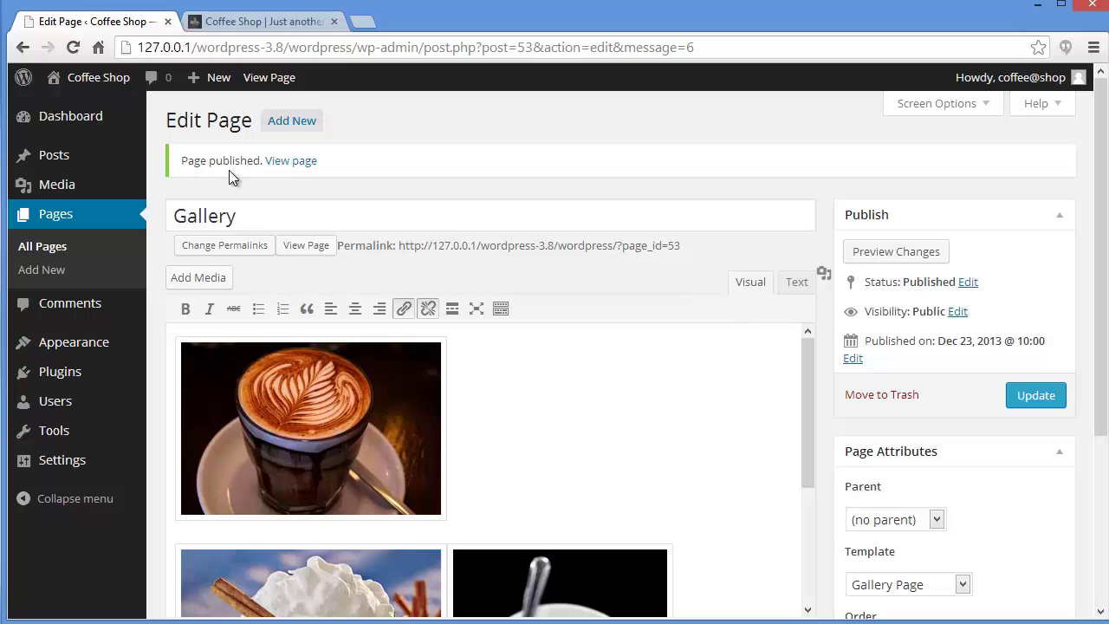
Step: View the published Gallery page on the site, browse its three images enlarged, and check the page's thumbnails and navigation entry
{"action": "left_click", "coordinate": [276, 163]}
{"action": "scroll", "coordinate": [276, 173], "scroll_direction": "down", "scroll_amount": 2}
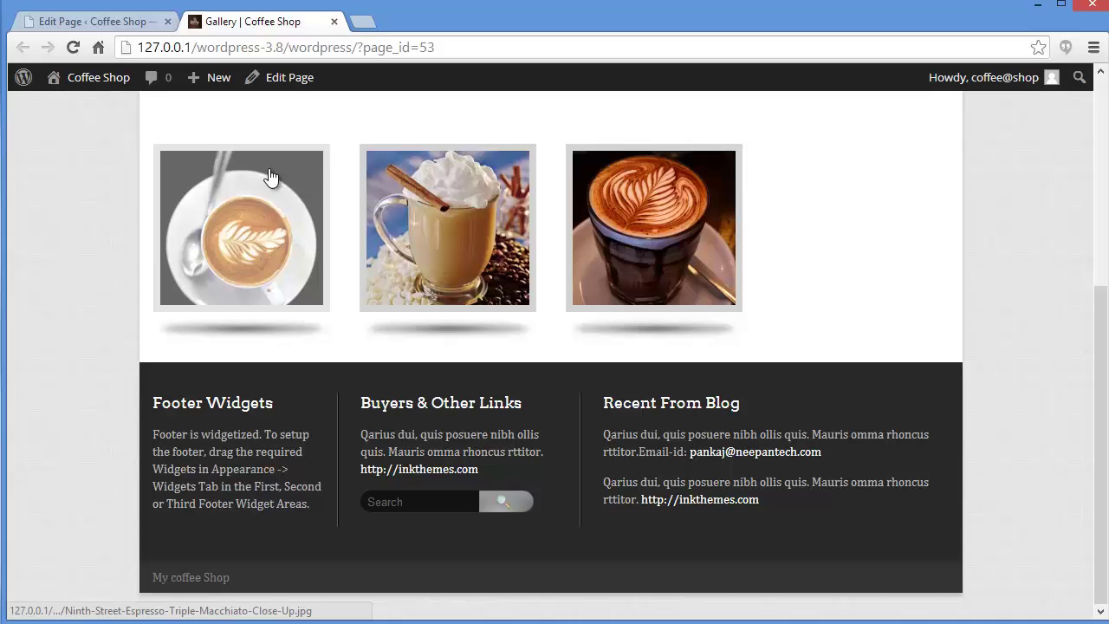
{"action": "left_click", "coordinate": [270, 177]}
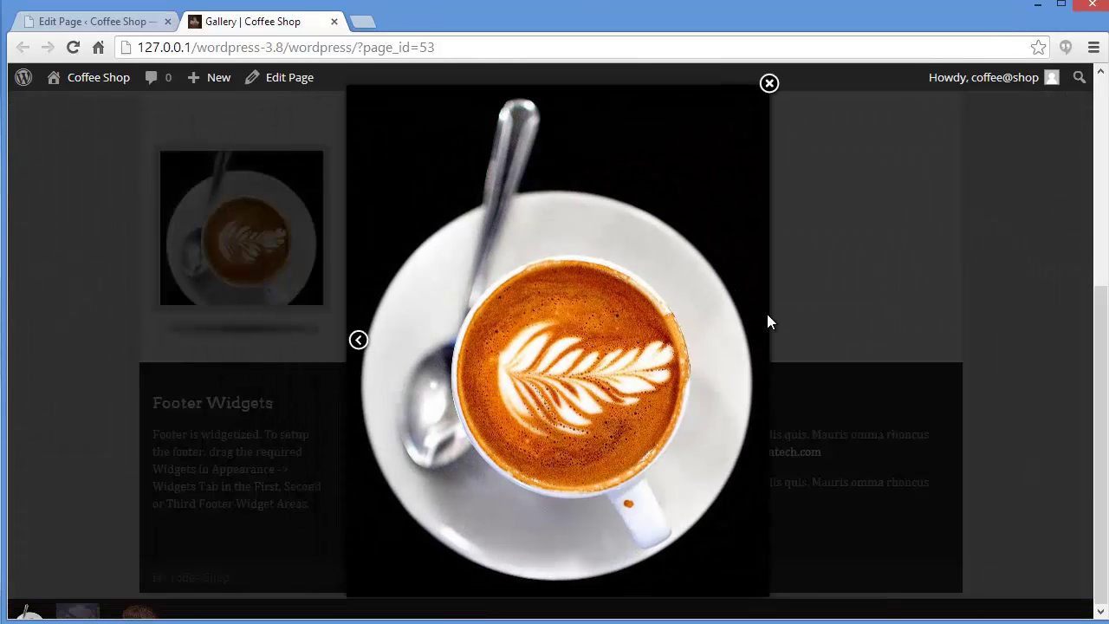
{"action": "left_click", "coordinate": [86, 597]}
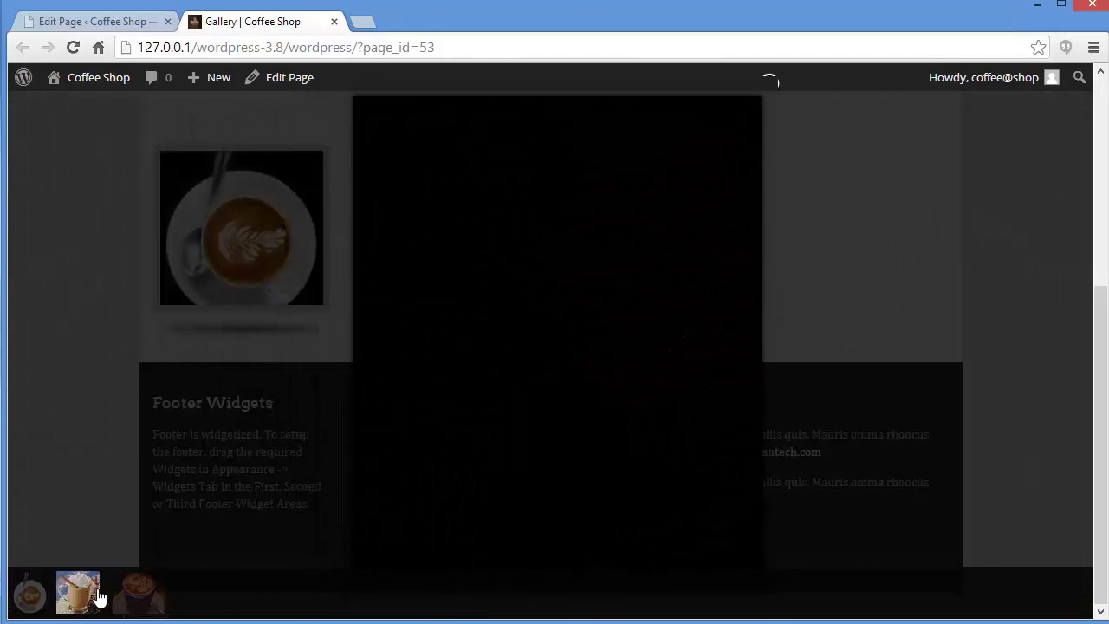
{"action": "left_click", "coordinate": [117, 598]}
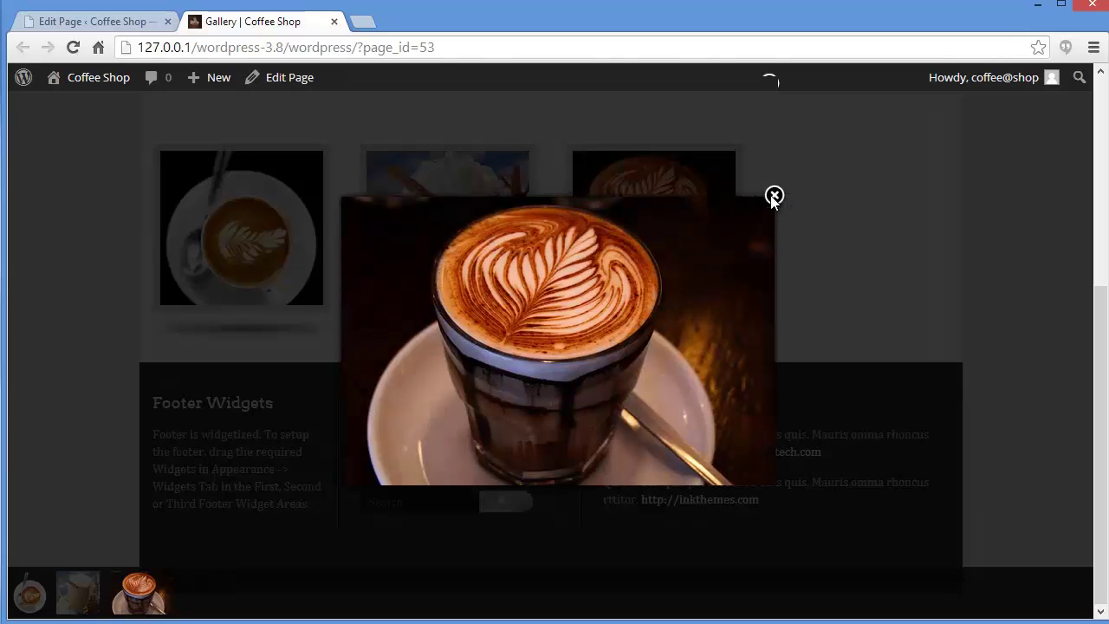
{"action": "left_click", "coordinate": [774, 197]}
{"action": "scroll", "coordinate": [842, 279], "scroll_direction": "up", "scroll_amount": 4}
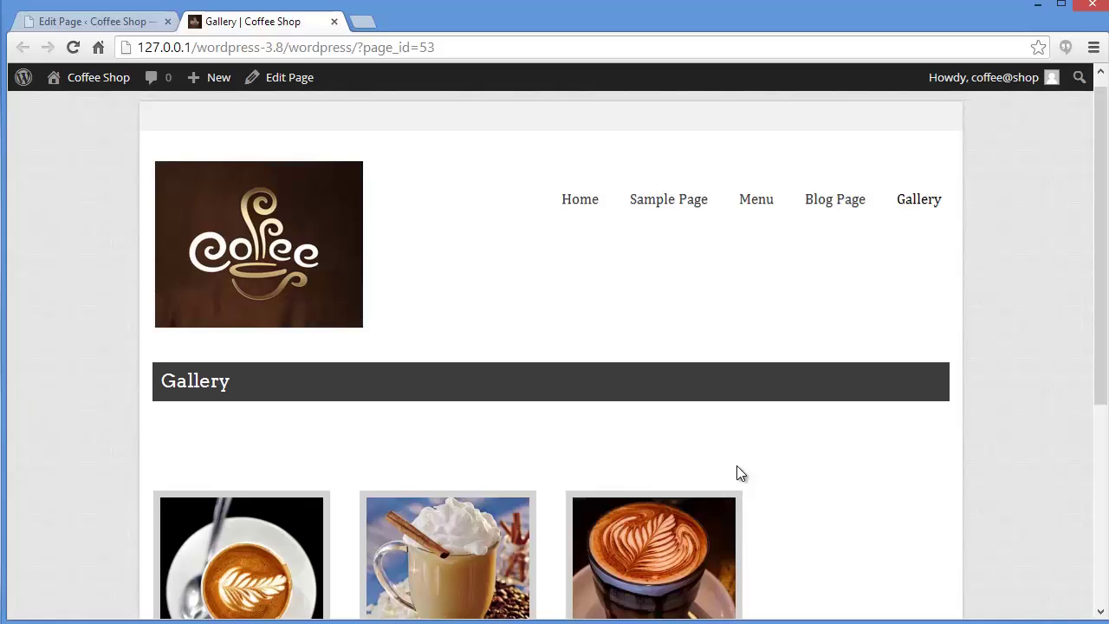
Step: Return to the site's dashboard and add a new page titled "Contact Us"
{"action": "mouse_move", "coordinate": [92, 84]}
{"action": "left_click", "coordinate": [95, 107]}
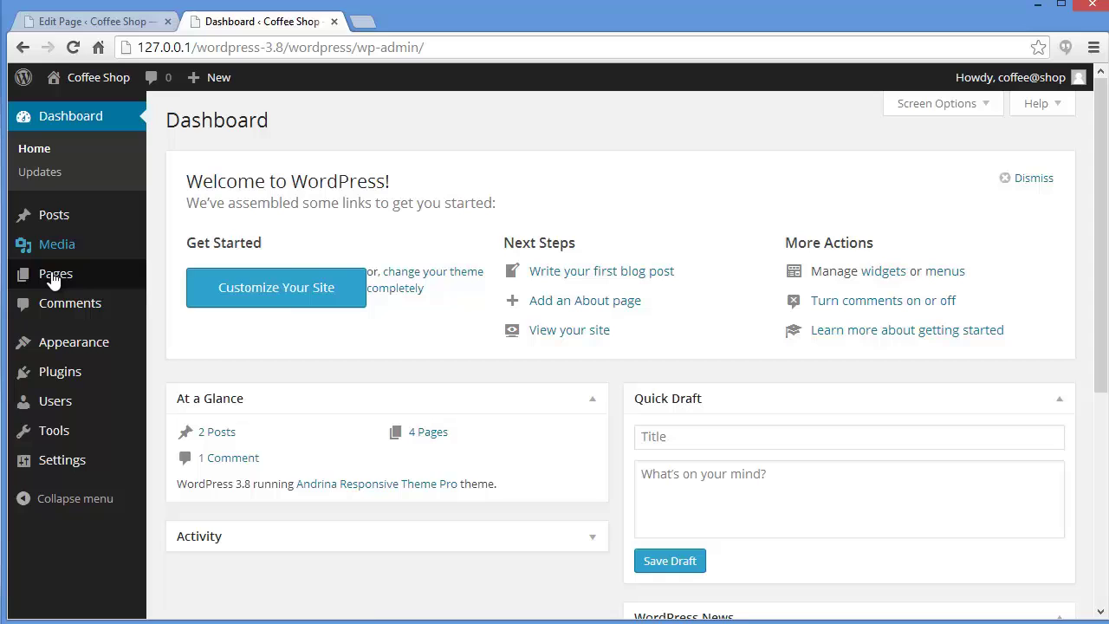
{"action": "left_click", "coordinate": [53, 275]}
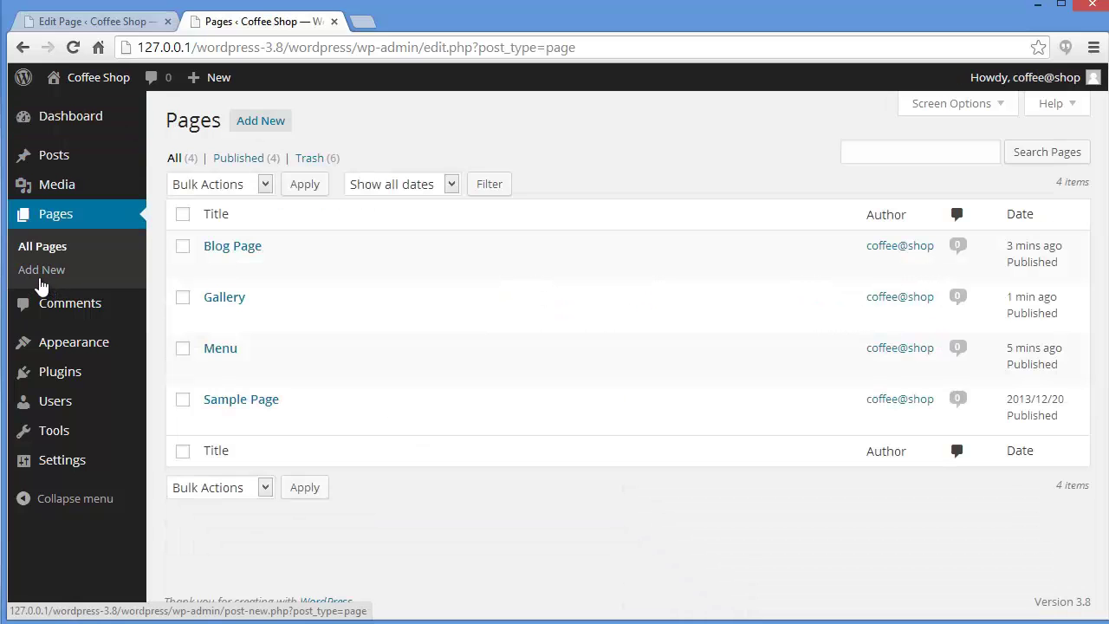
{"action": "left_click", "coordinate": [41, 271]}
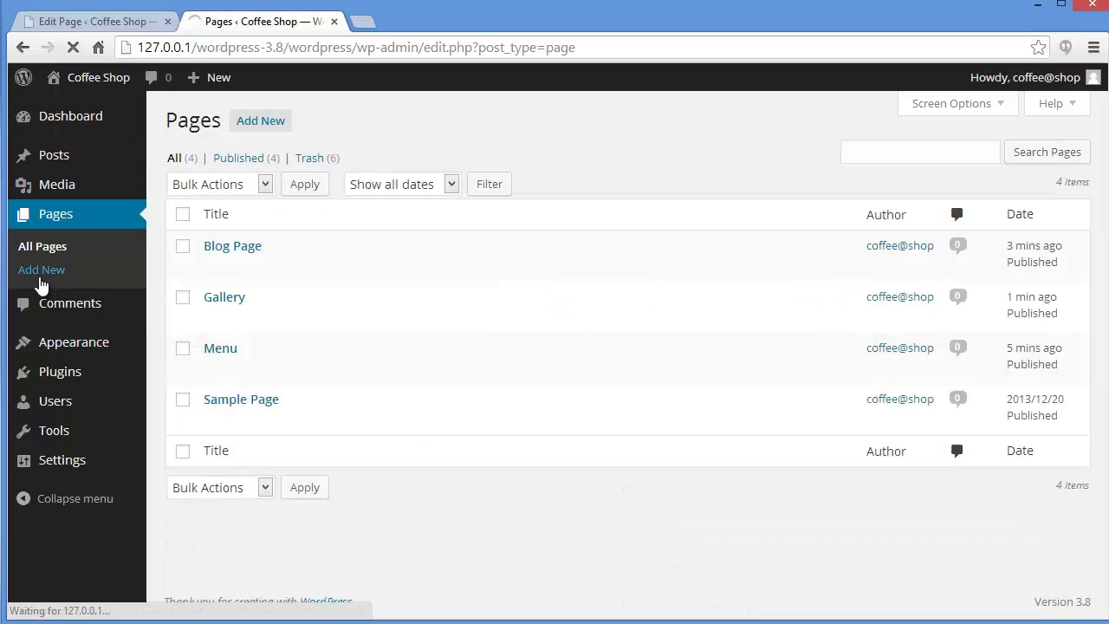
{"action": "left_click", "coordinate": [316, 166]}
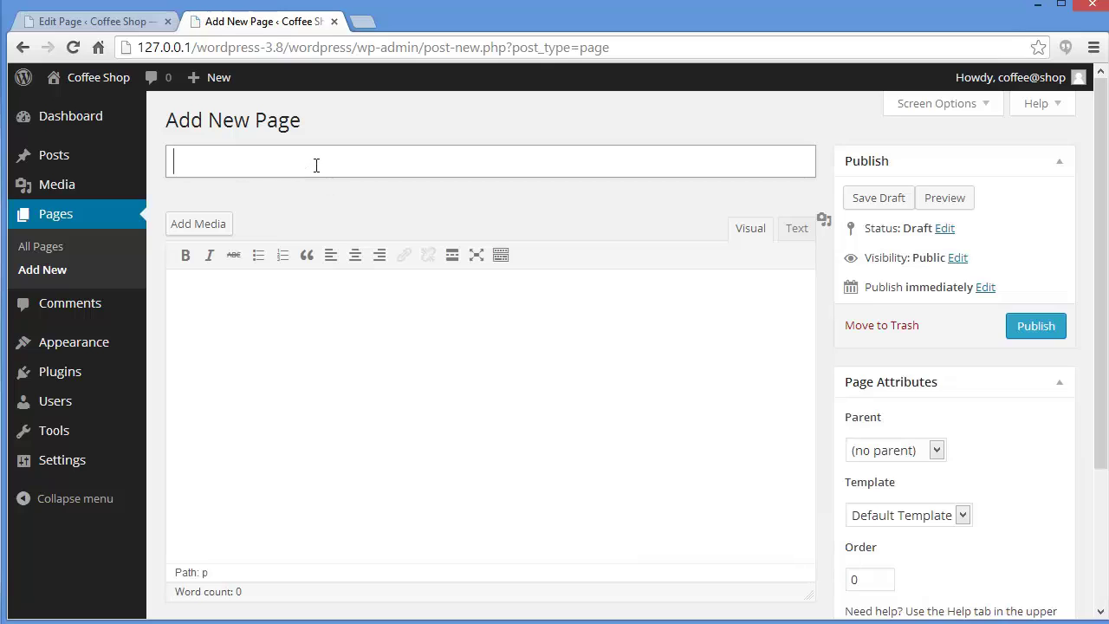
{"action": "type", "text": "Contact Us"}
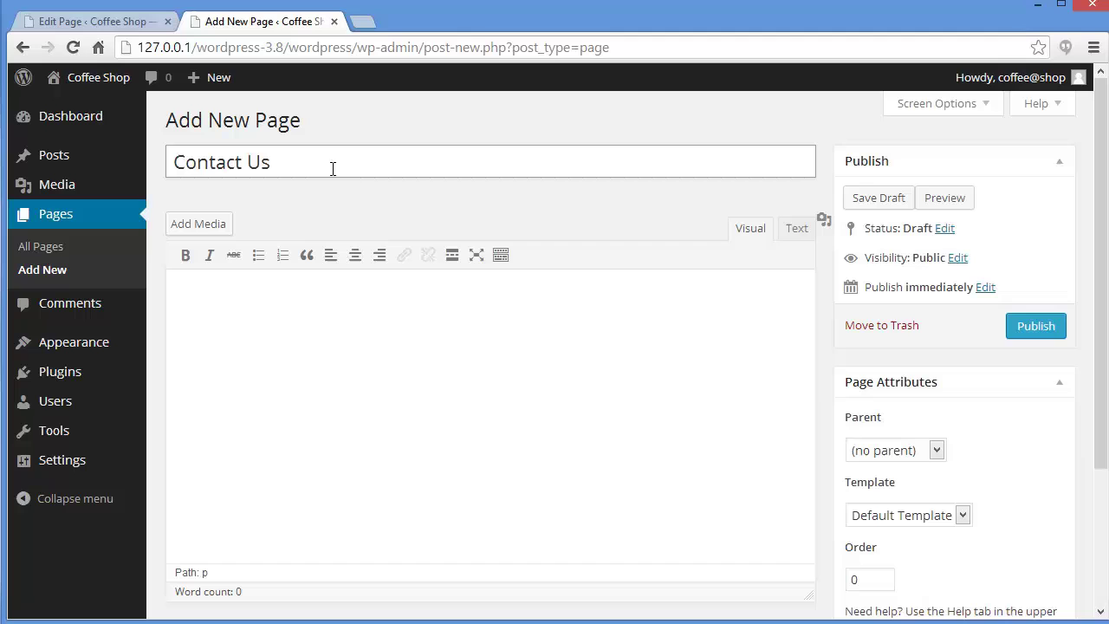
Step: Assign the Contact Page template to the Contact Us page and publish it
{"action": "scroll", "coordinate": [1102, 351], "scroll_direction": "down", "scroll_amount": 1}
{"action": "scroll", "coordinate": [1103, 351], "scroll_direction": "down", "scroll_amount": 1}
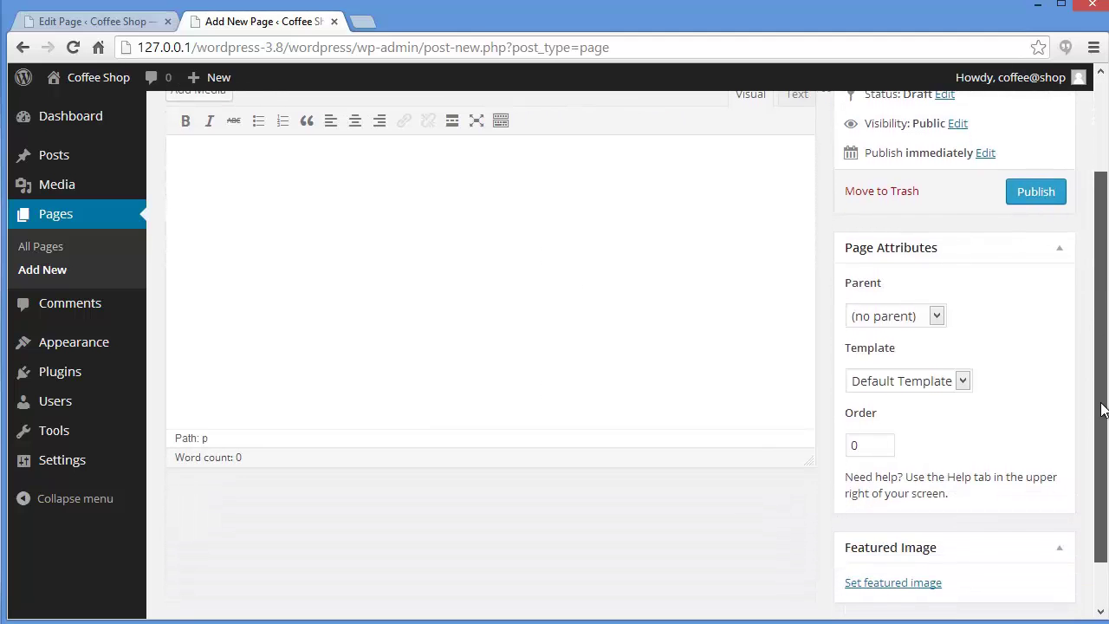
{"action": "left_click", "coordinate": [921, 385]}
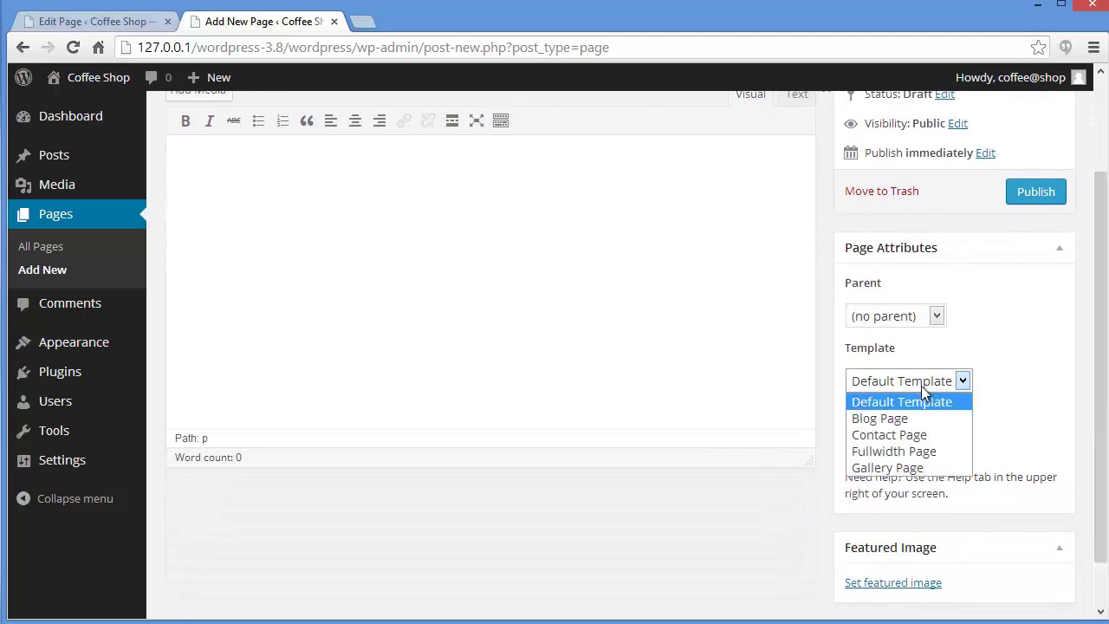
{"action": "left_click", "coordinate": [906, 435]}
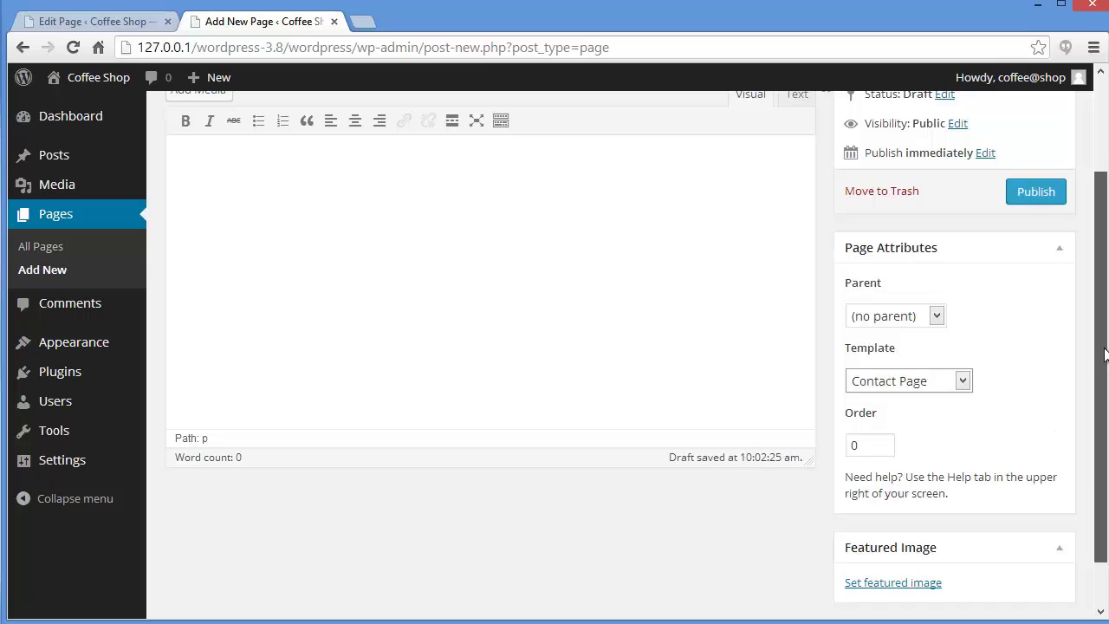
{"action": "scroll", "coordinate": [1102, 362], "scroll_direction": "up", "scroll_amount": 2}
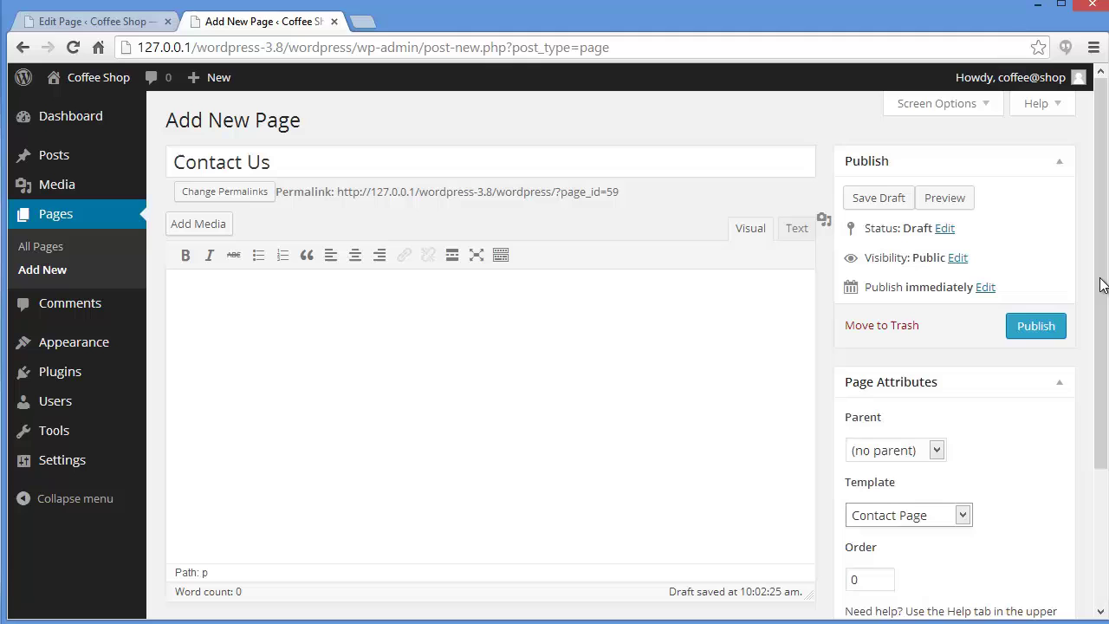
{"action": "left_click", "coordinate": [1051, 331]}
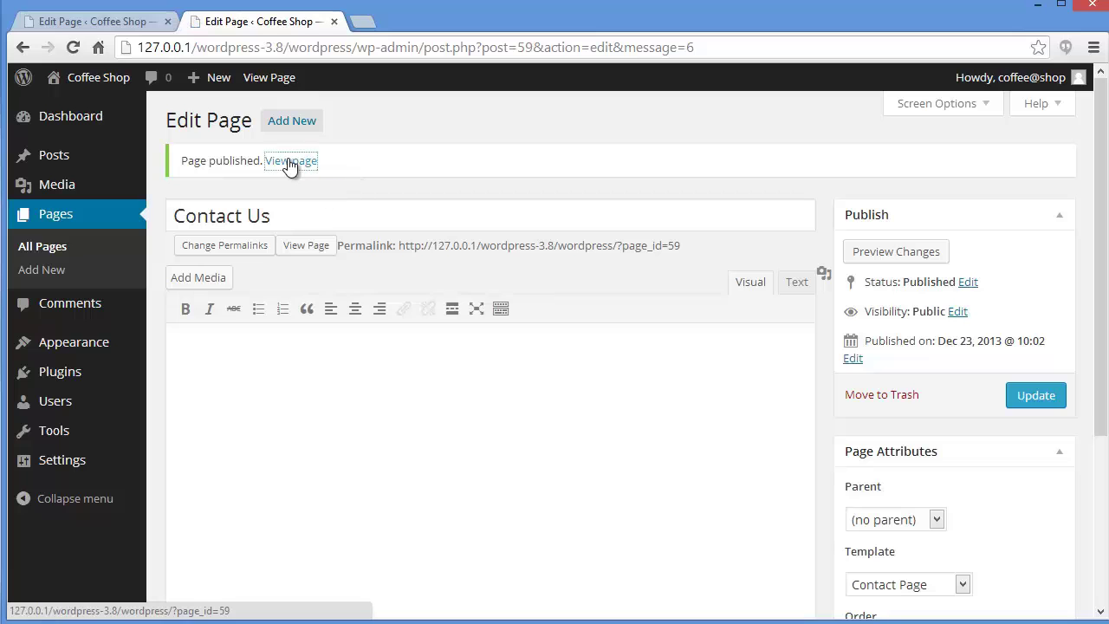
Step: View the published Contact Us page on the site and check its contact form and navigation entry
{"action": "left_click", "coordinate": [290, 163]}
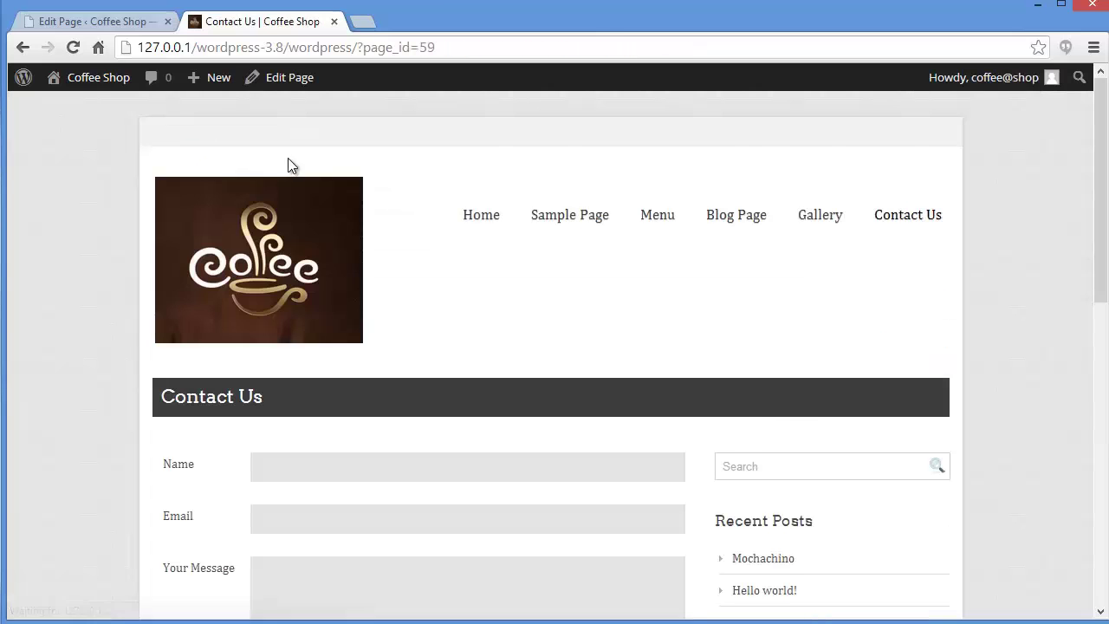
{"action": "left_click_drag", "start_coordinate": [1099, 165], "coordinate": [1101, 194]}
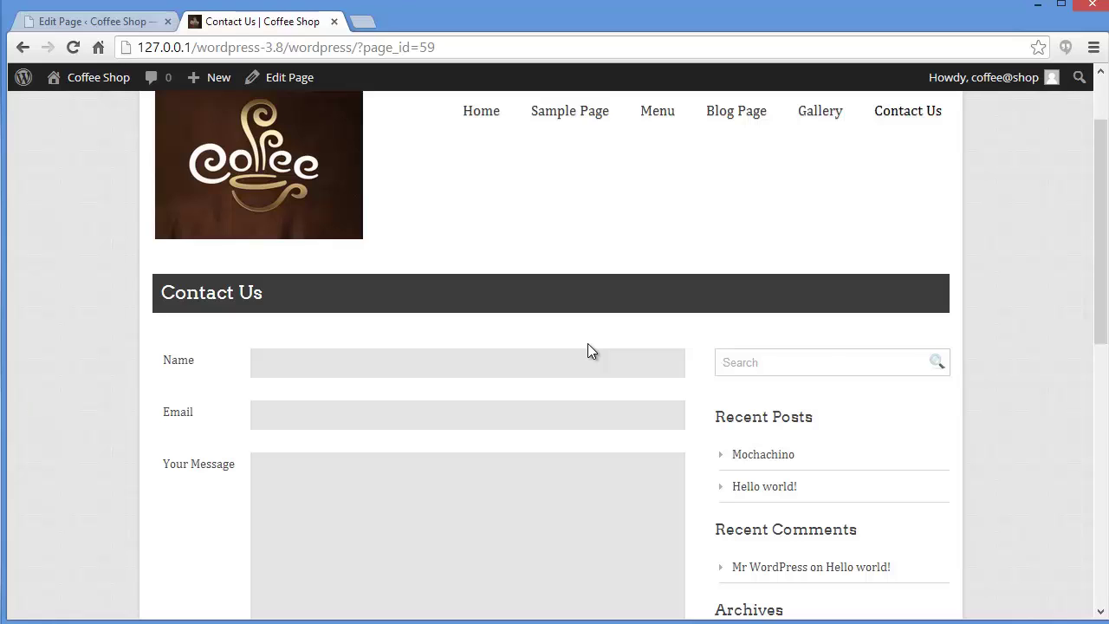
{"action": "scroll", "coordinate": [1097, 309], "scroll_direction": "up", "scroll_amount": 1}
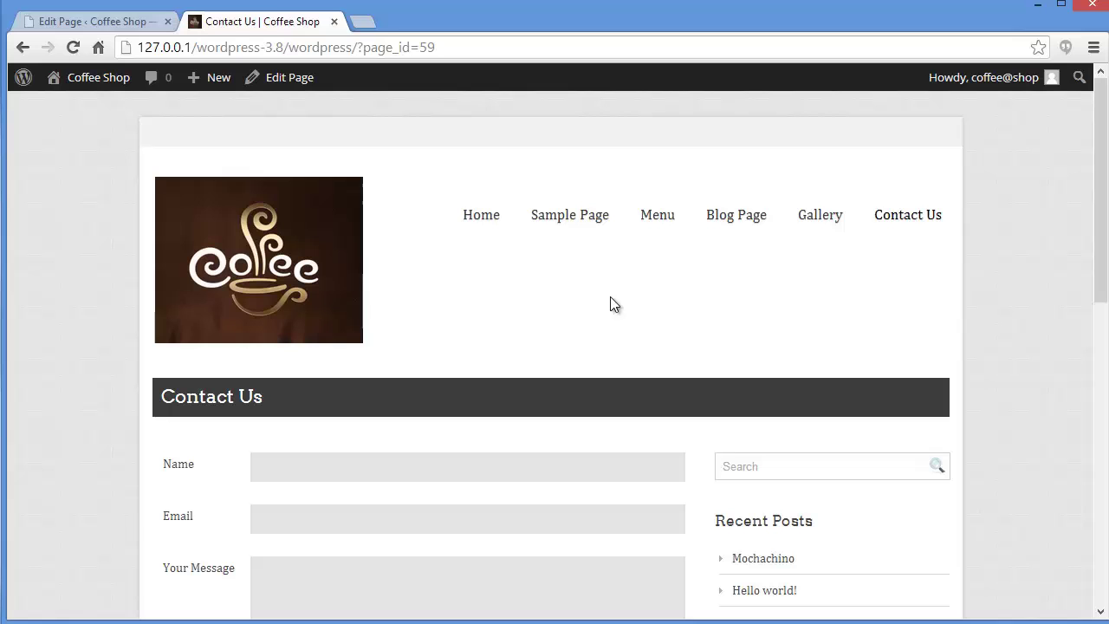
Step: Open the site's home page and review it from the slider through the blog section down to the footer
{"action": "left_click", "coordinate": [501, 224]}
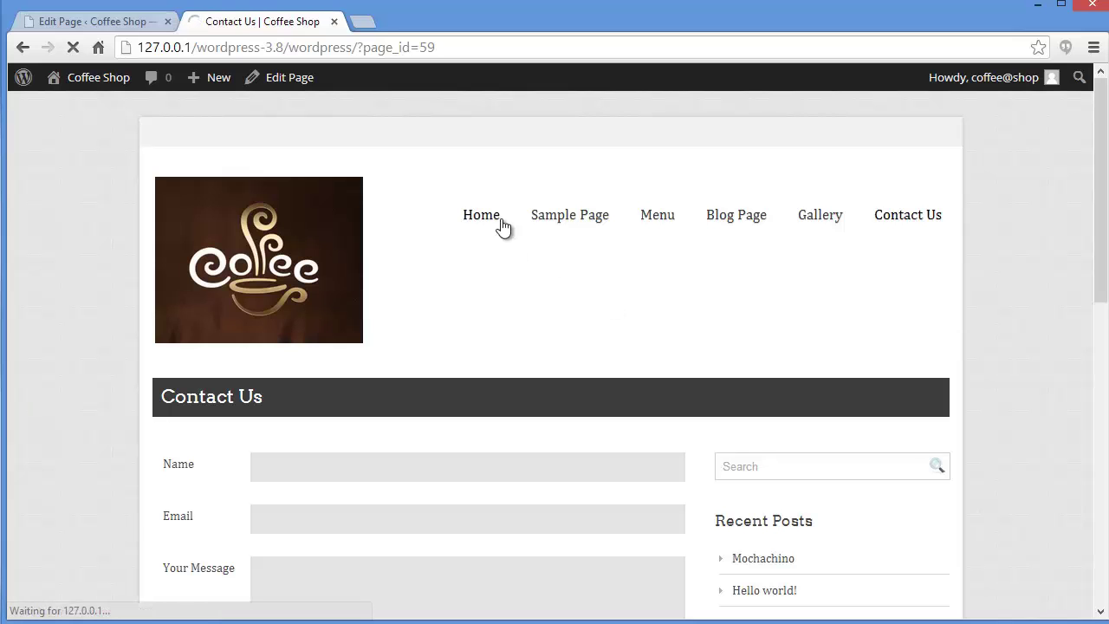
{"action": "scroll", "coordinate": [527, 321], "scroll_direction": "down", "scroll_amount": 2}
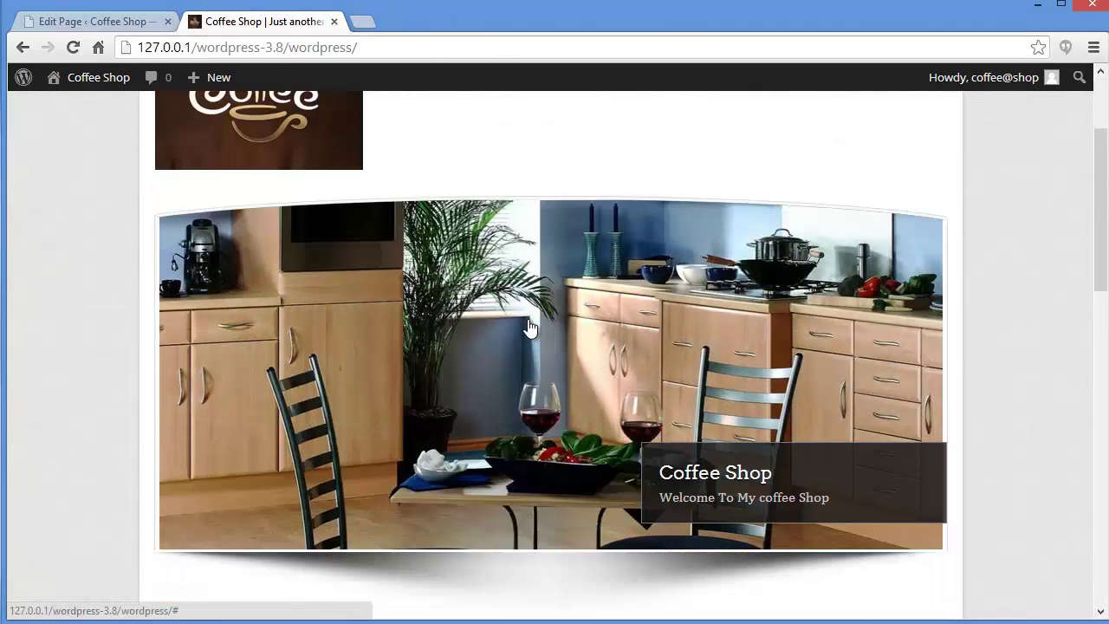
{"action": "scroll", "coordinate": [528, 322], "scroll_direction": "down", "scroll_amount": 7}
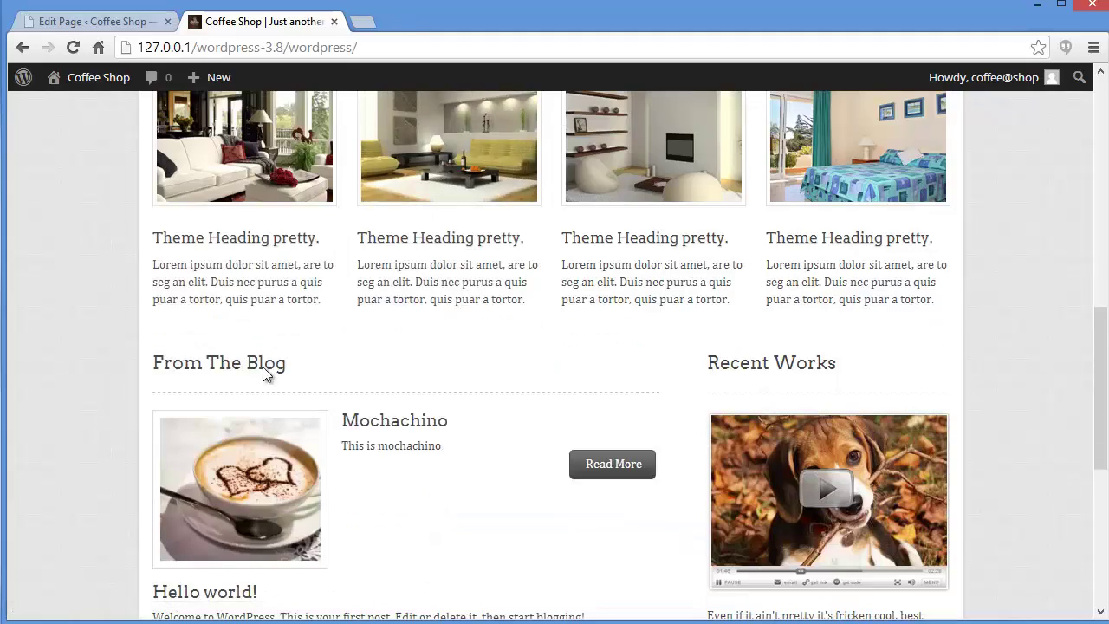
{"action": "scroll", "coordinate": [528, 382], "scroll_direction": "down", "scroll_amount": 2}
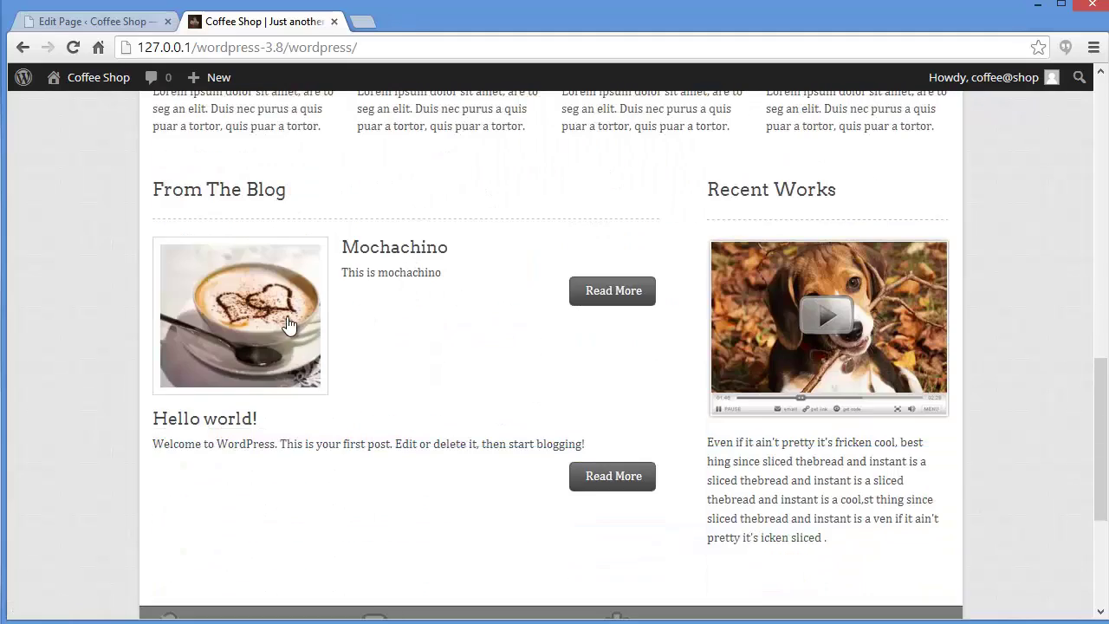
{"action": "scroll", "coordinate": [389, 394], "scroll_direction": "down", "scroll_amount": 3}
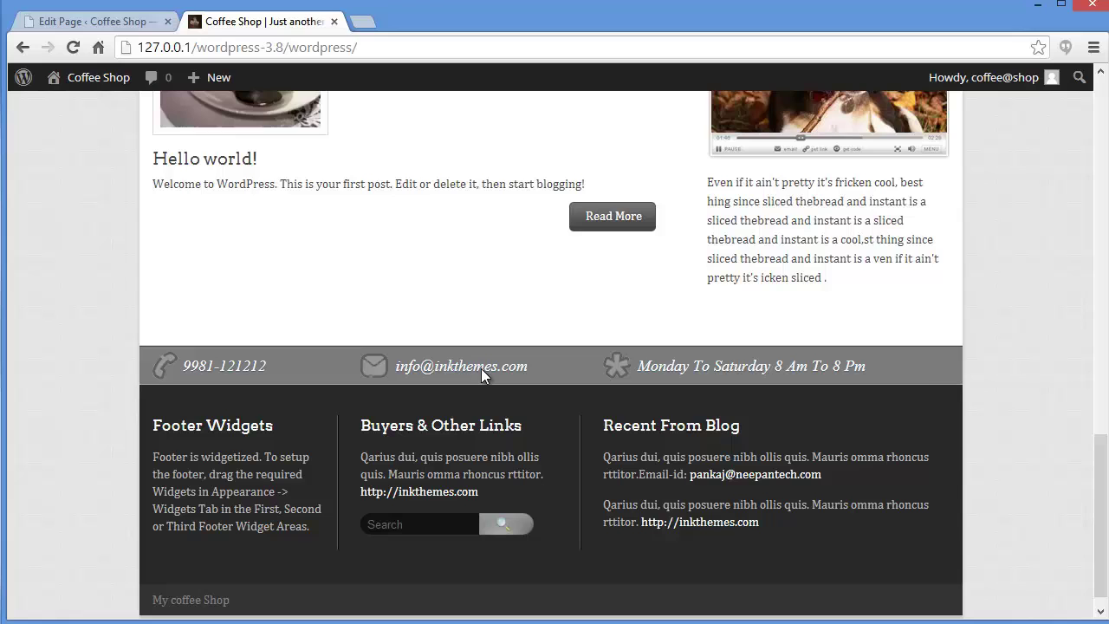
{"action": "scroll", "coordinate": [555, 329], "scroll_direction": "up", "scroll_amount": 15}
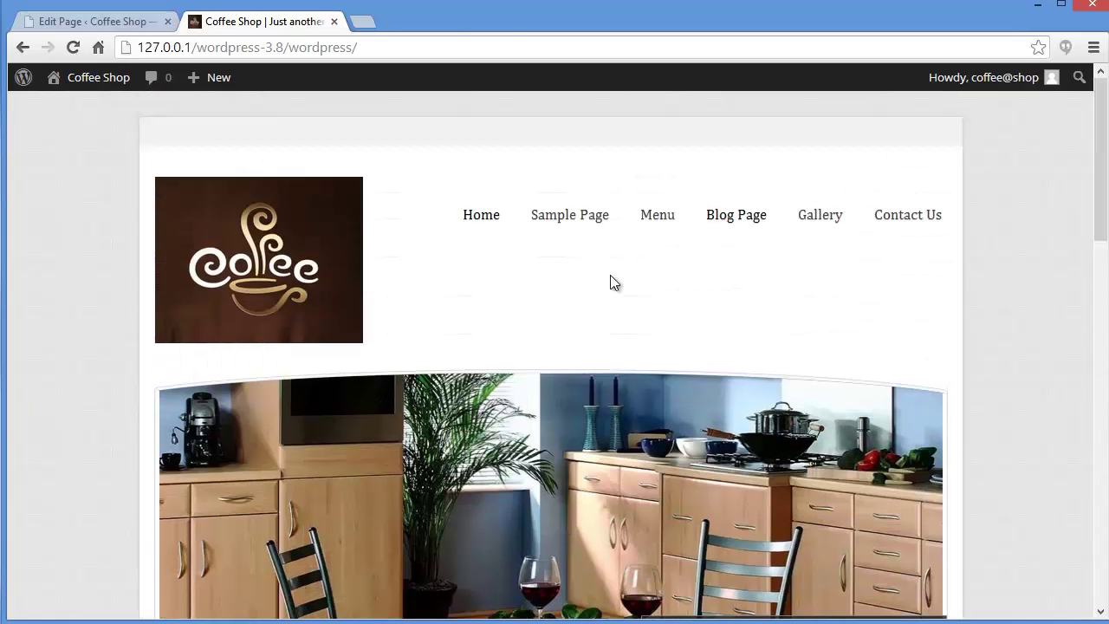
Step: Visit the Menu, Blog Page, Gallery and Contact Us pages through the site navigation and check each one's content
{"action": "left_click", "coordinate": [657, 234]}
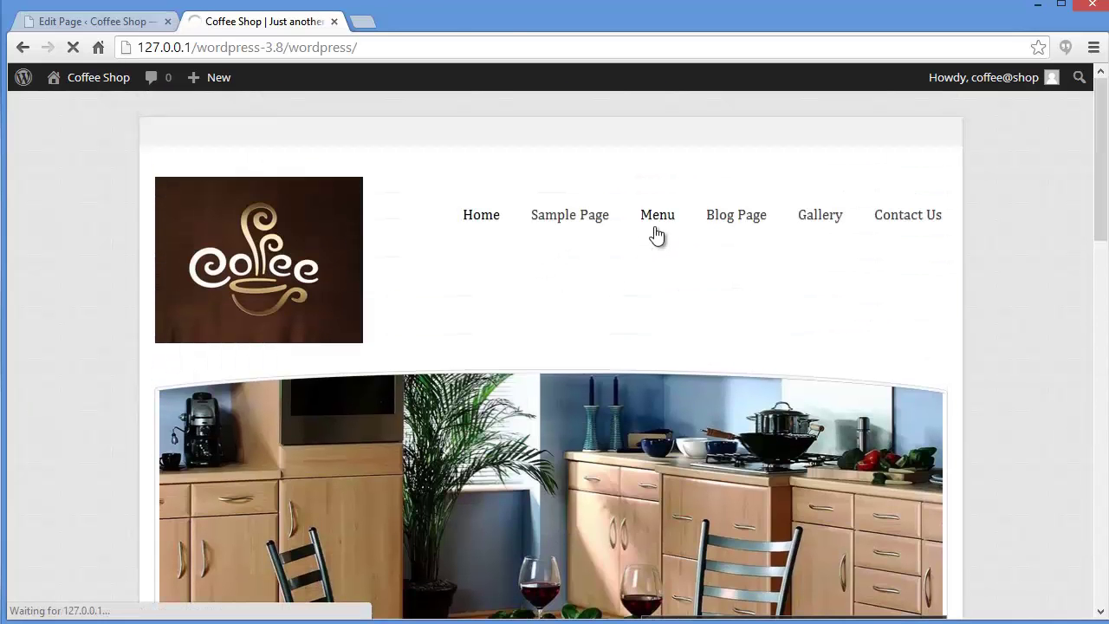
{"action": "left_click", "coordinate": [736, 217]}
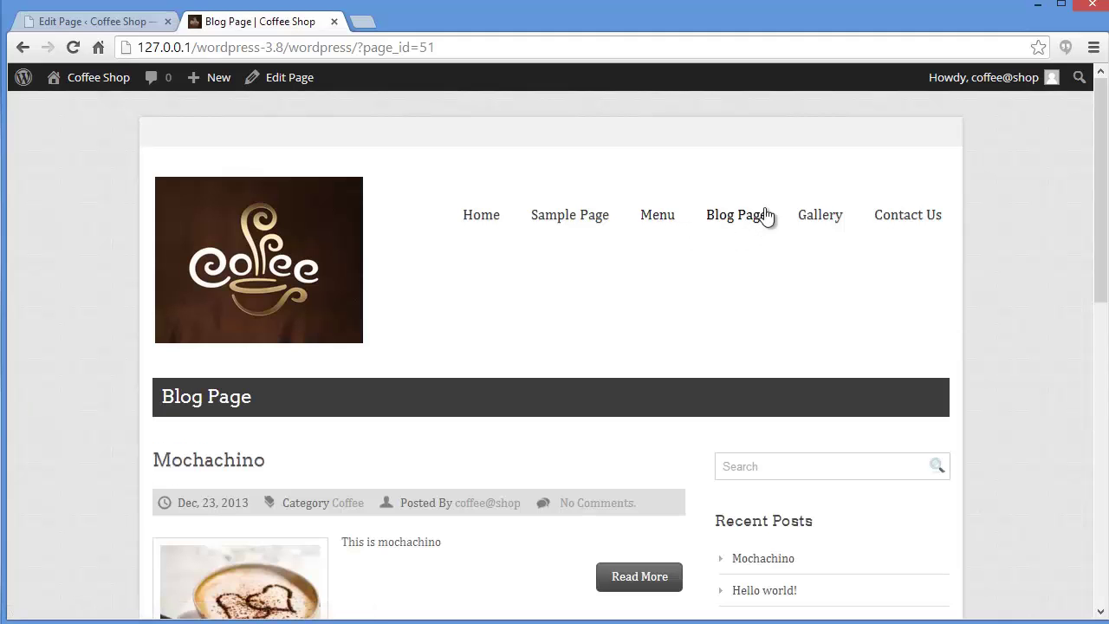
{"action": "scroll", "coordinate": [881, 288], "scroll_direction": "down", "scroll_amount": 1}
{"action": "scroll", "coordinate": [884, 283], "scroll_direction": "up", "scroll_amount": 1}
{"action": "left_click", "coordinate": [837, 221]}
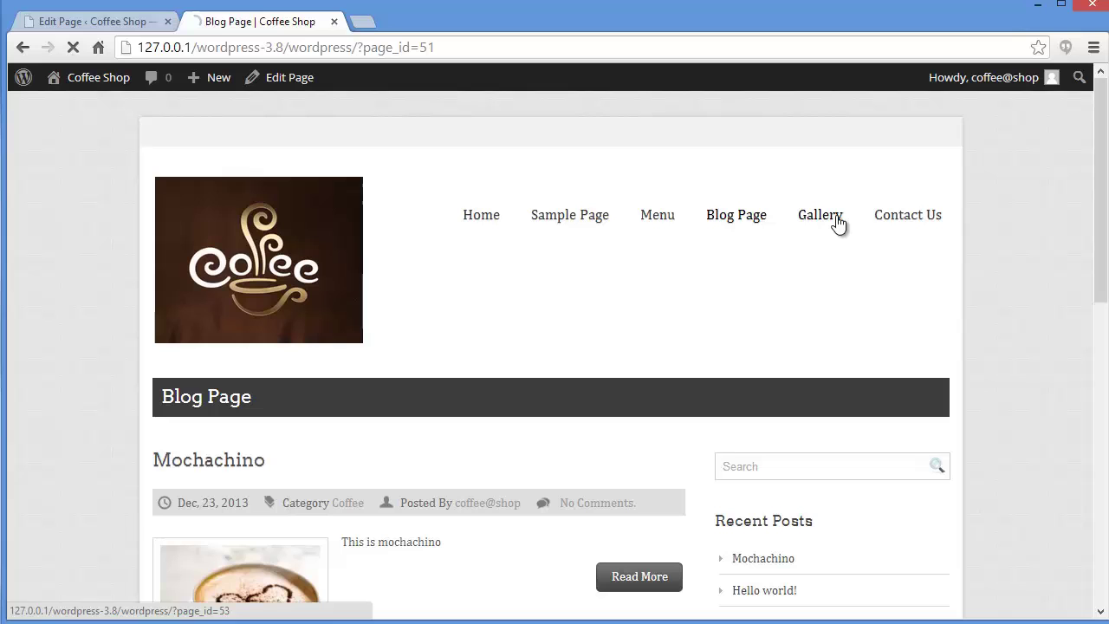
{"action": "scroll", "coordinate": [494, 339], "scroll_direction": "down", "scroll_amount": 3}
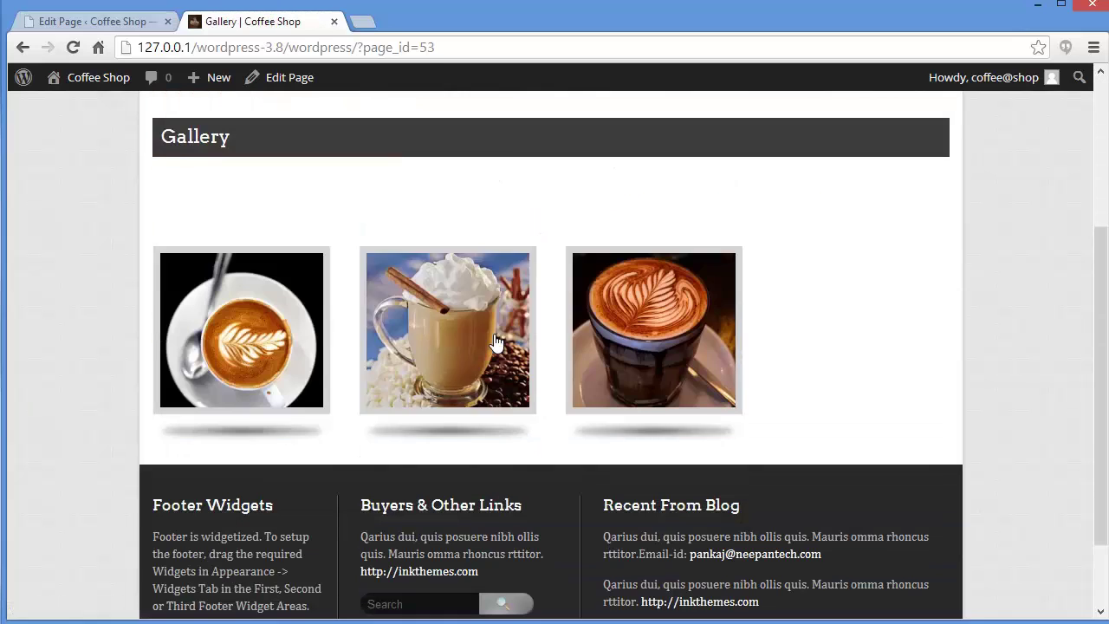
{"action": "scroll", "coordinate": [855, 473], "scroll_direction": "up", "scroll_amount": 3}
{"action": "left_click", "coordinate": [887, 223]}
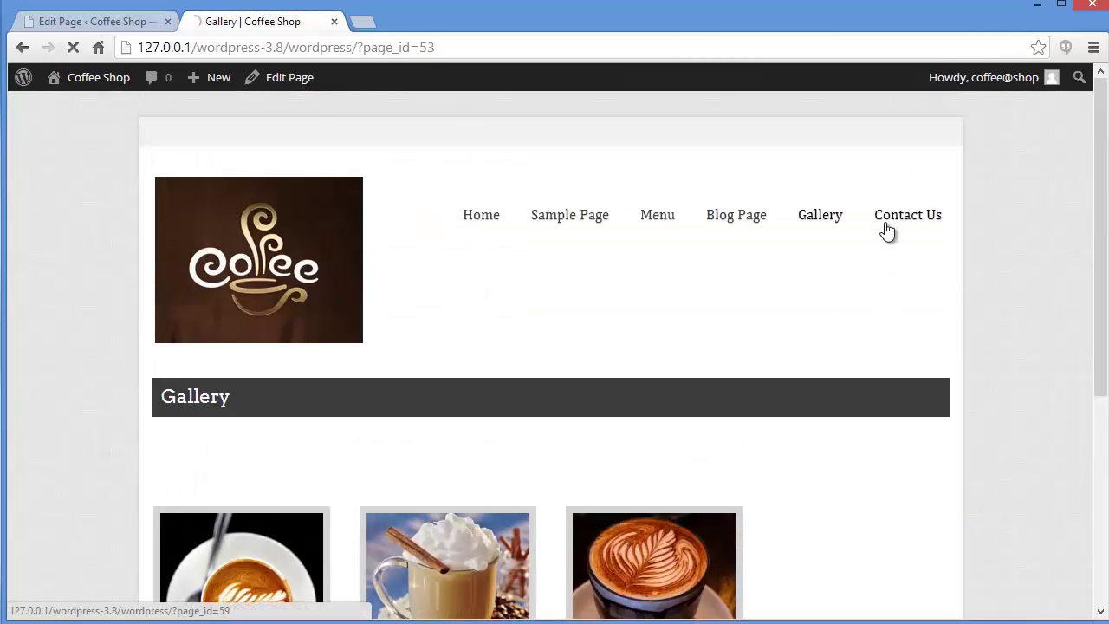
{"action": "scroll", "coordinate": [428, 346], "scroll_direction": "down", "scroll_amount": 3}
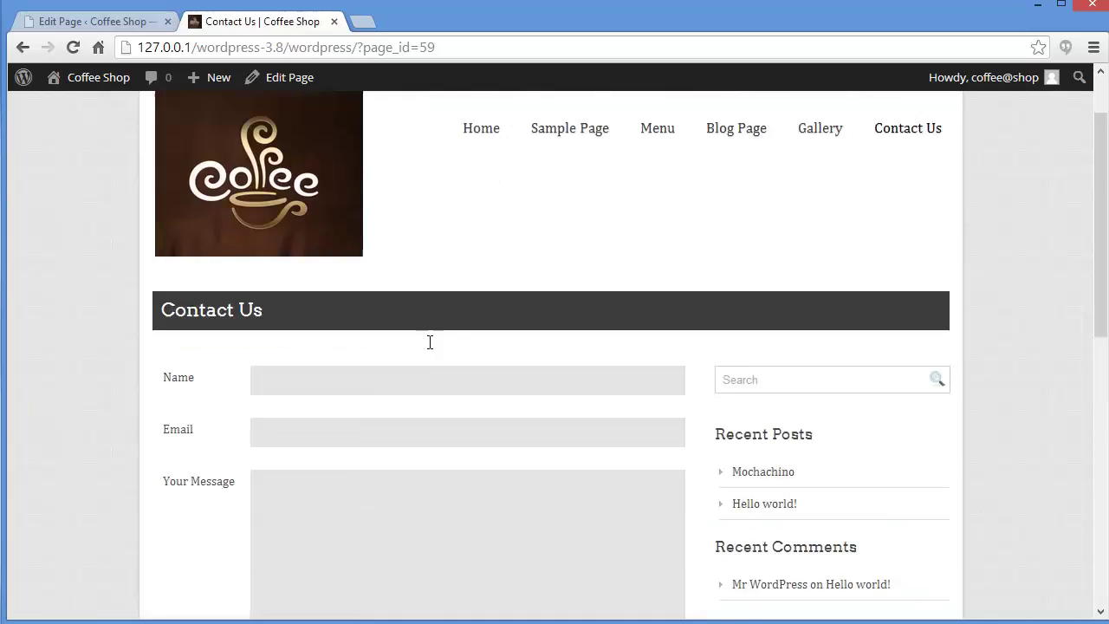
{"action": "scroll", "coordinate": [428, 346], "scroll_direction": "up", "scroll_amount": 3}
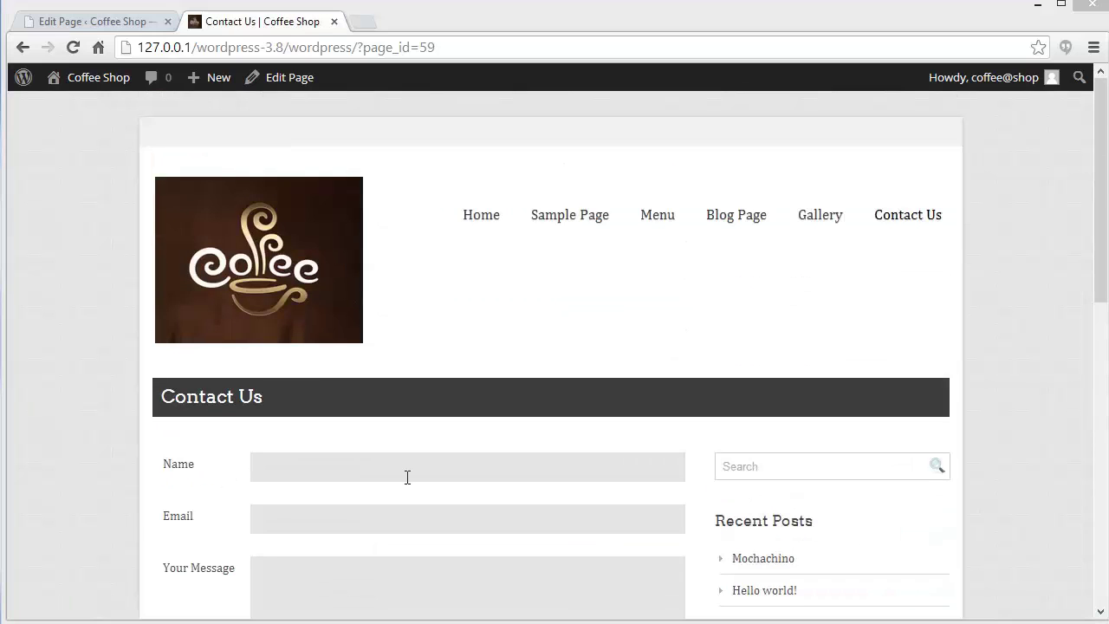